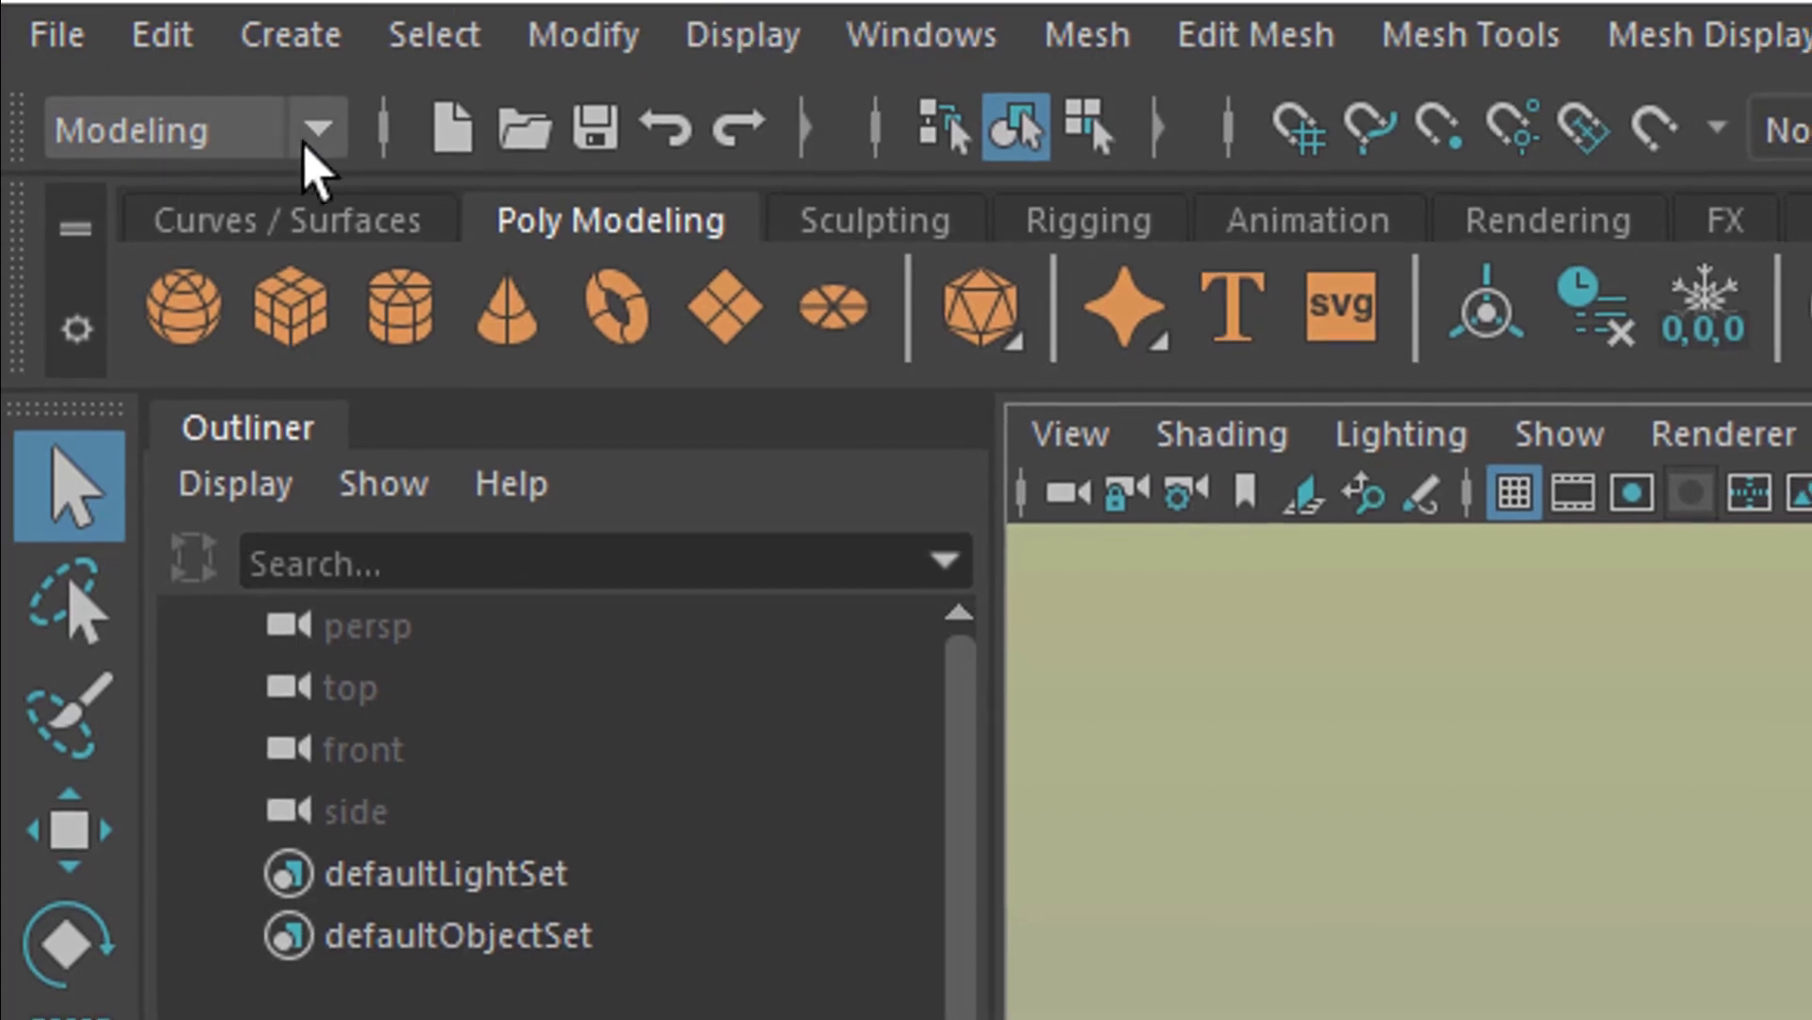
Step: Cycle the menu set through Animation and Rendering, and return it to Modeling
click(311, 151)
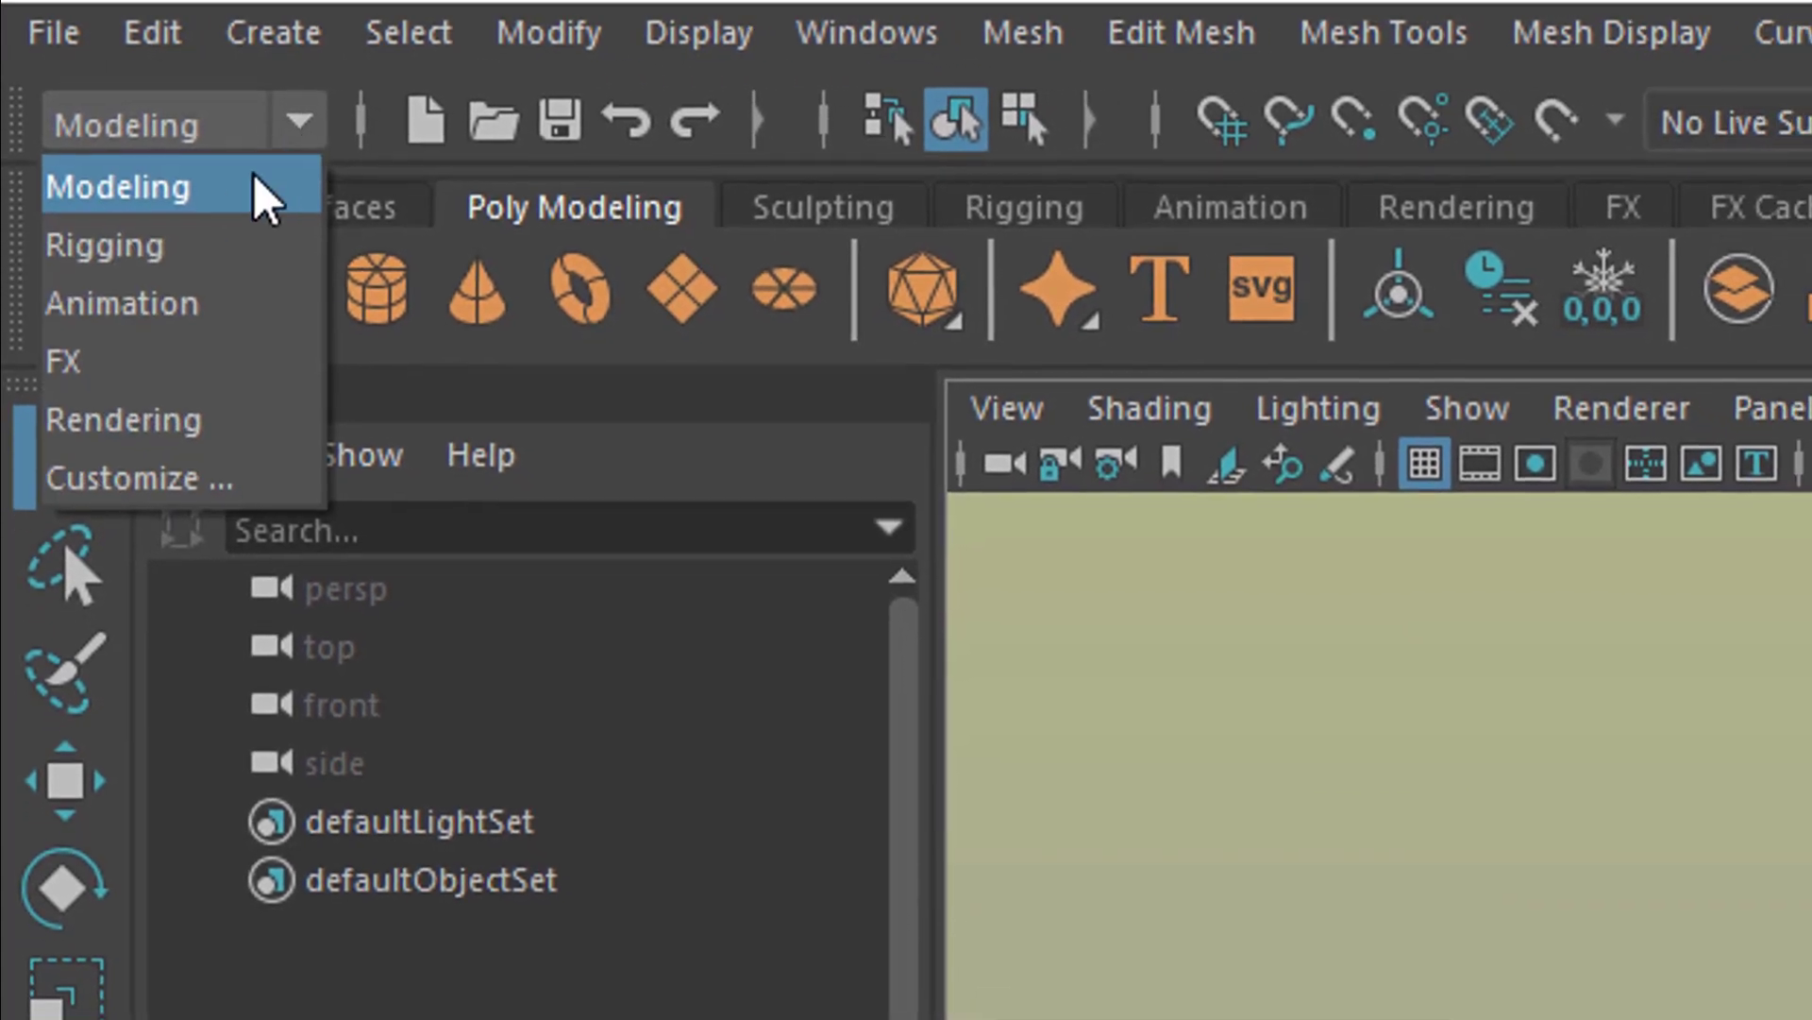
click(185, 287)
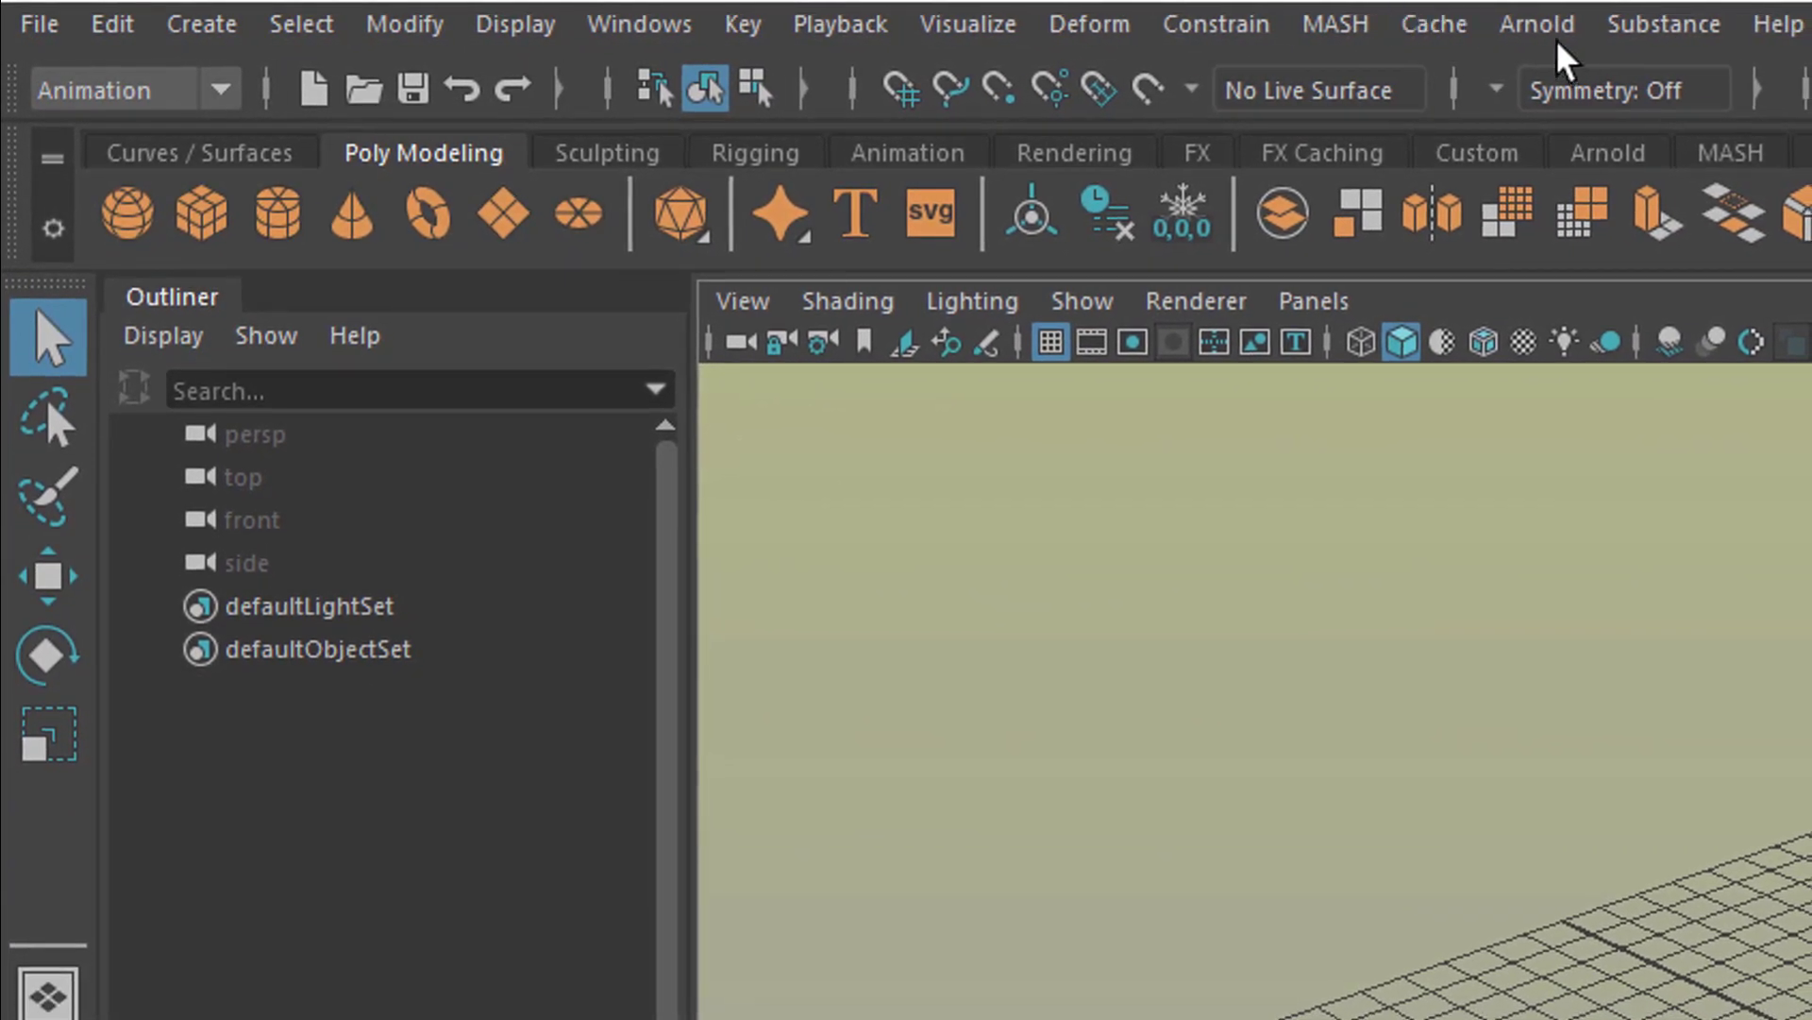
click(225, 88)
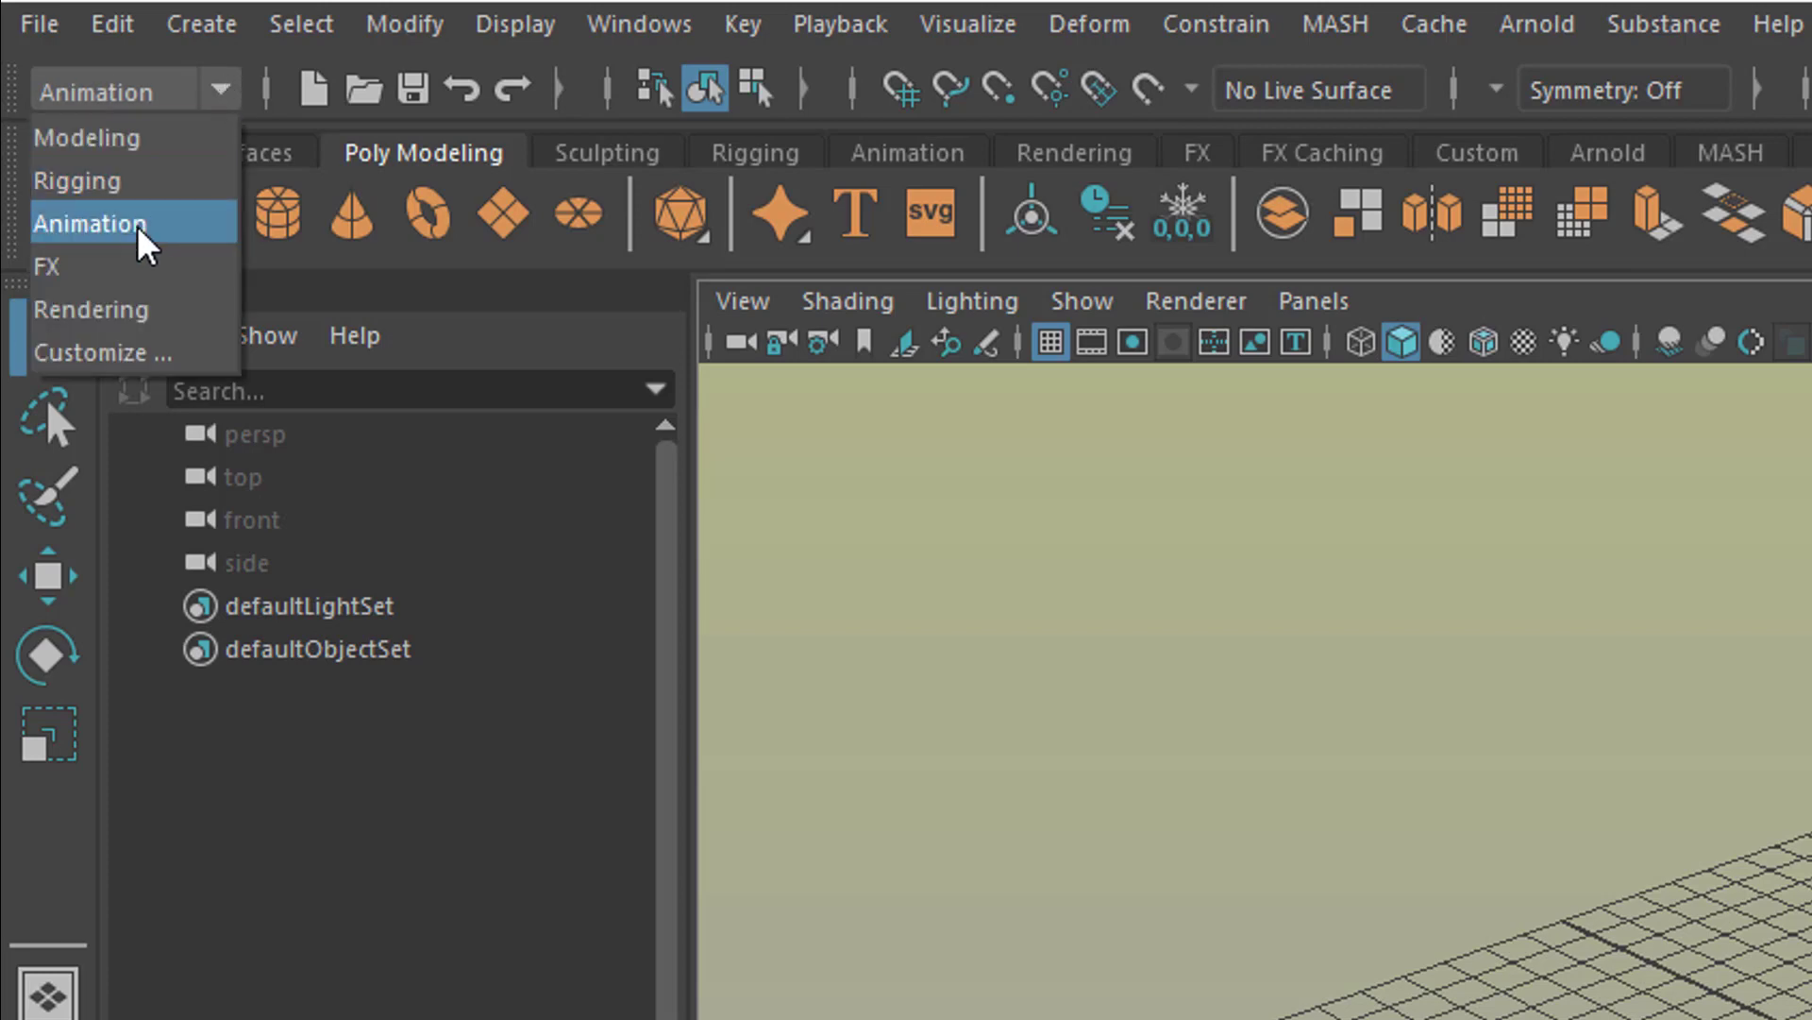
click(134, 307)
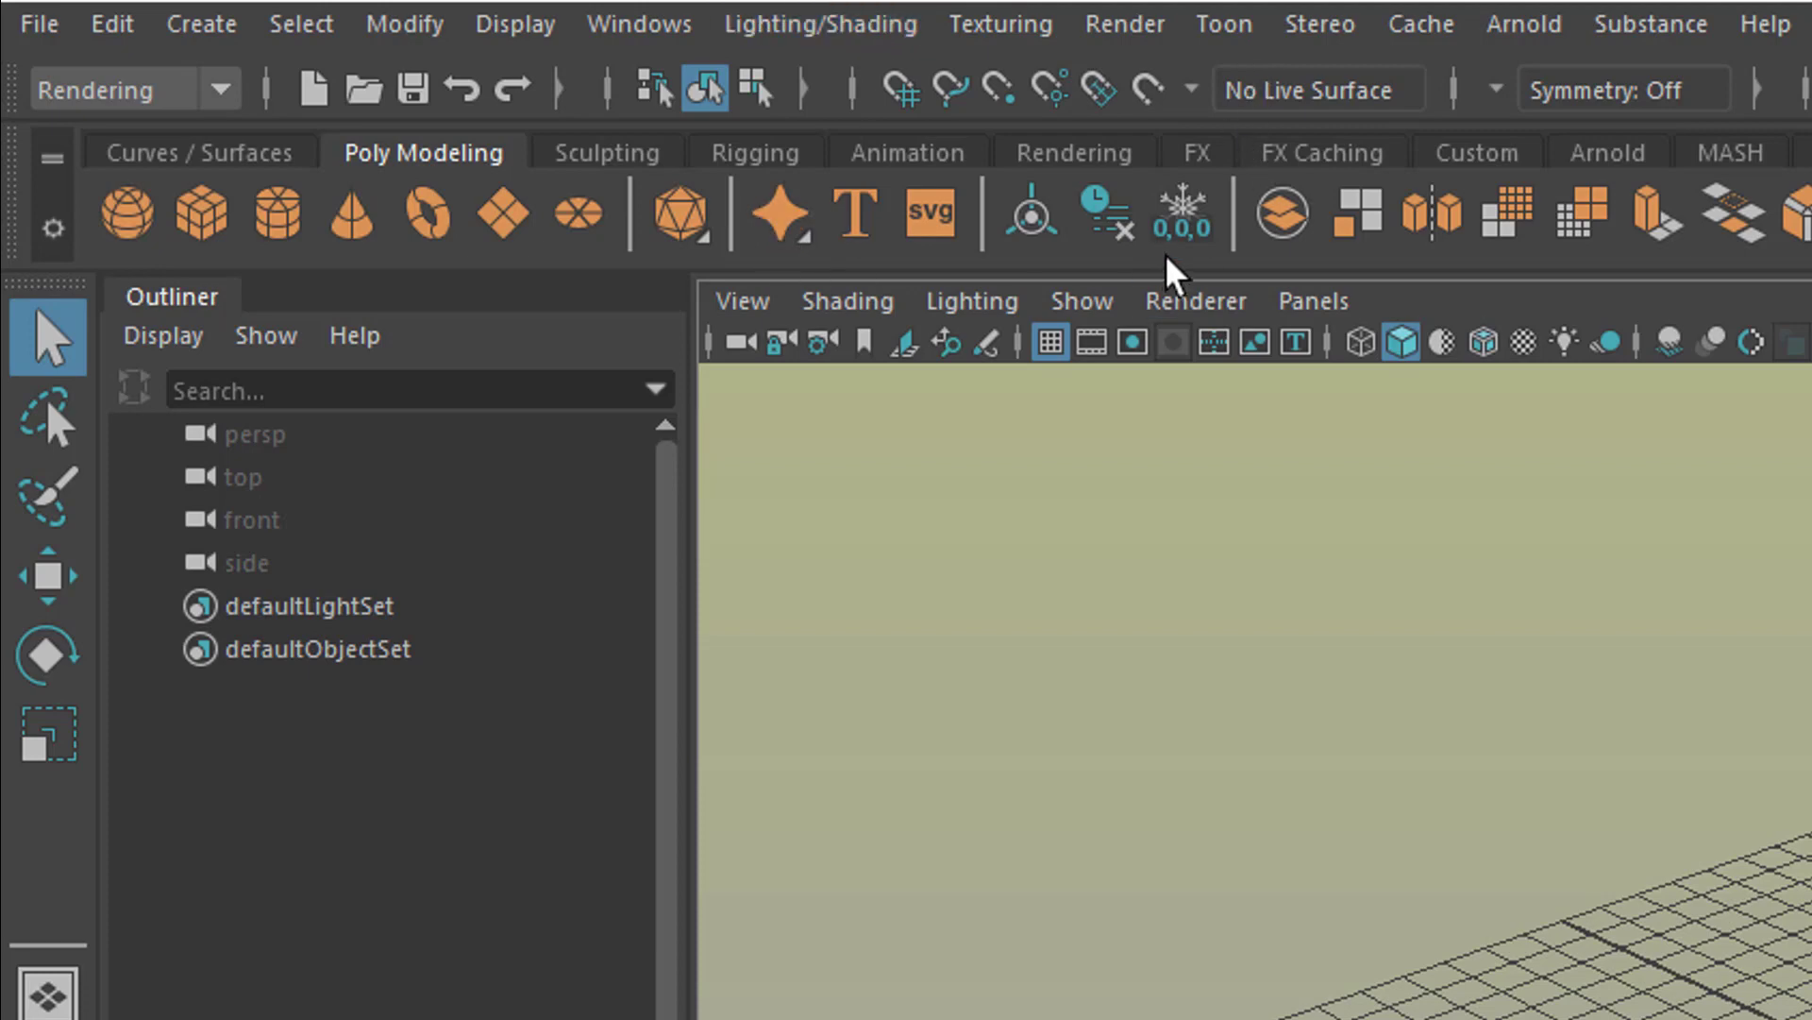
click(223, 89)
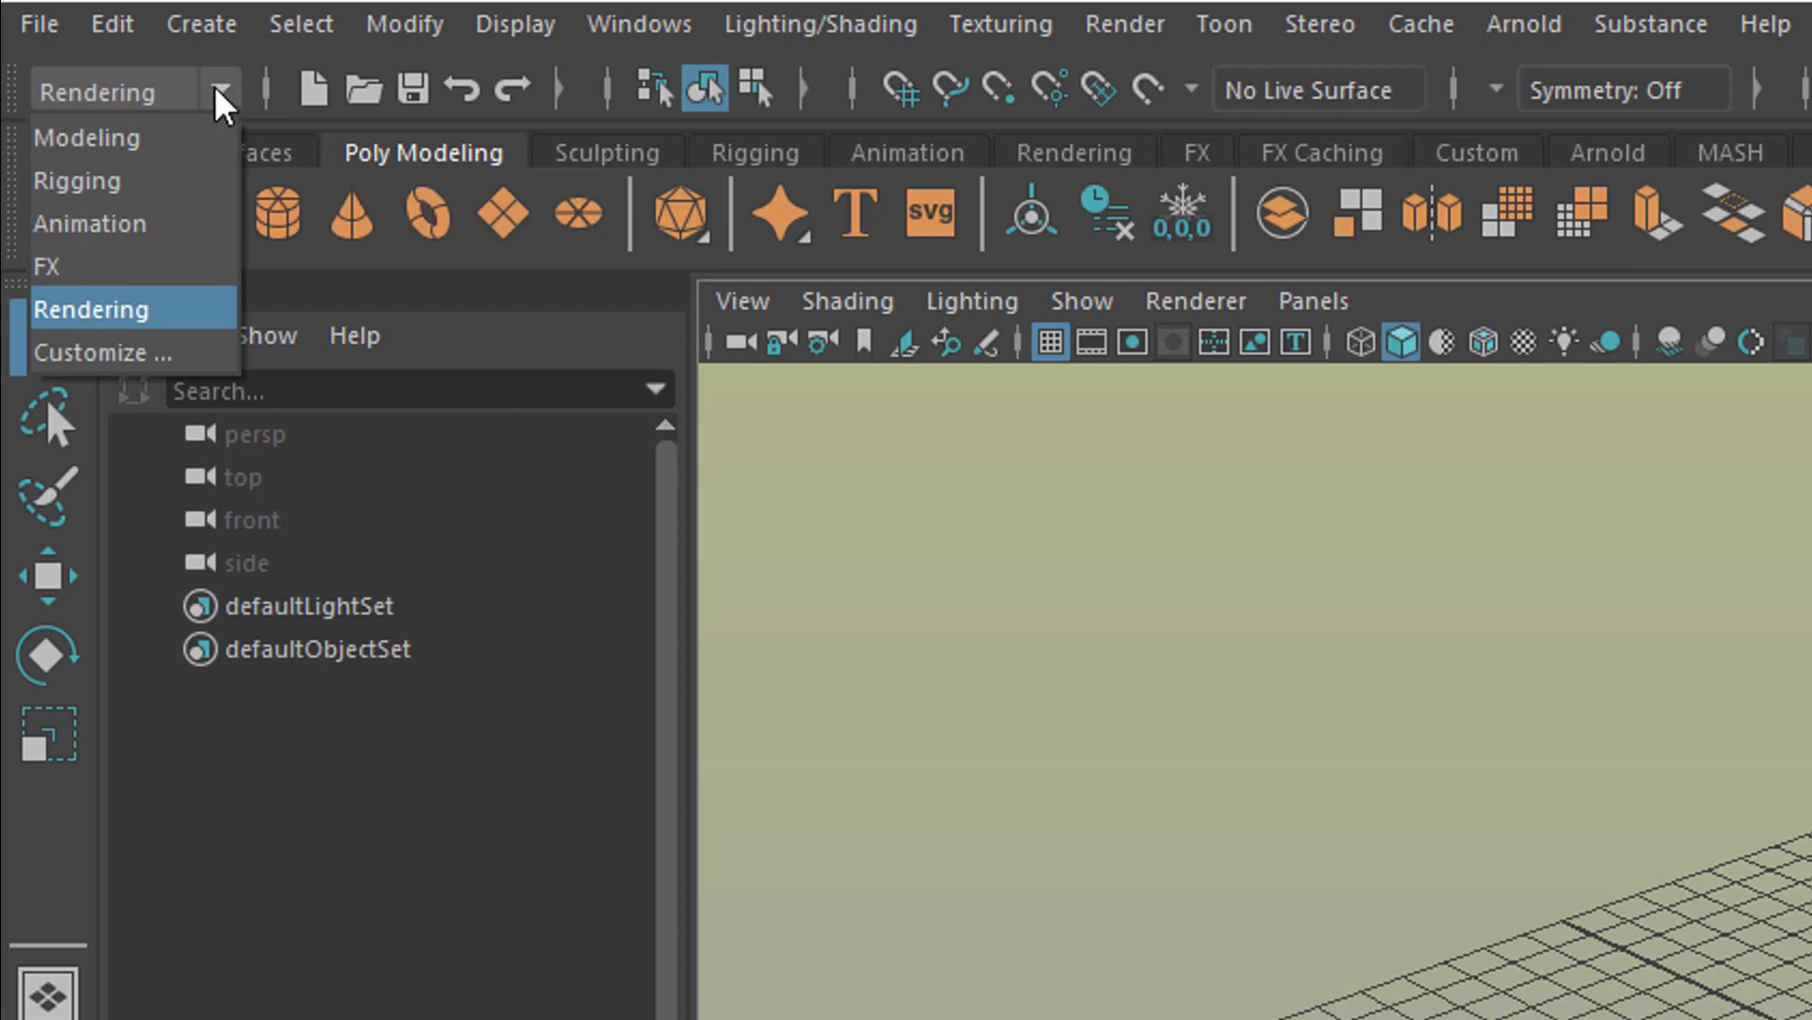
click(137, 138)
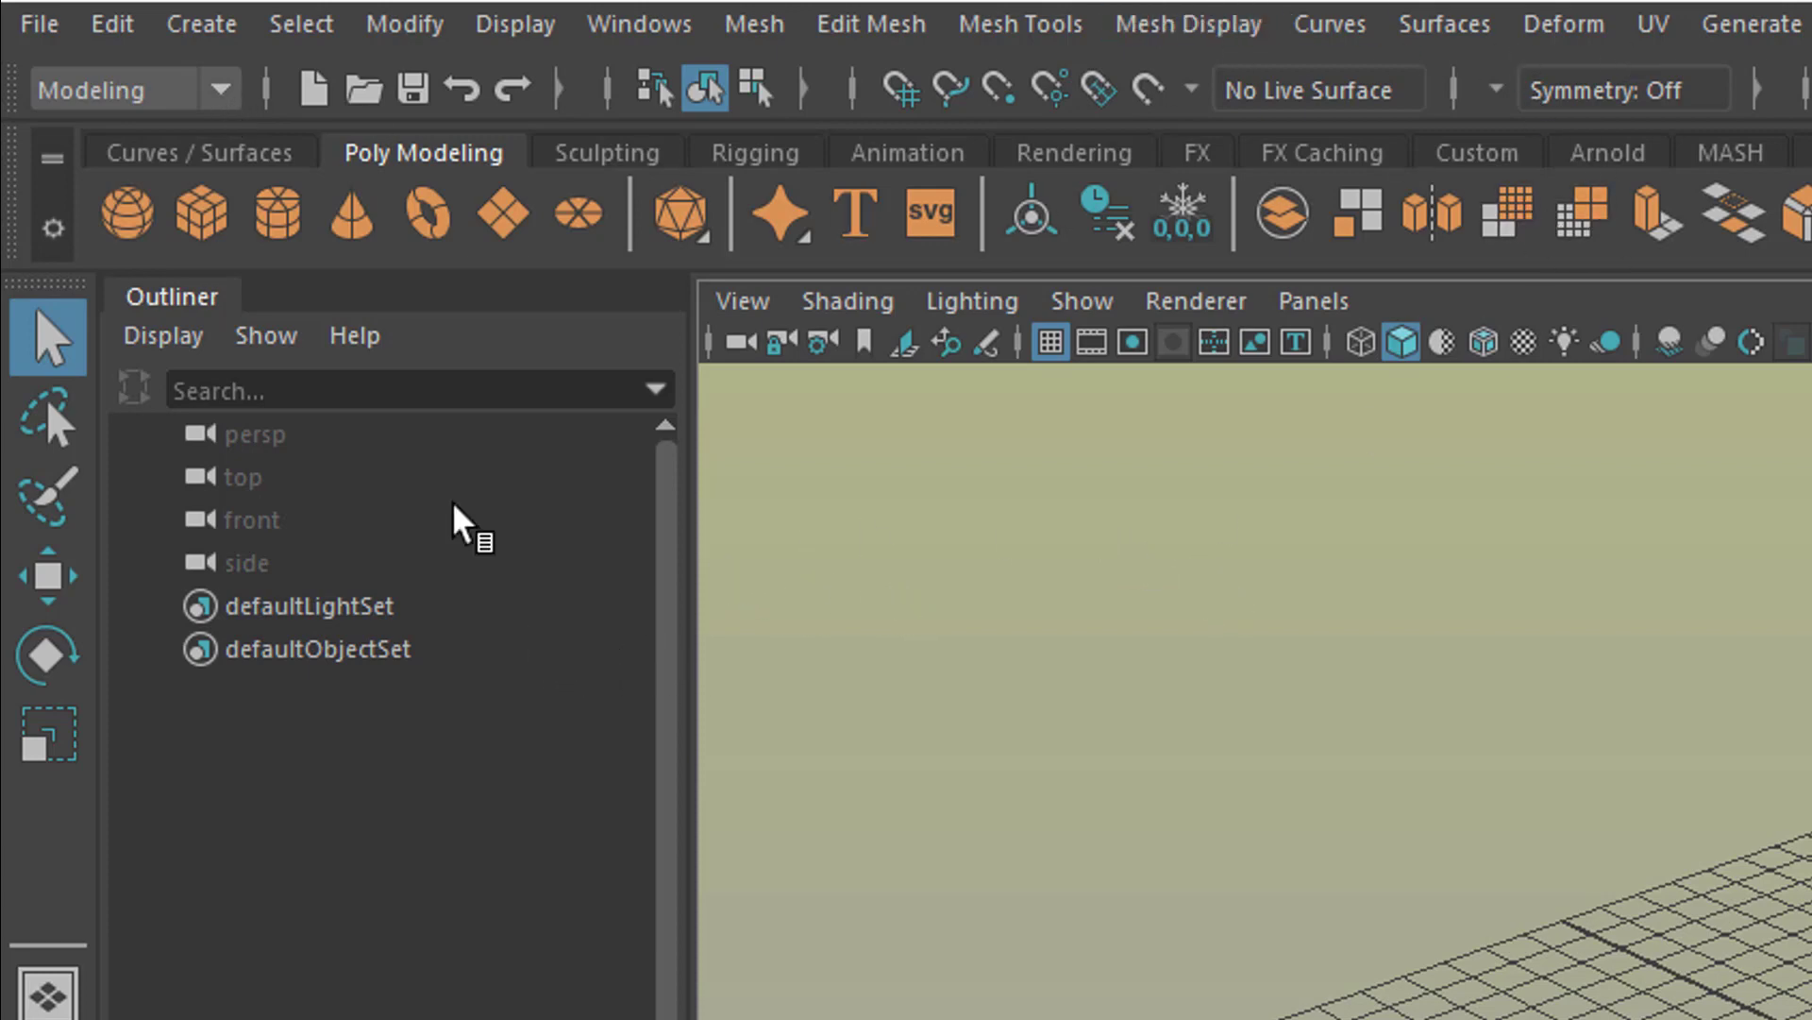
Step: Switch the menu set to Rigging and look through the available file commands
click(218, 93)
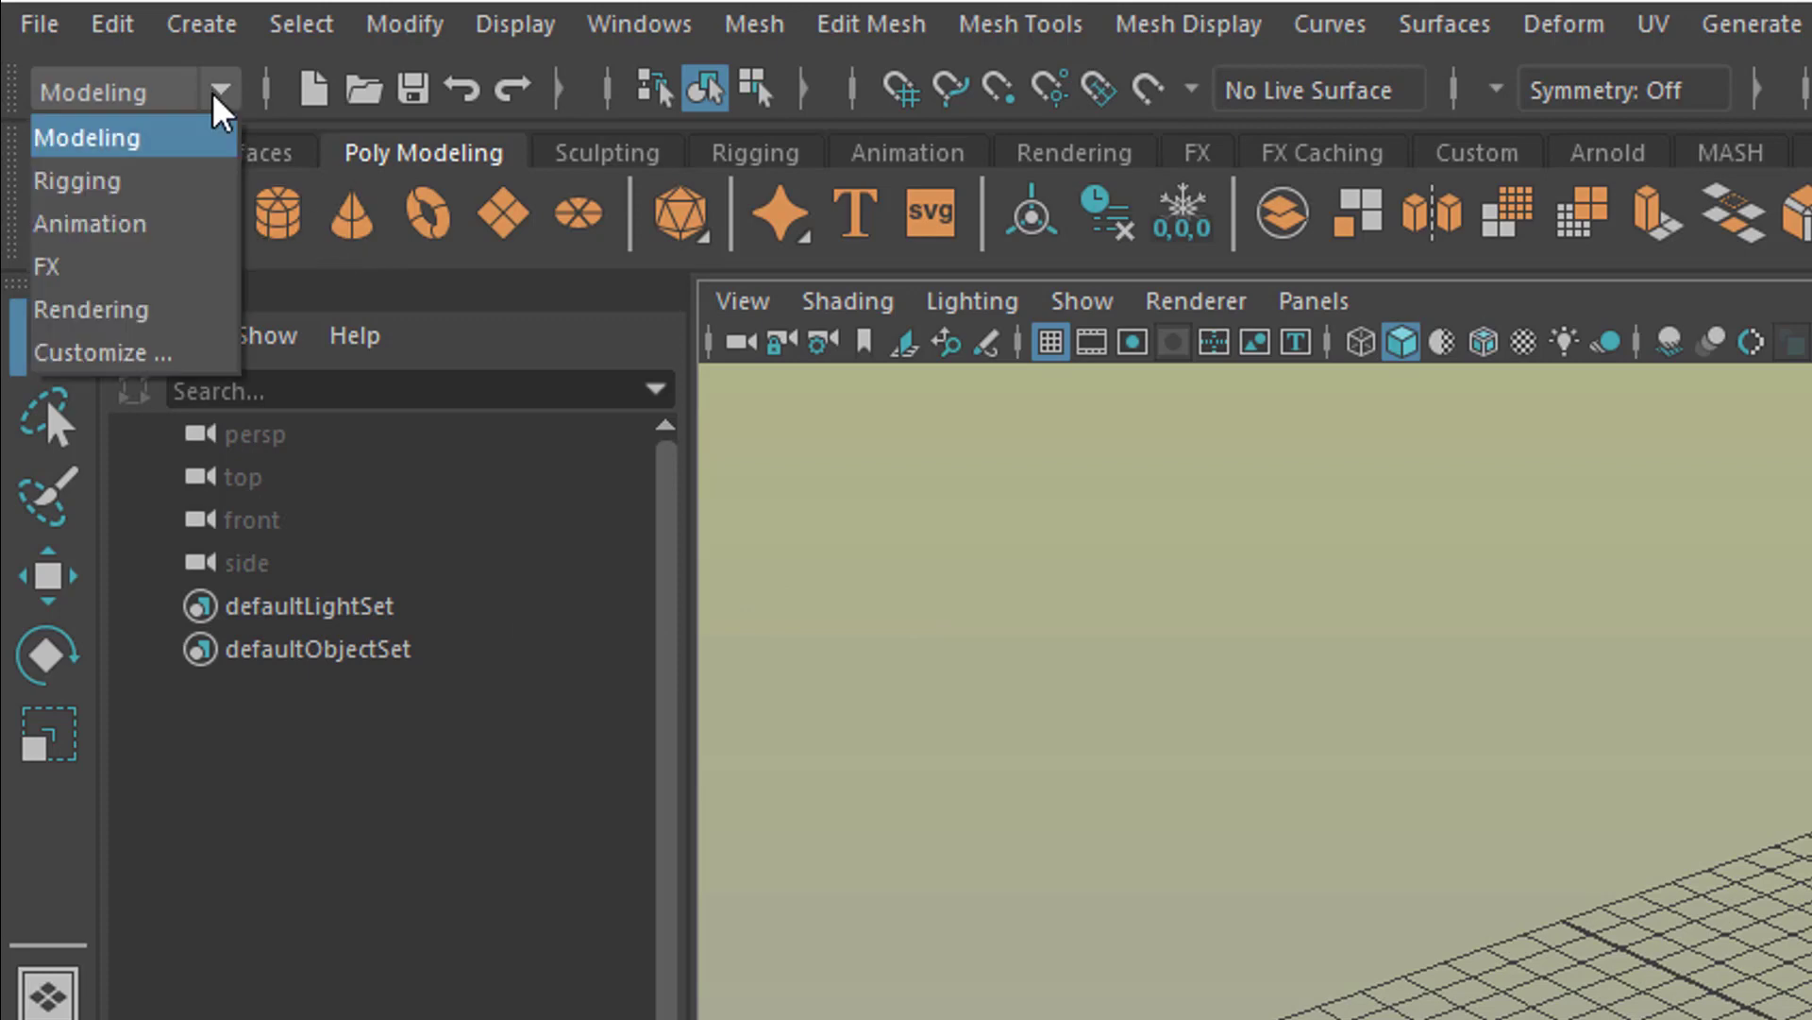
click(159, 193)
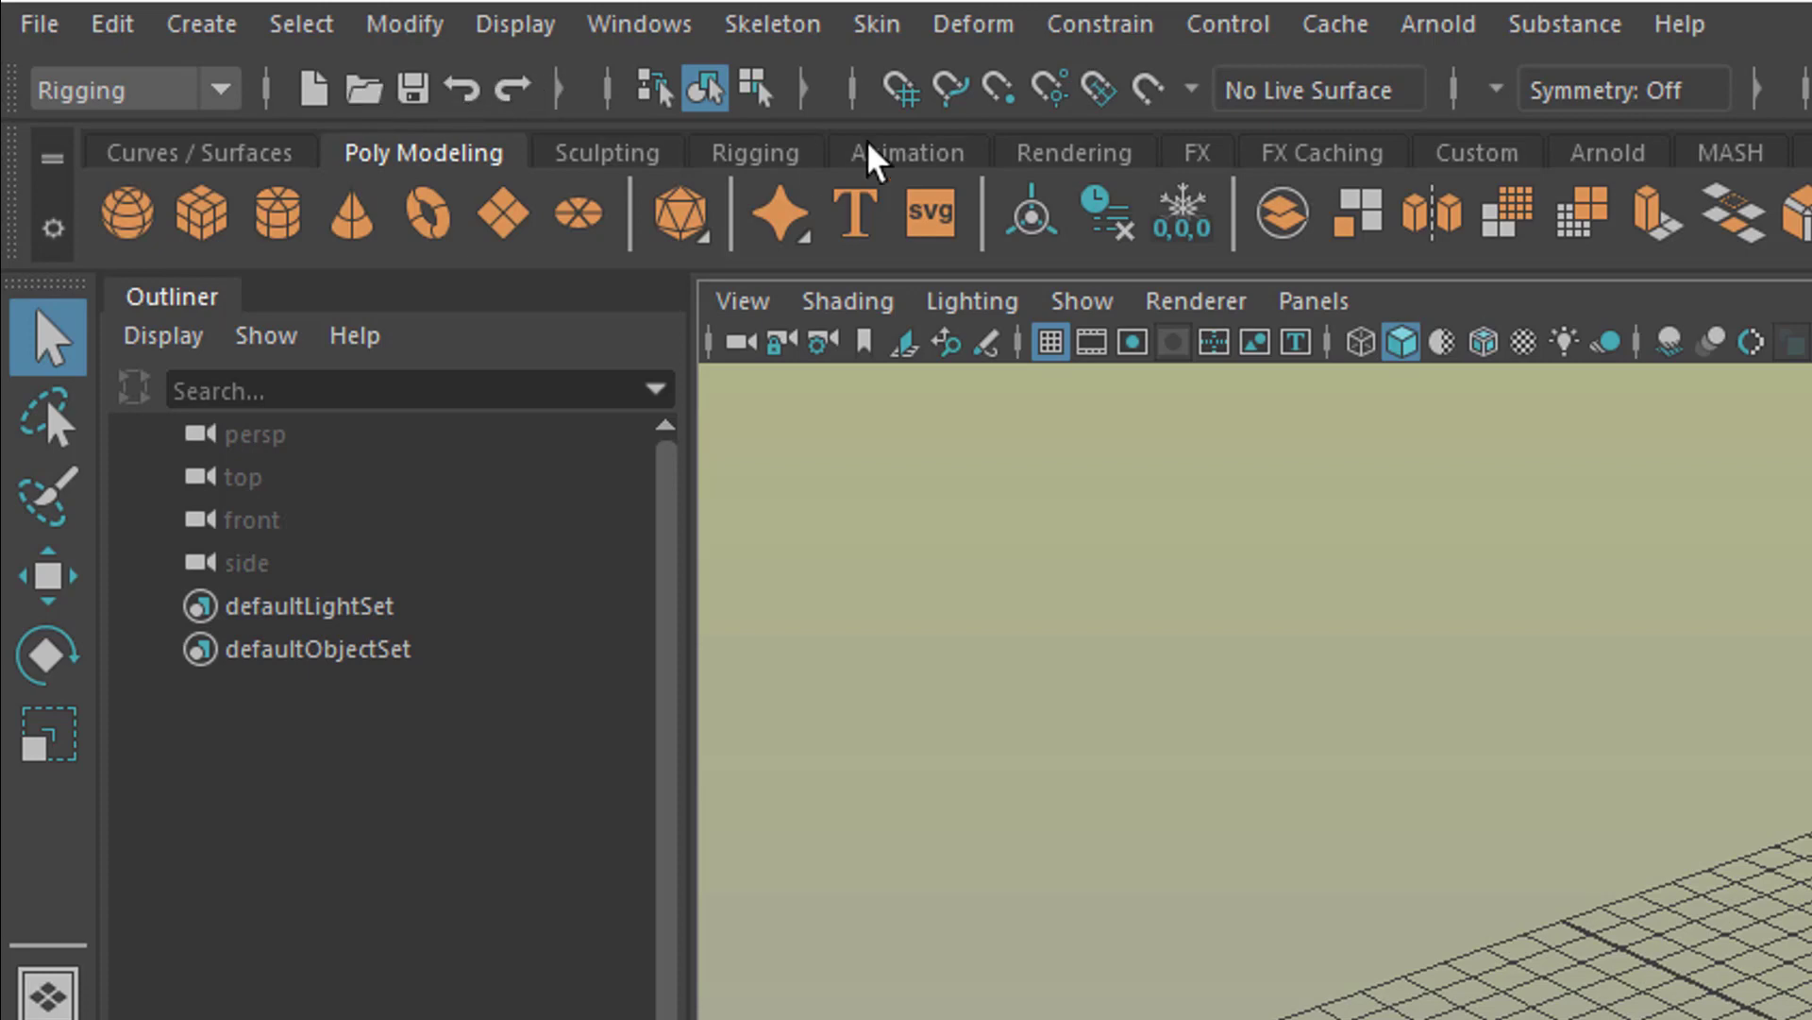
click(47, 24)
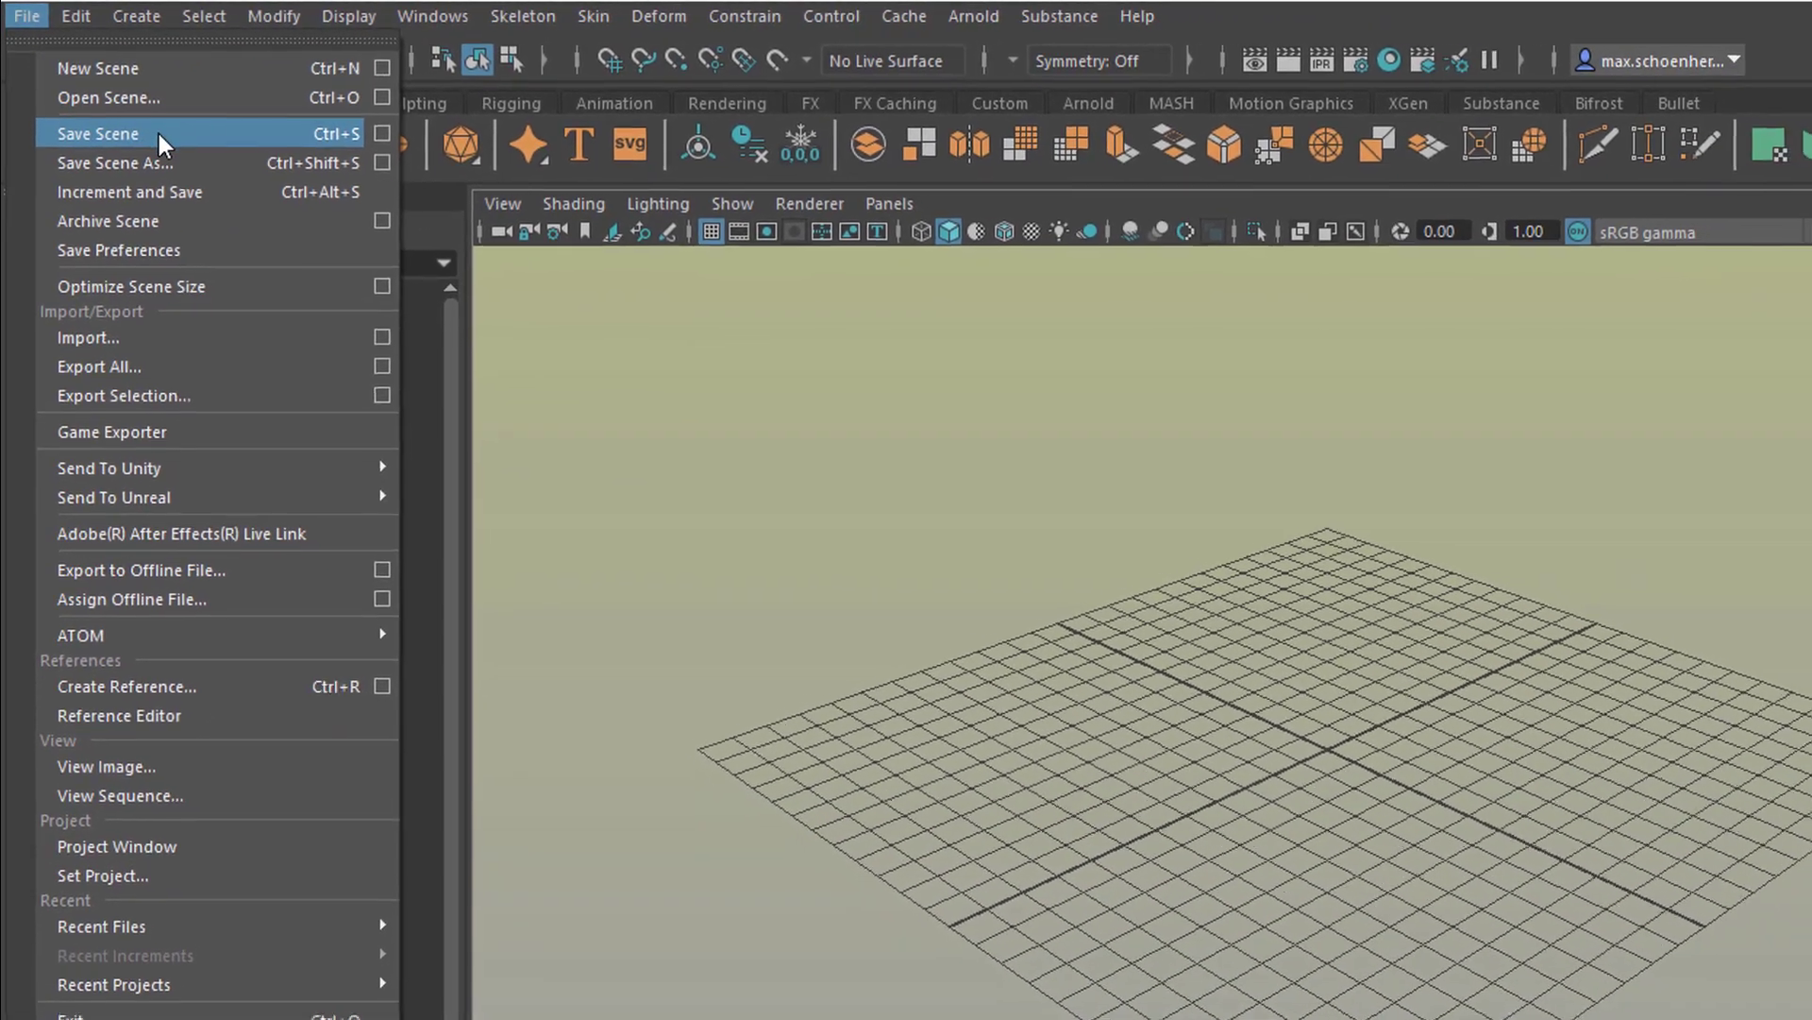
click(1055, 422)
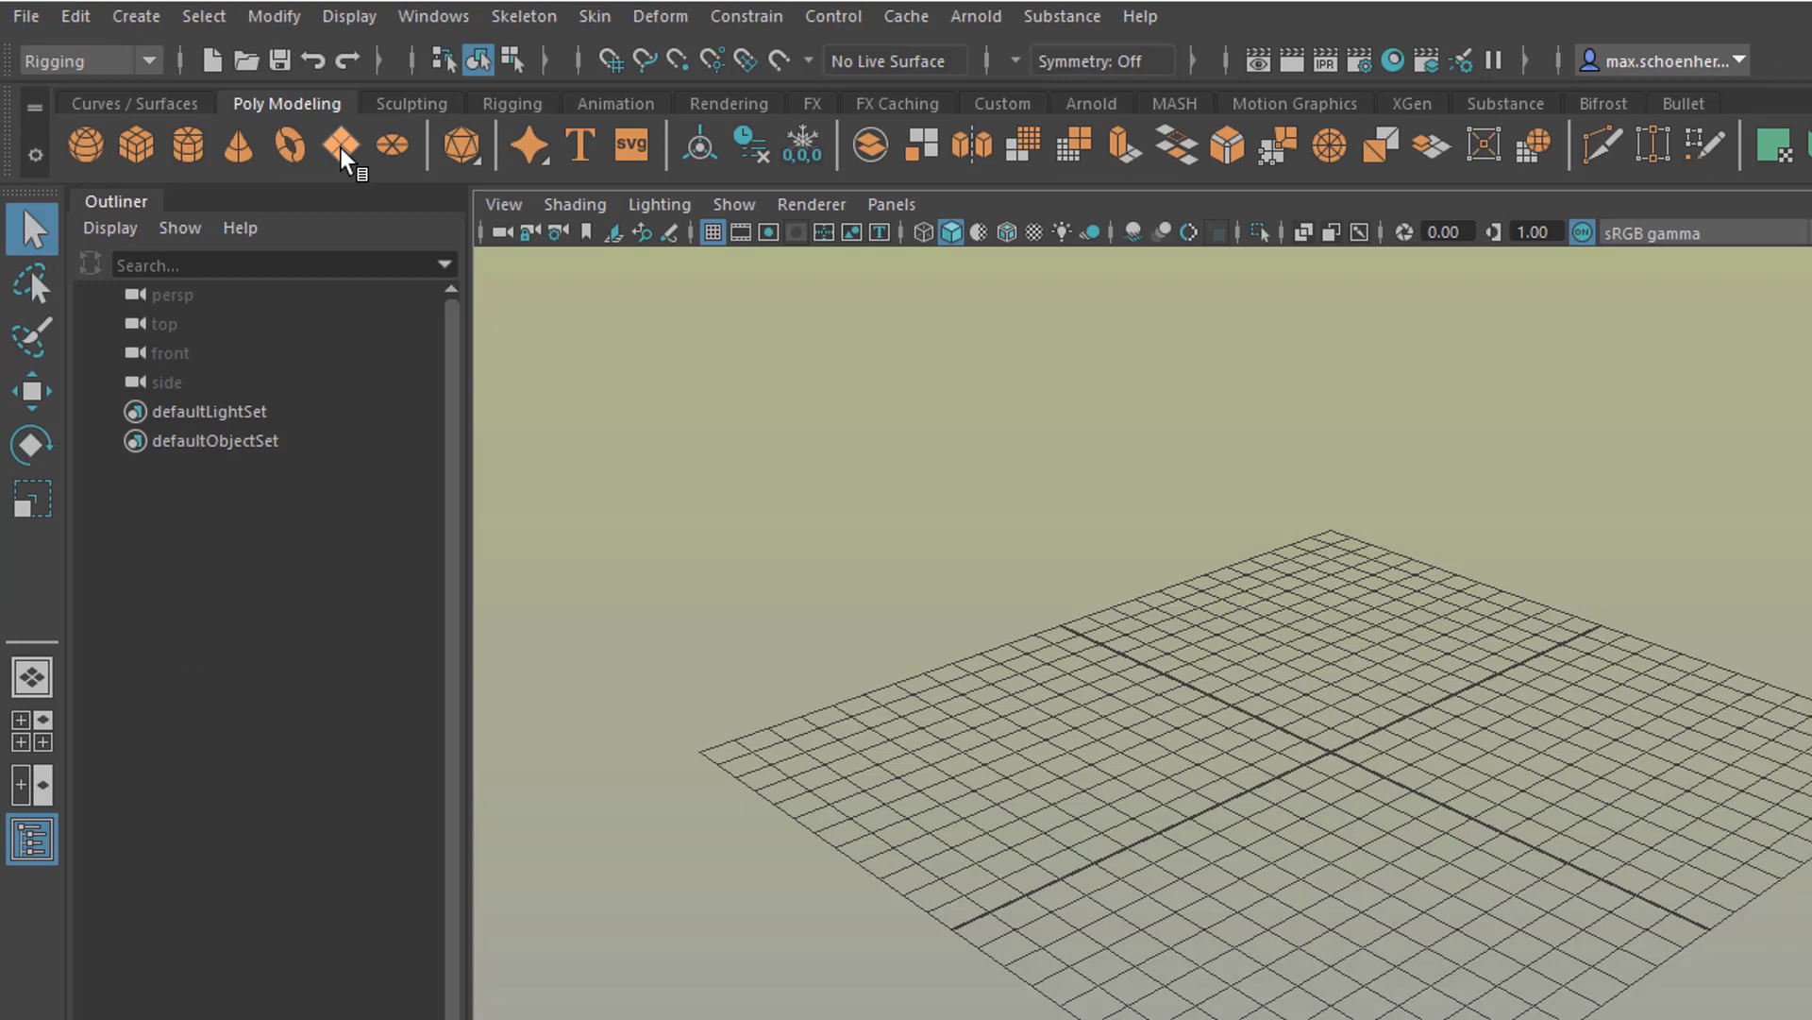
Step: Create a polygon plane and a Super Ellipse super shape at the origin
click(807, 359)
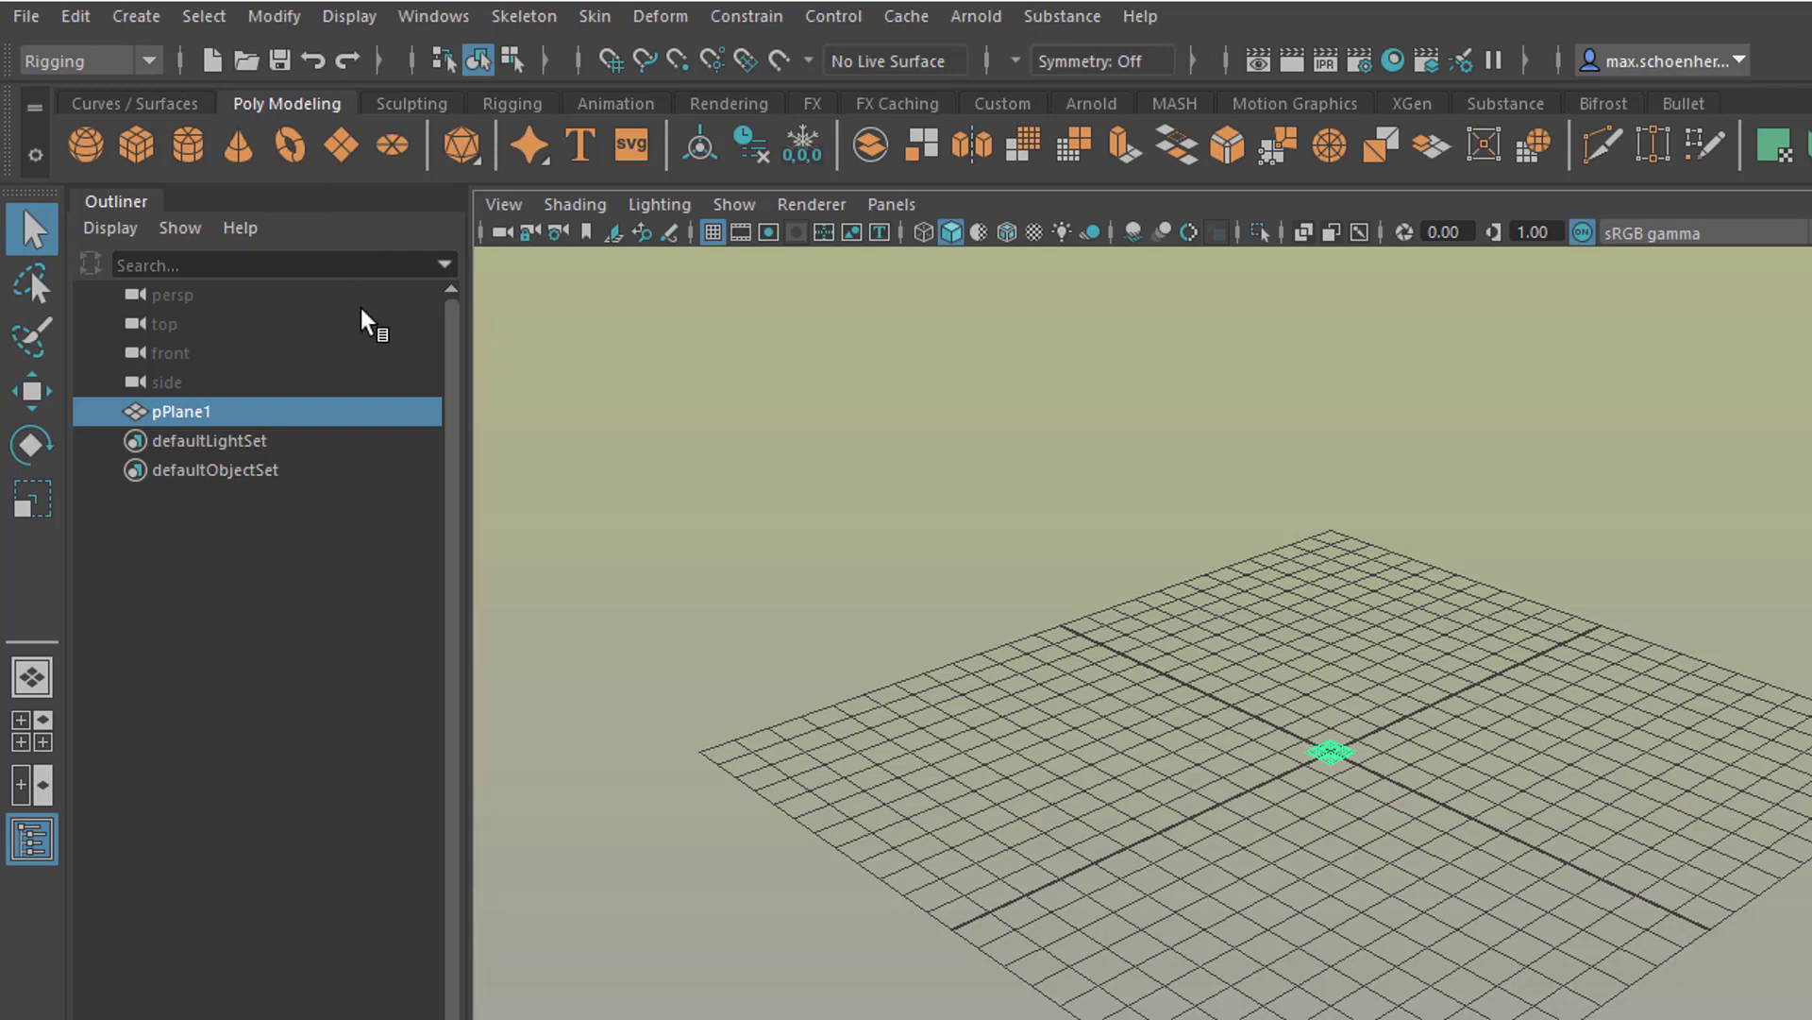
right_click(541, 165)
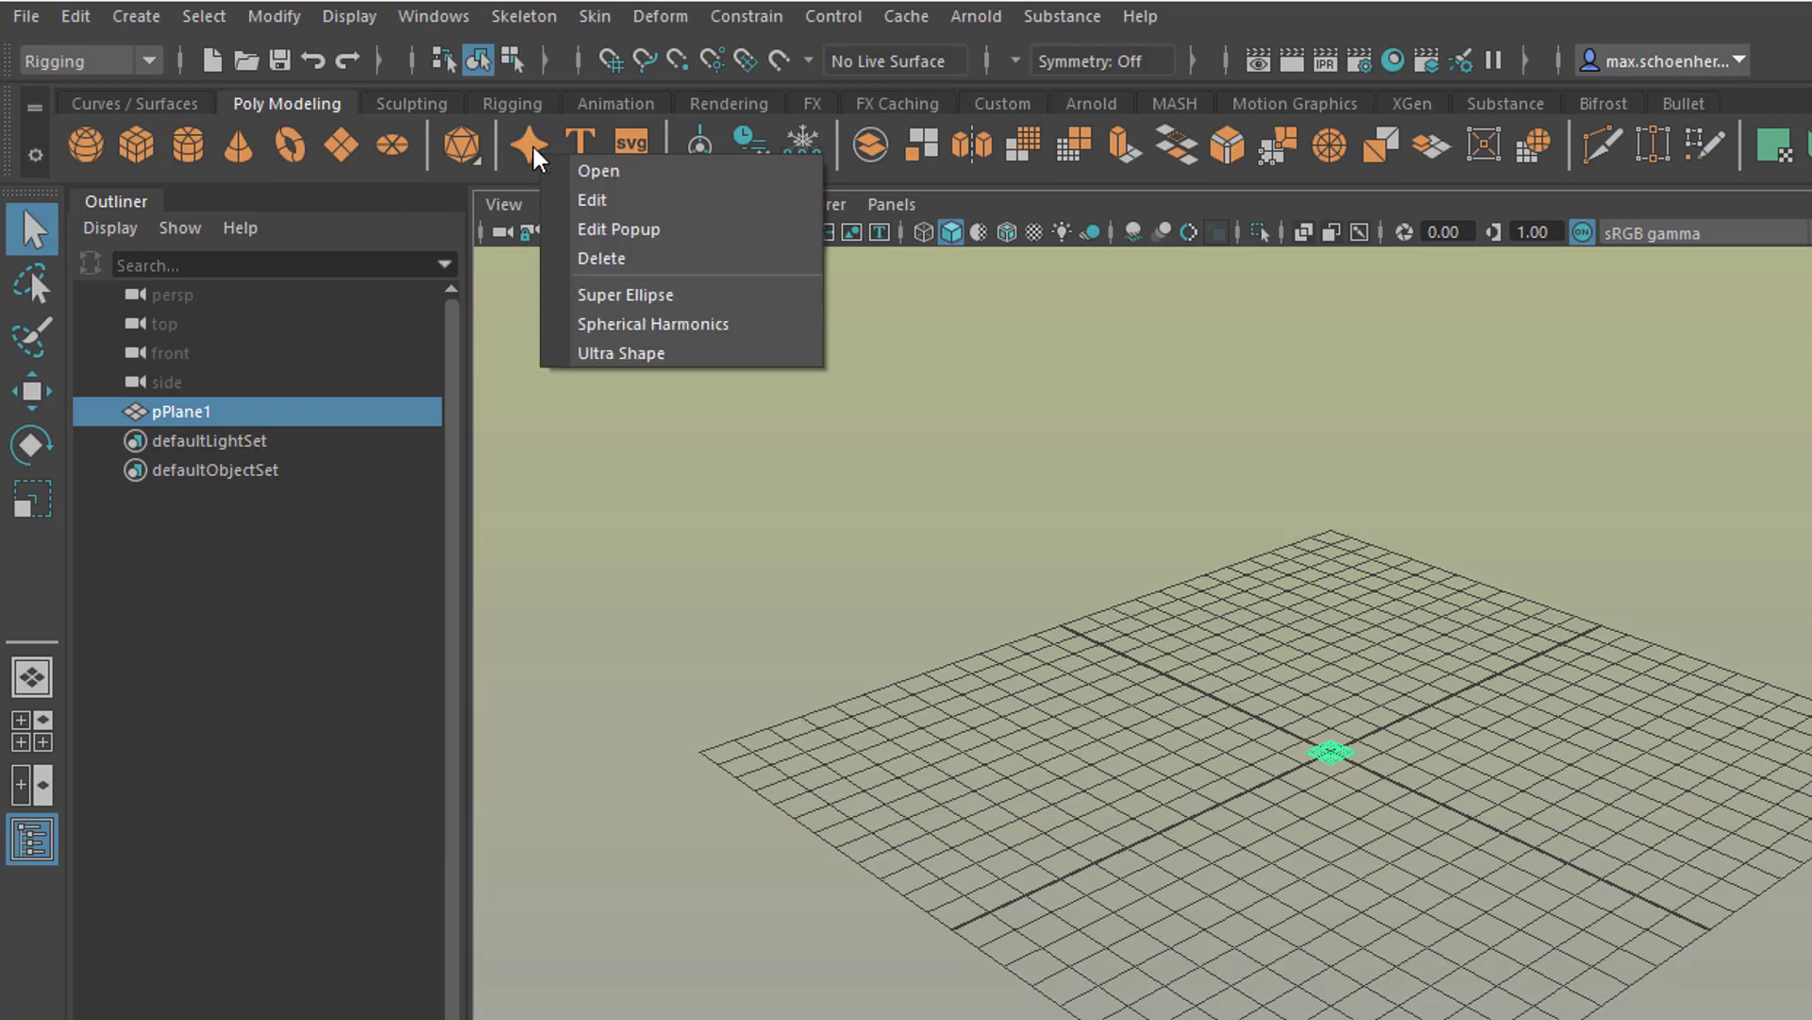
click(706, 297)
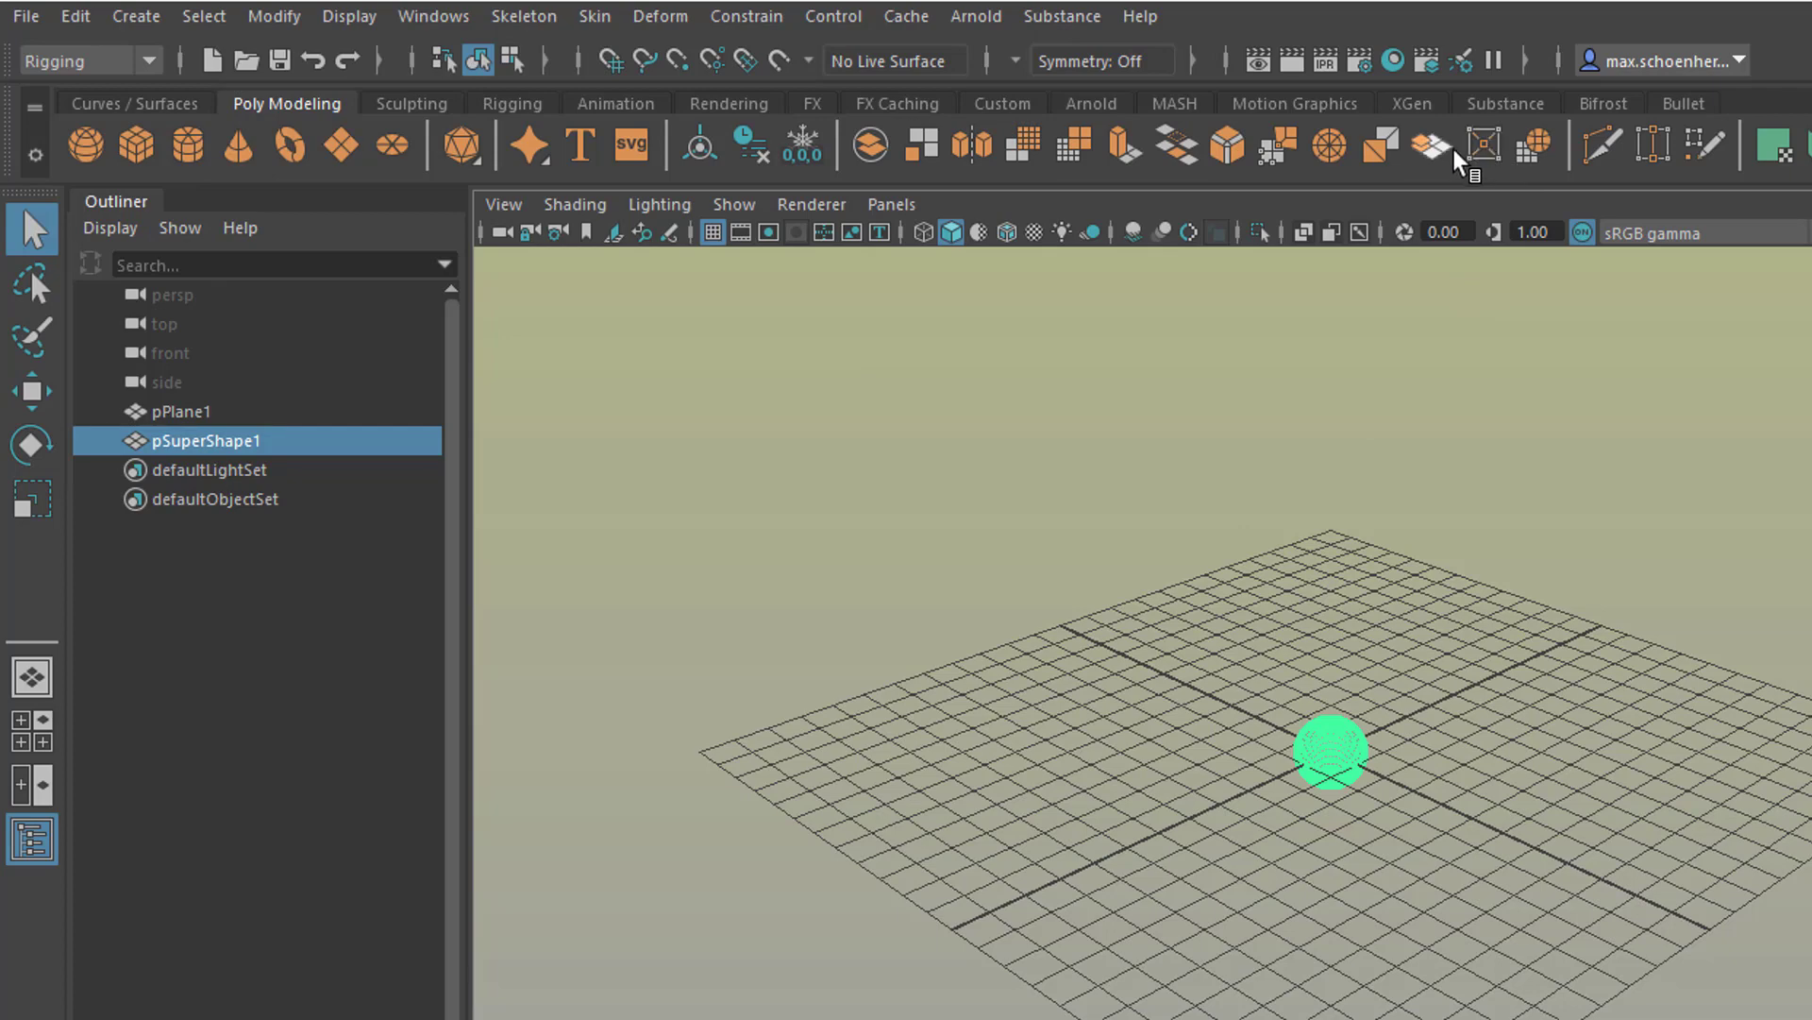
Step: Show the Curves / Surfaces shelf and examine the list of available workspaces, keeping Maya Classic
click(1413, 103)
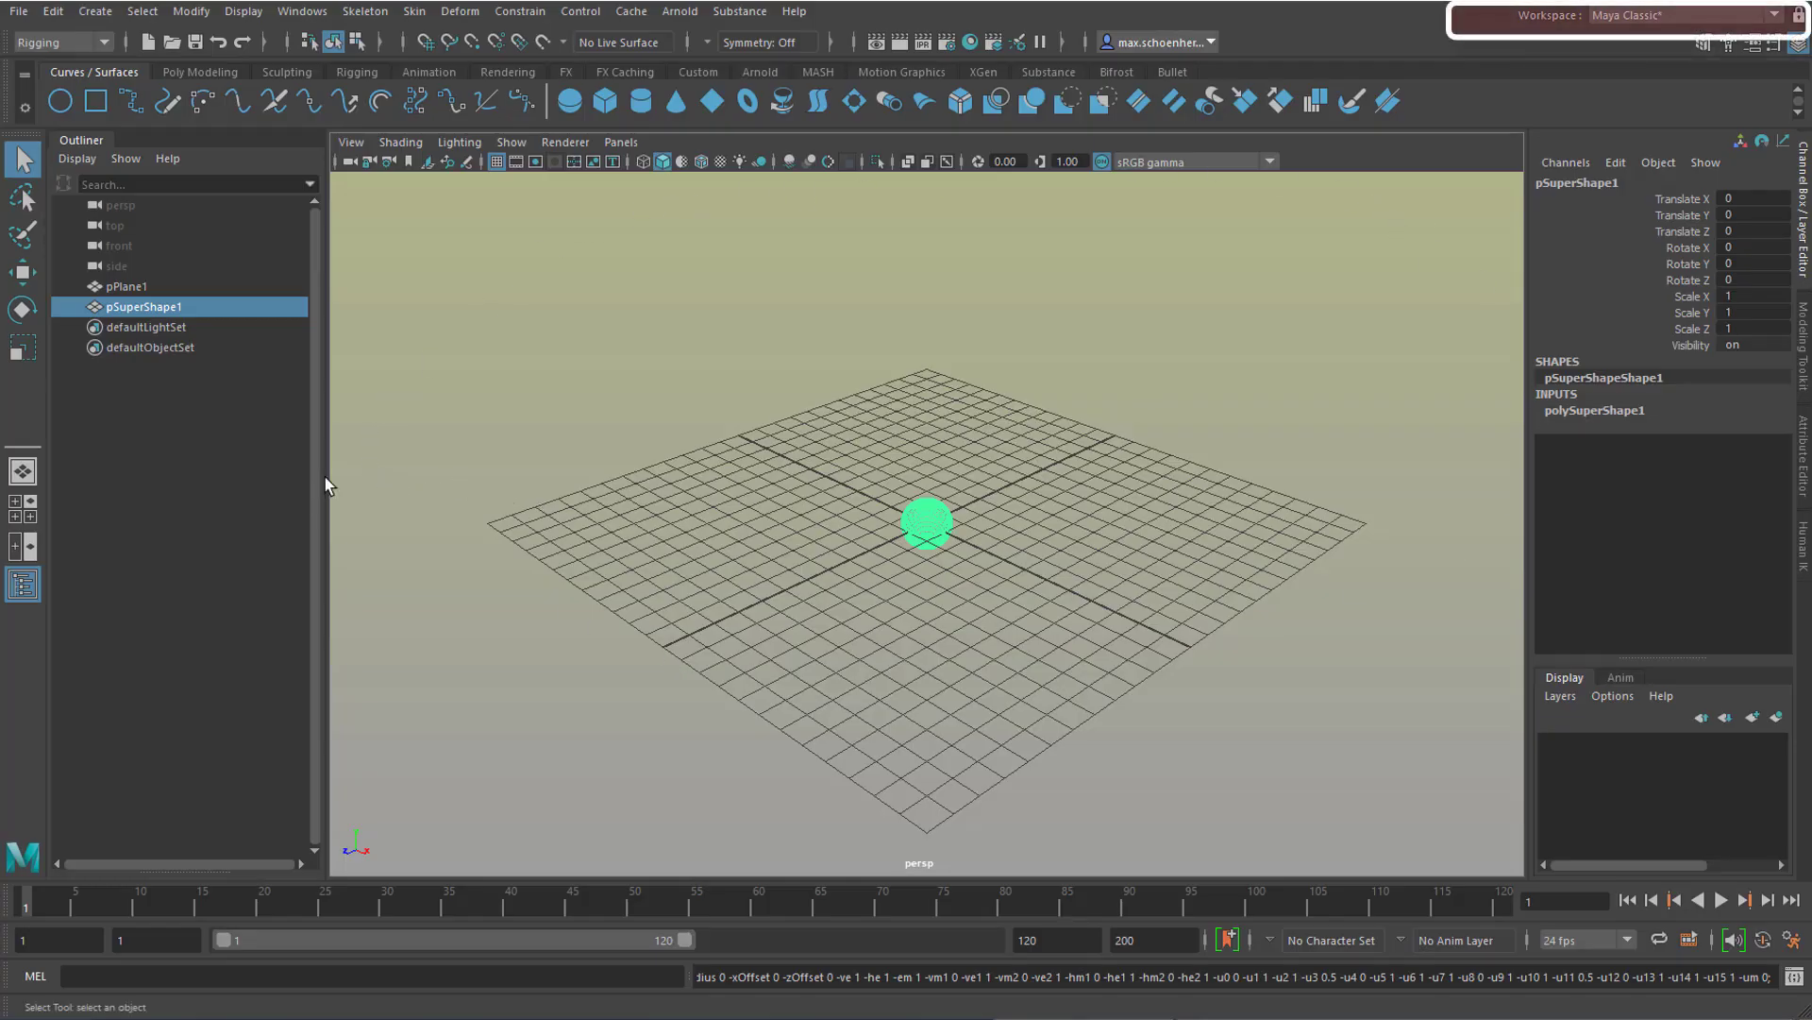
click(1774, 16)
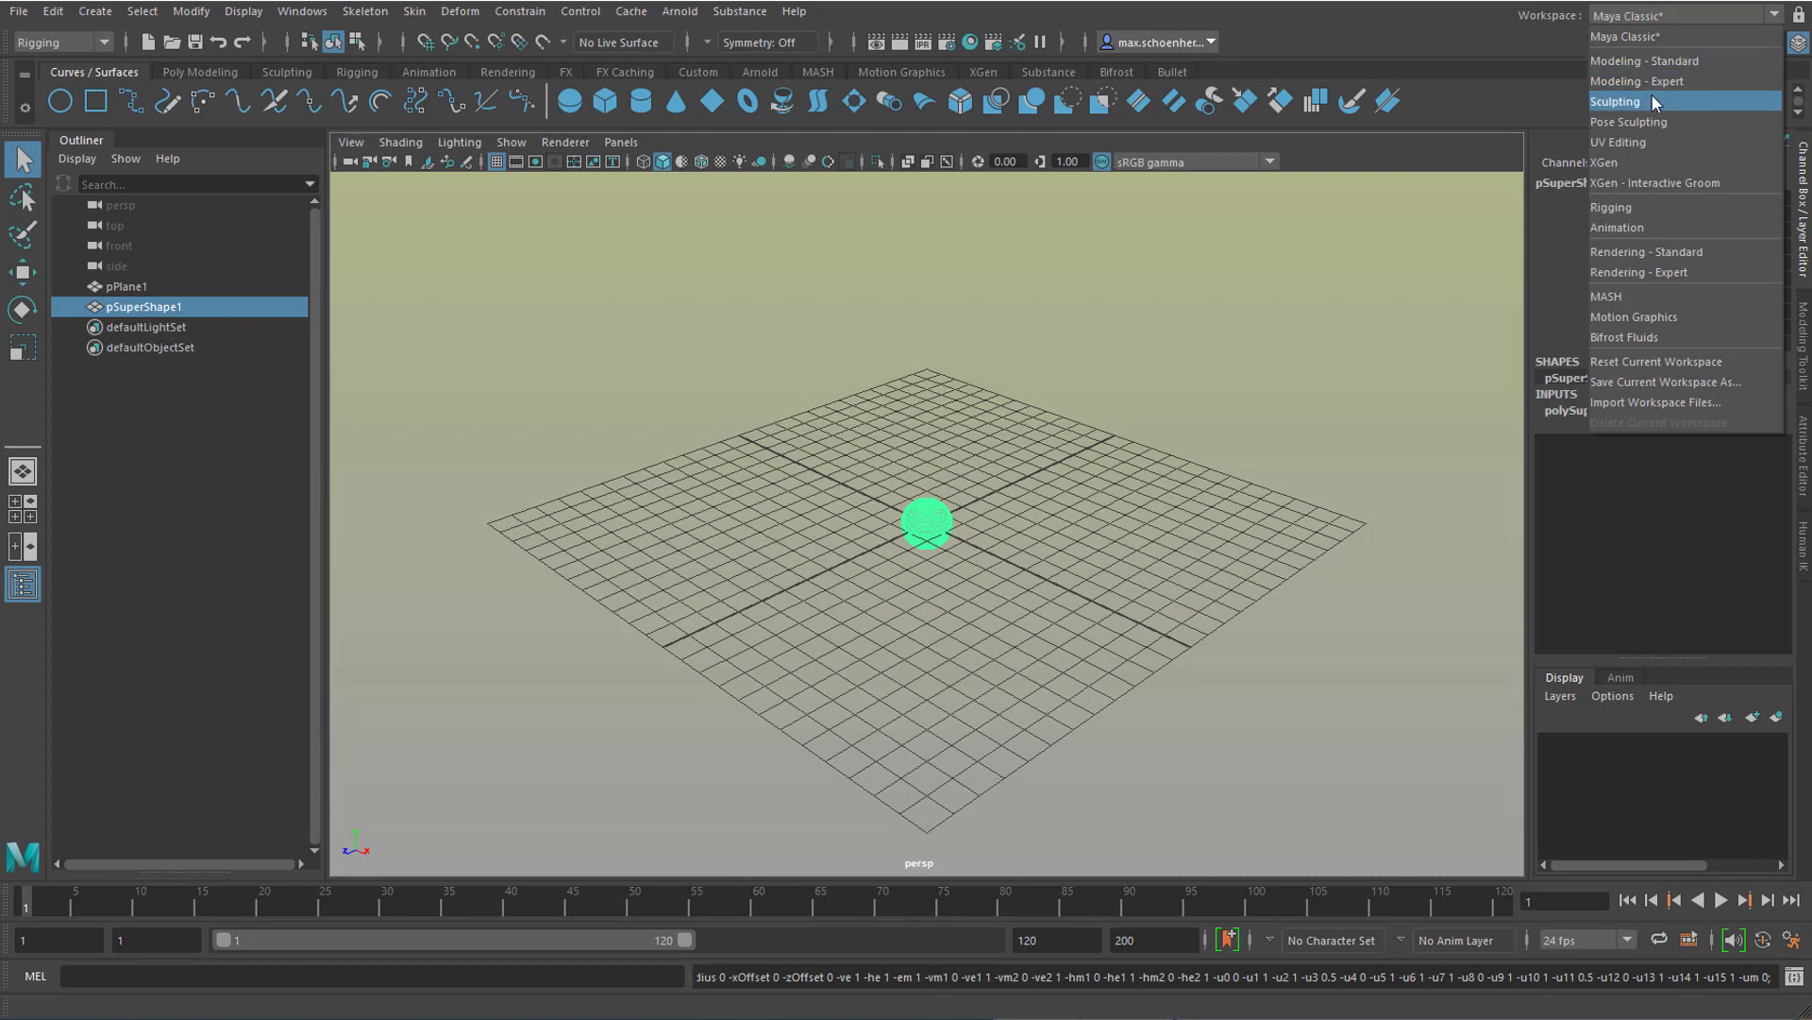
click(1650, 13)
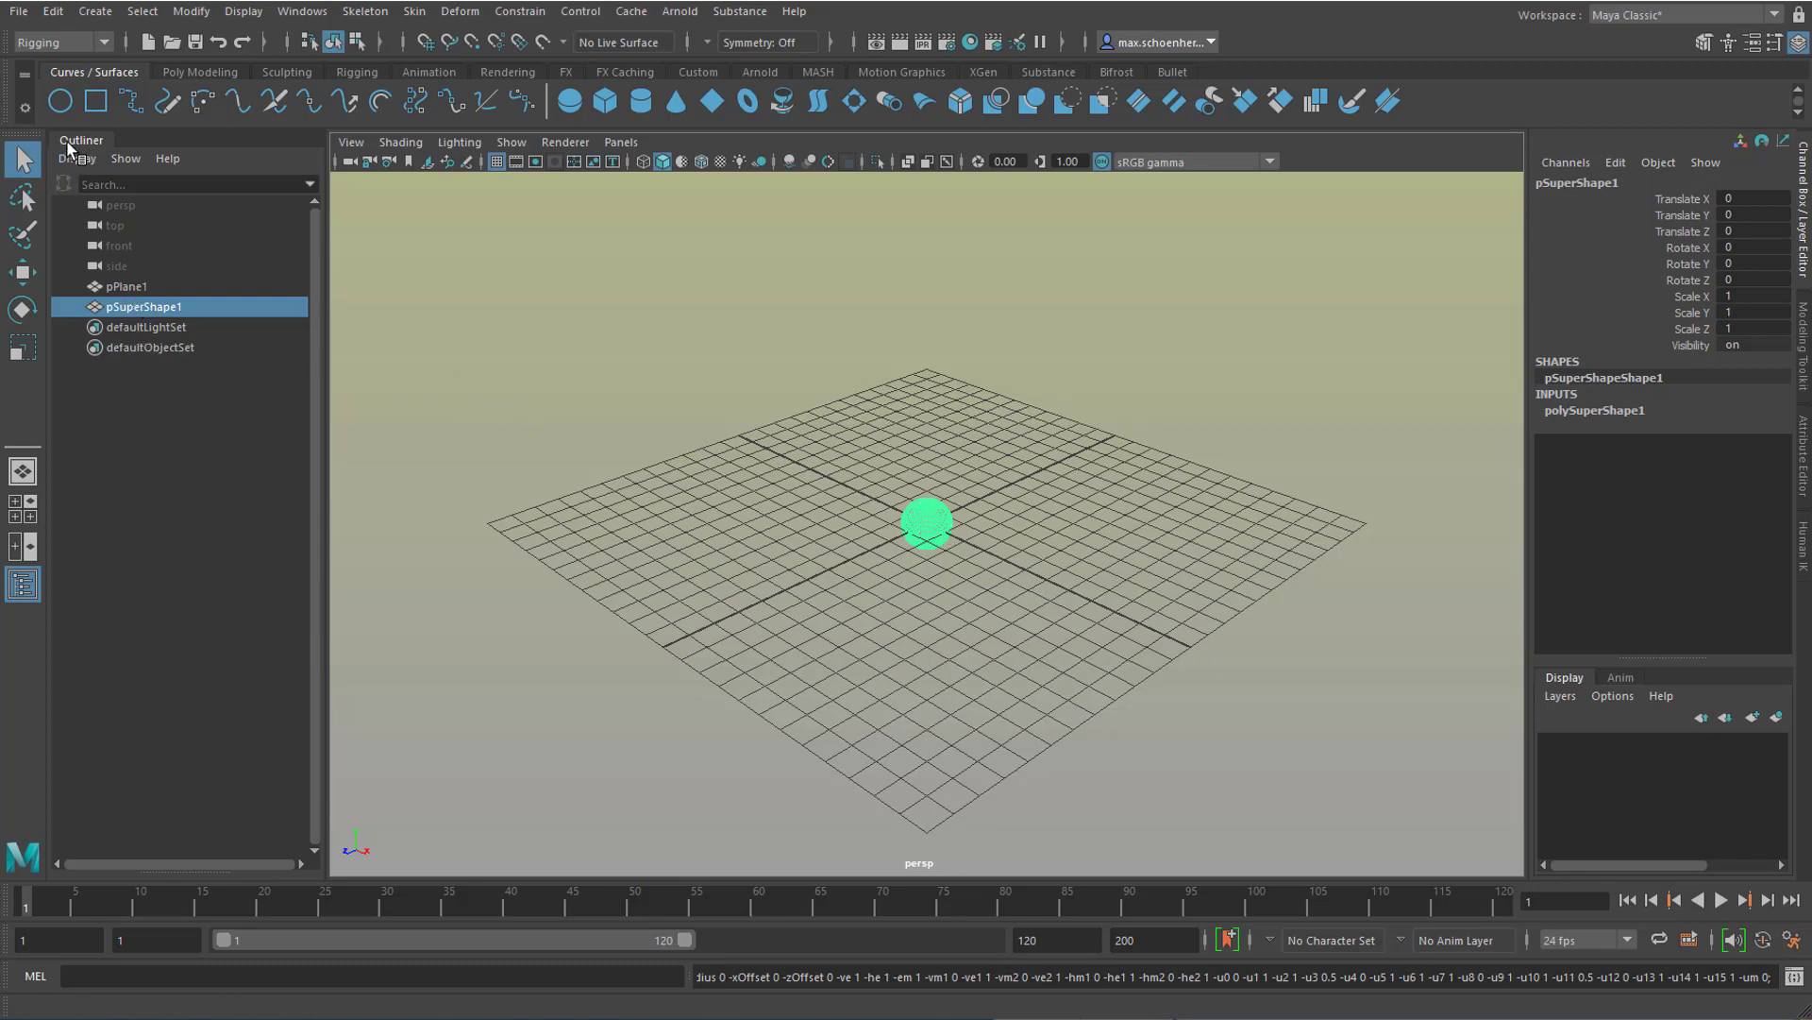
drag(69, 141, 47, 173)
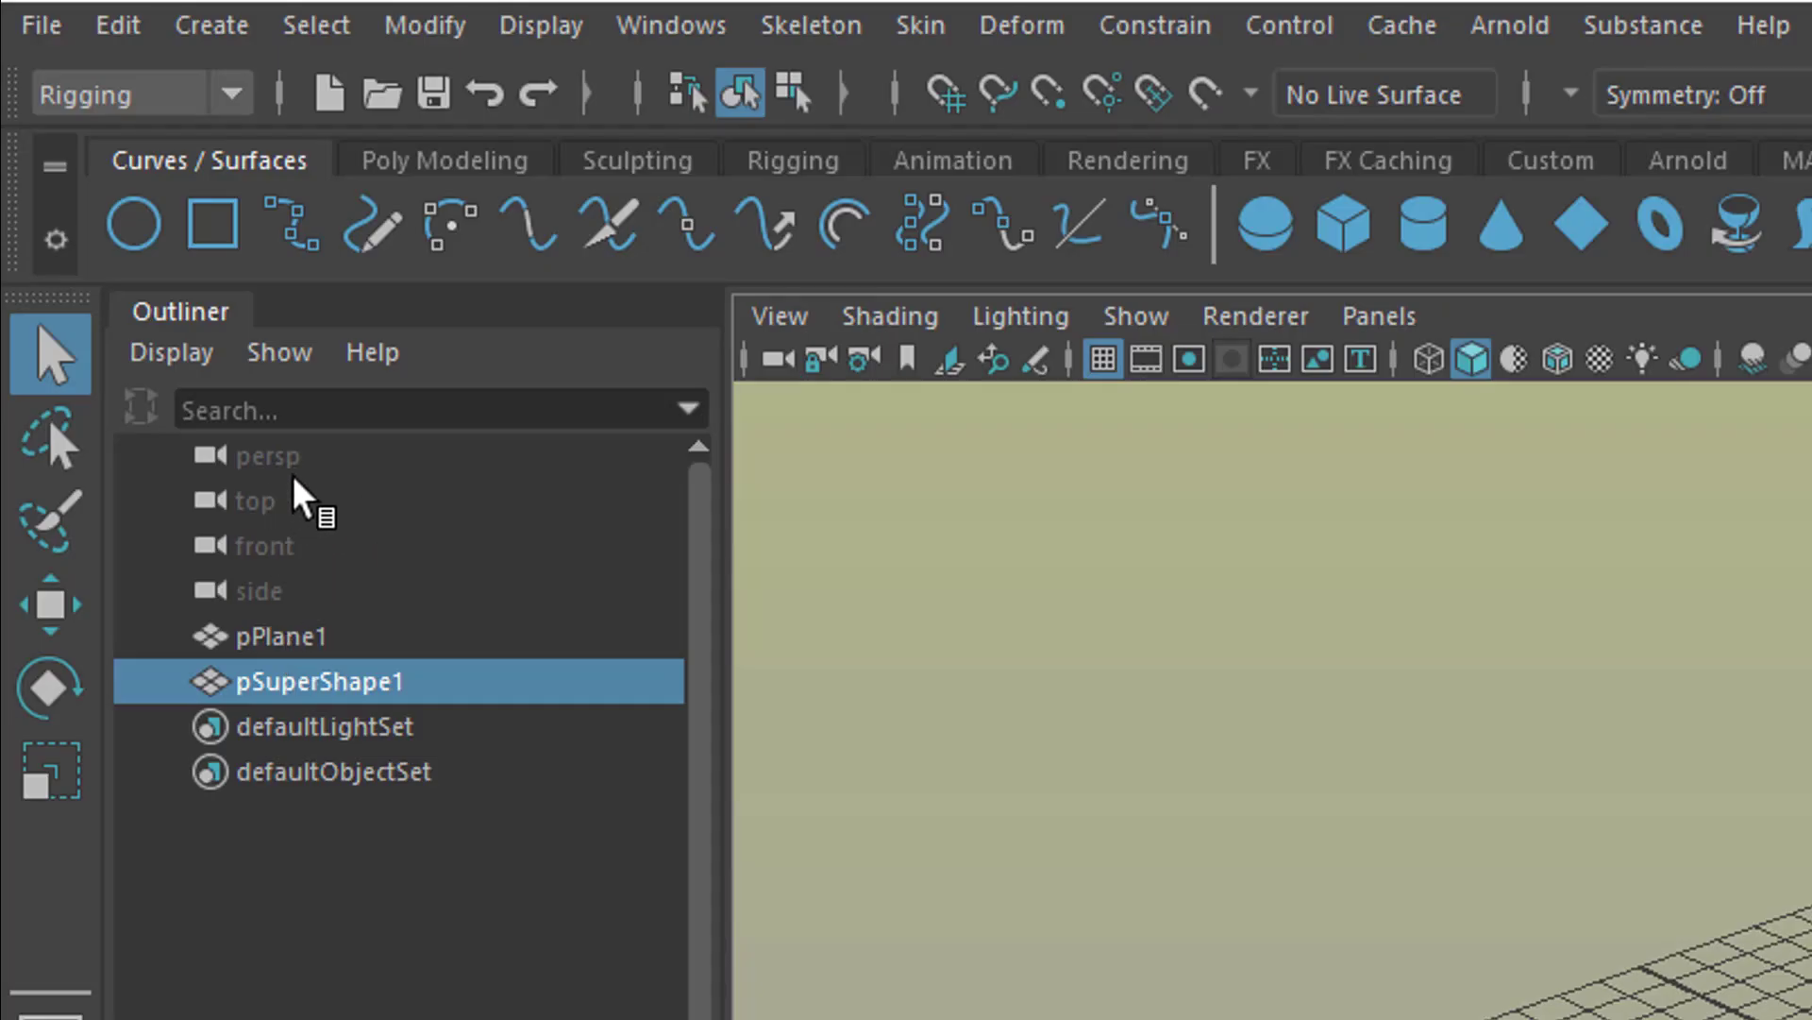
drag(304, 642, 442, 723)
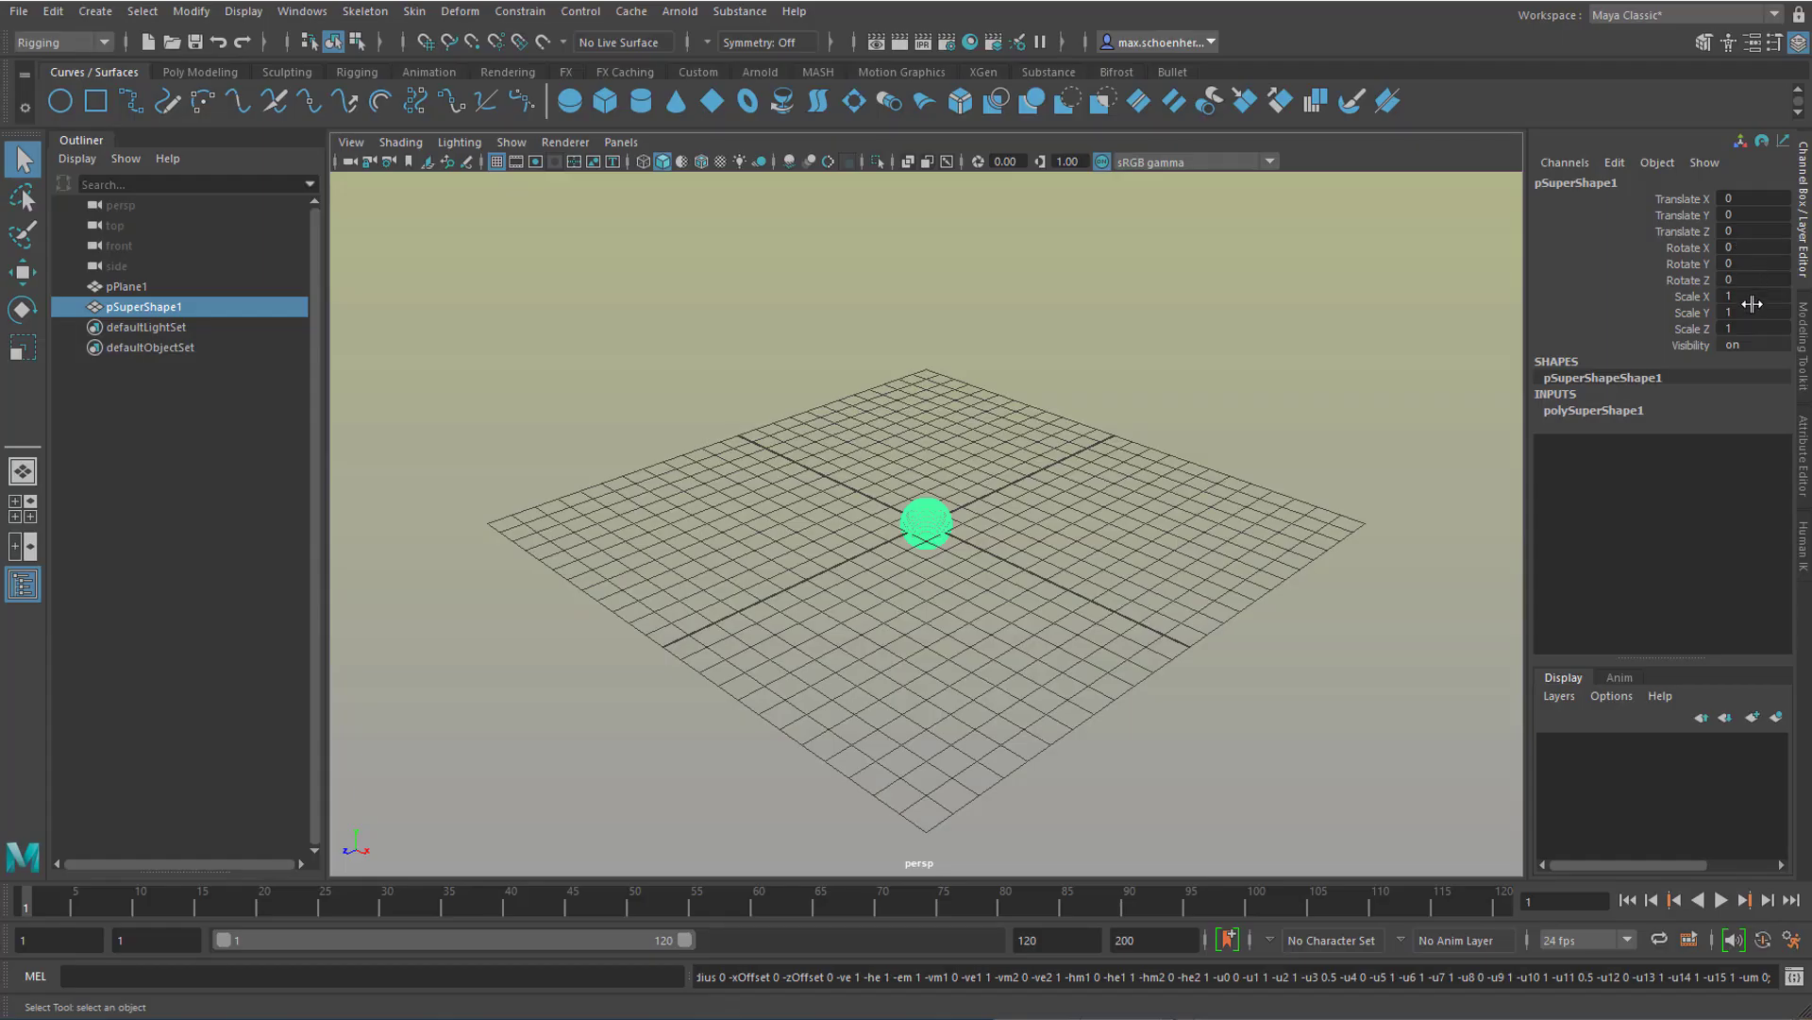
Step: Set the super shape's Scale Y to 4
click(1758, 313)
text(4)
key(Return)
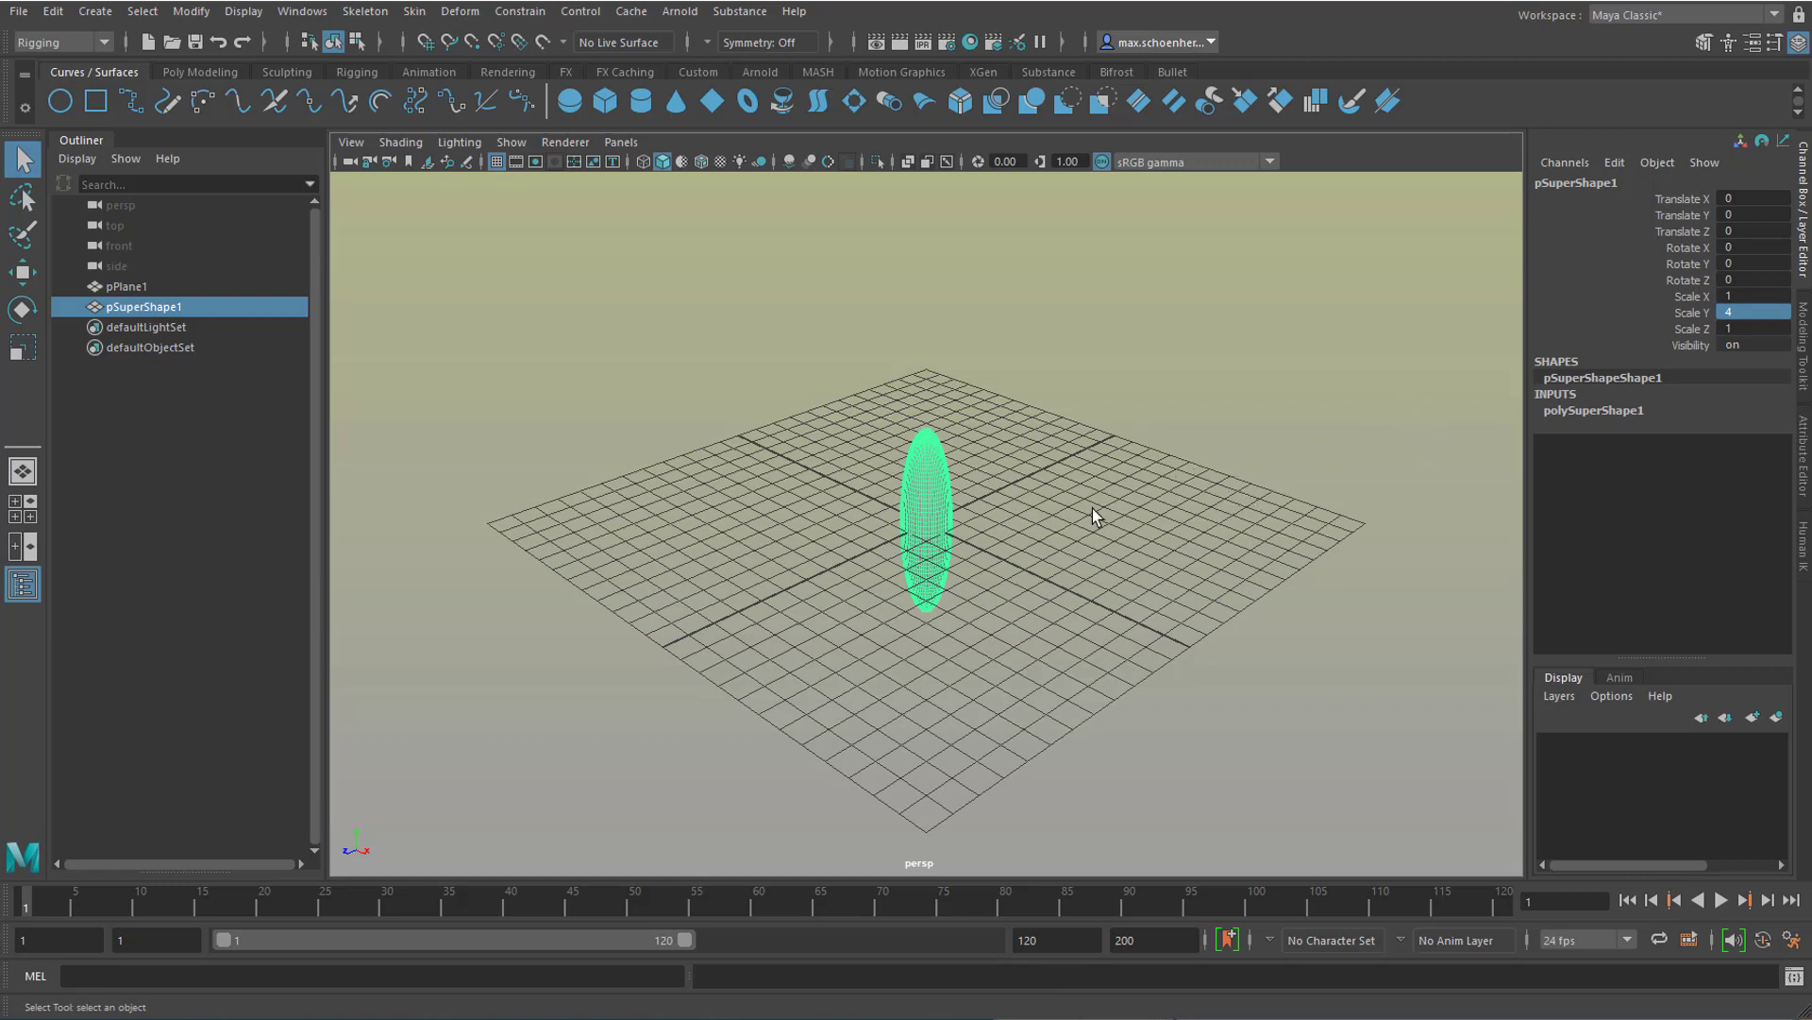
Step: Display the super shape's Attribute Editor and examine its transform attributes, including the Y scale
ctrl+click(1293, 587)
key(ctrl+a)
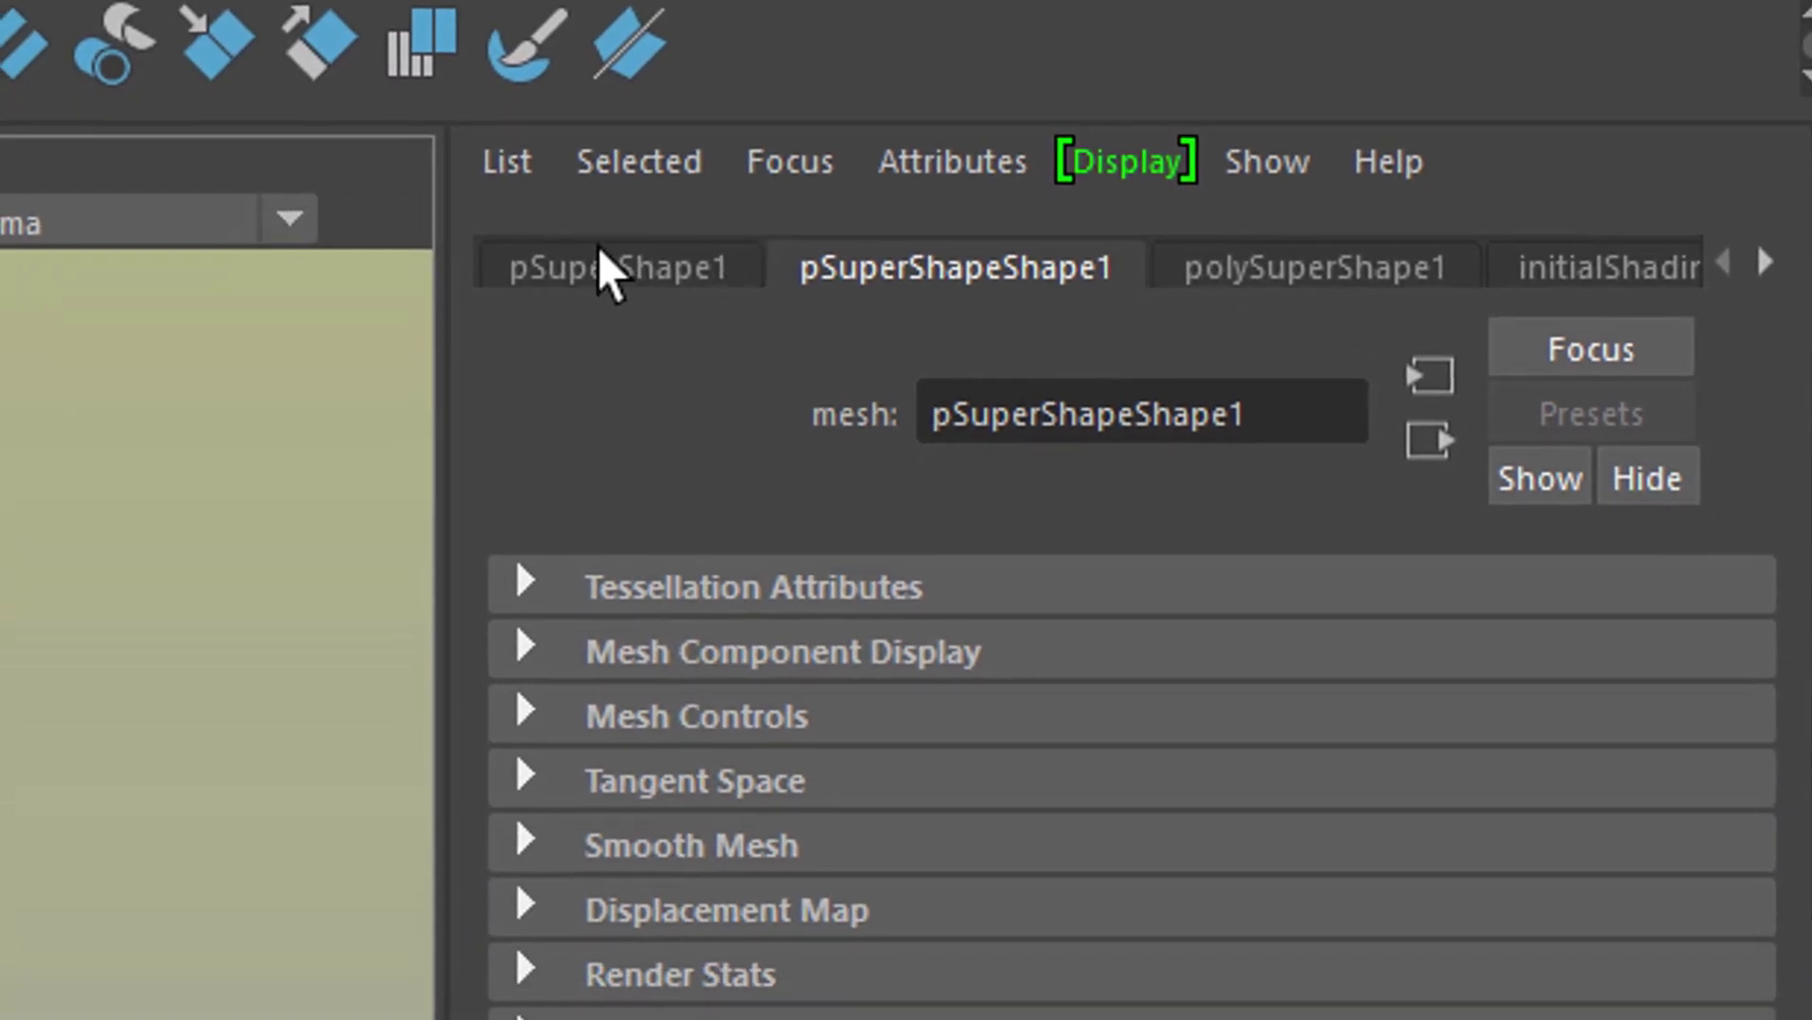
click(596, 316)
click(899, 327)
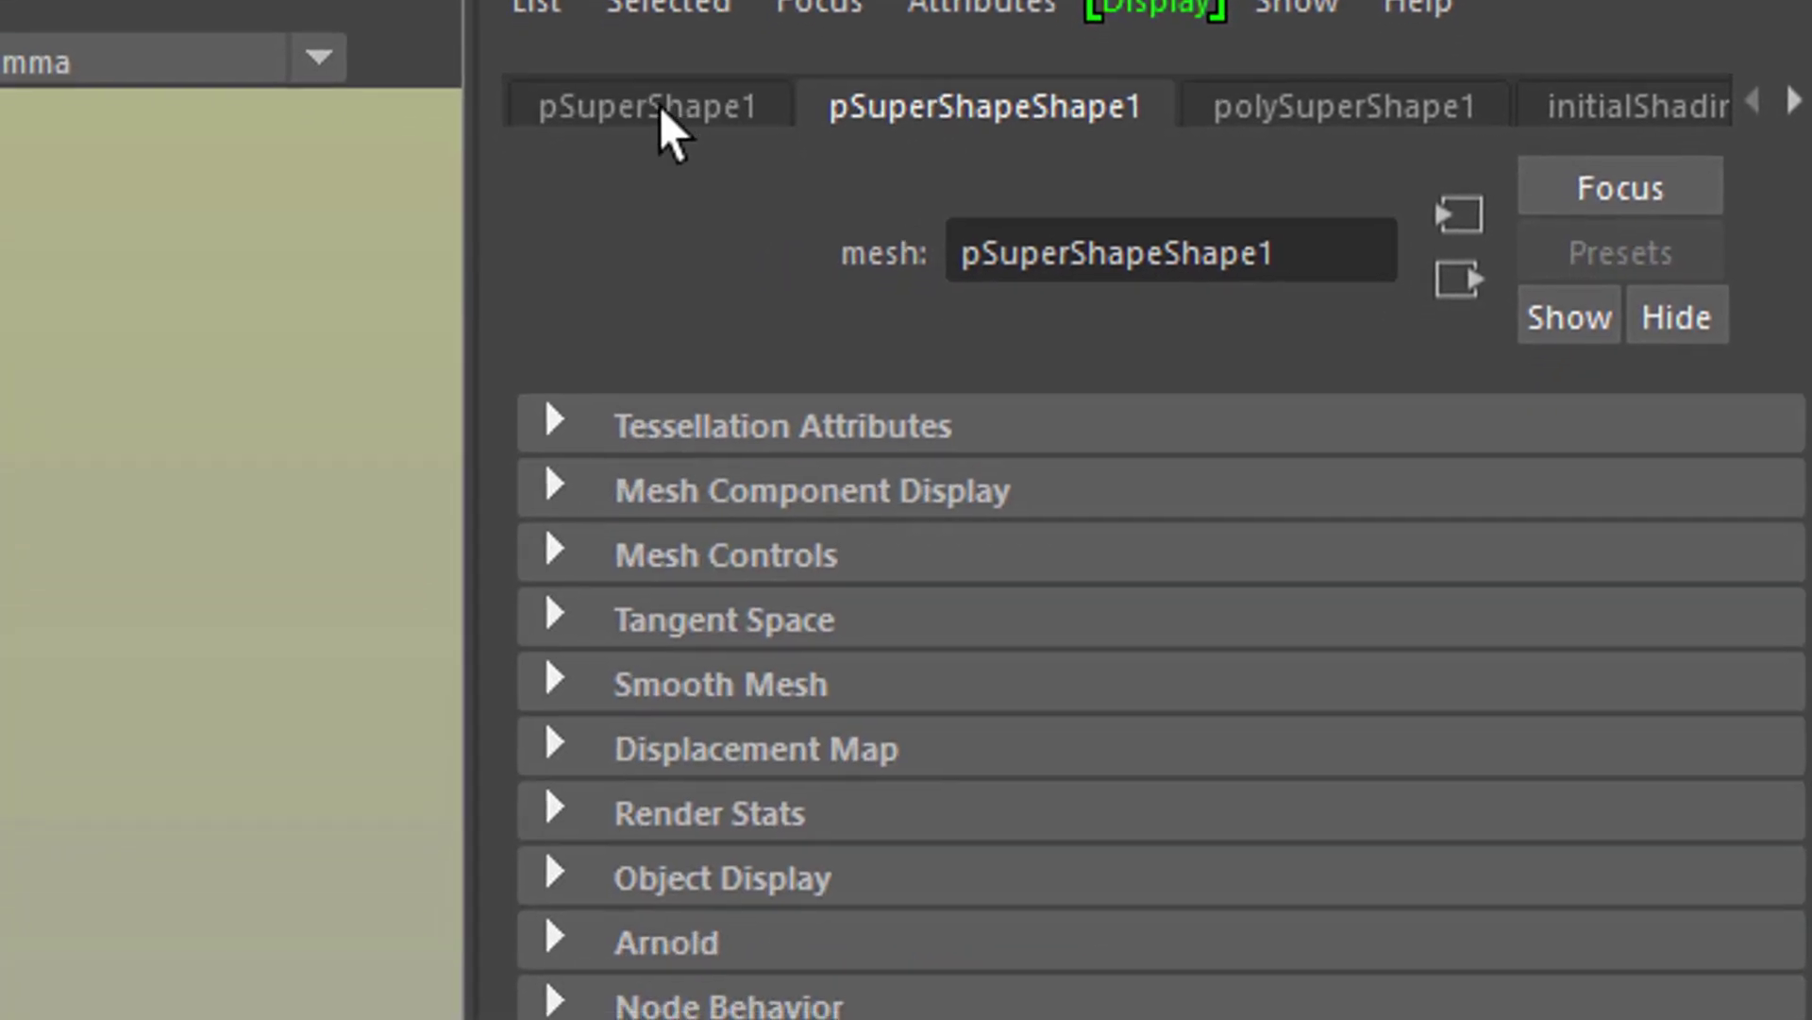
click(661, 135)
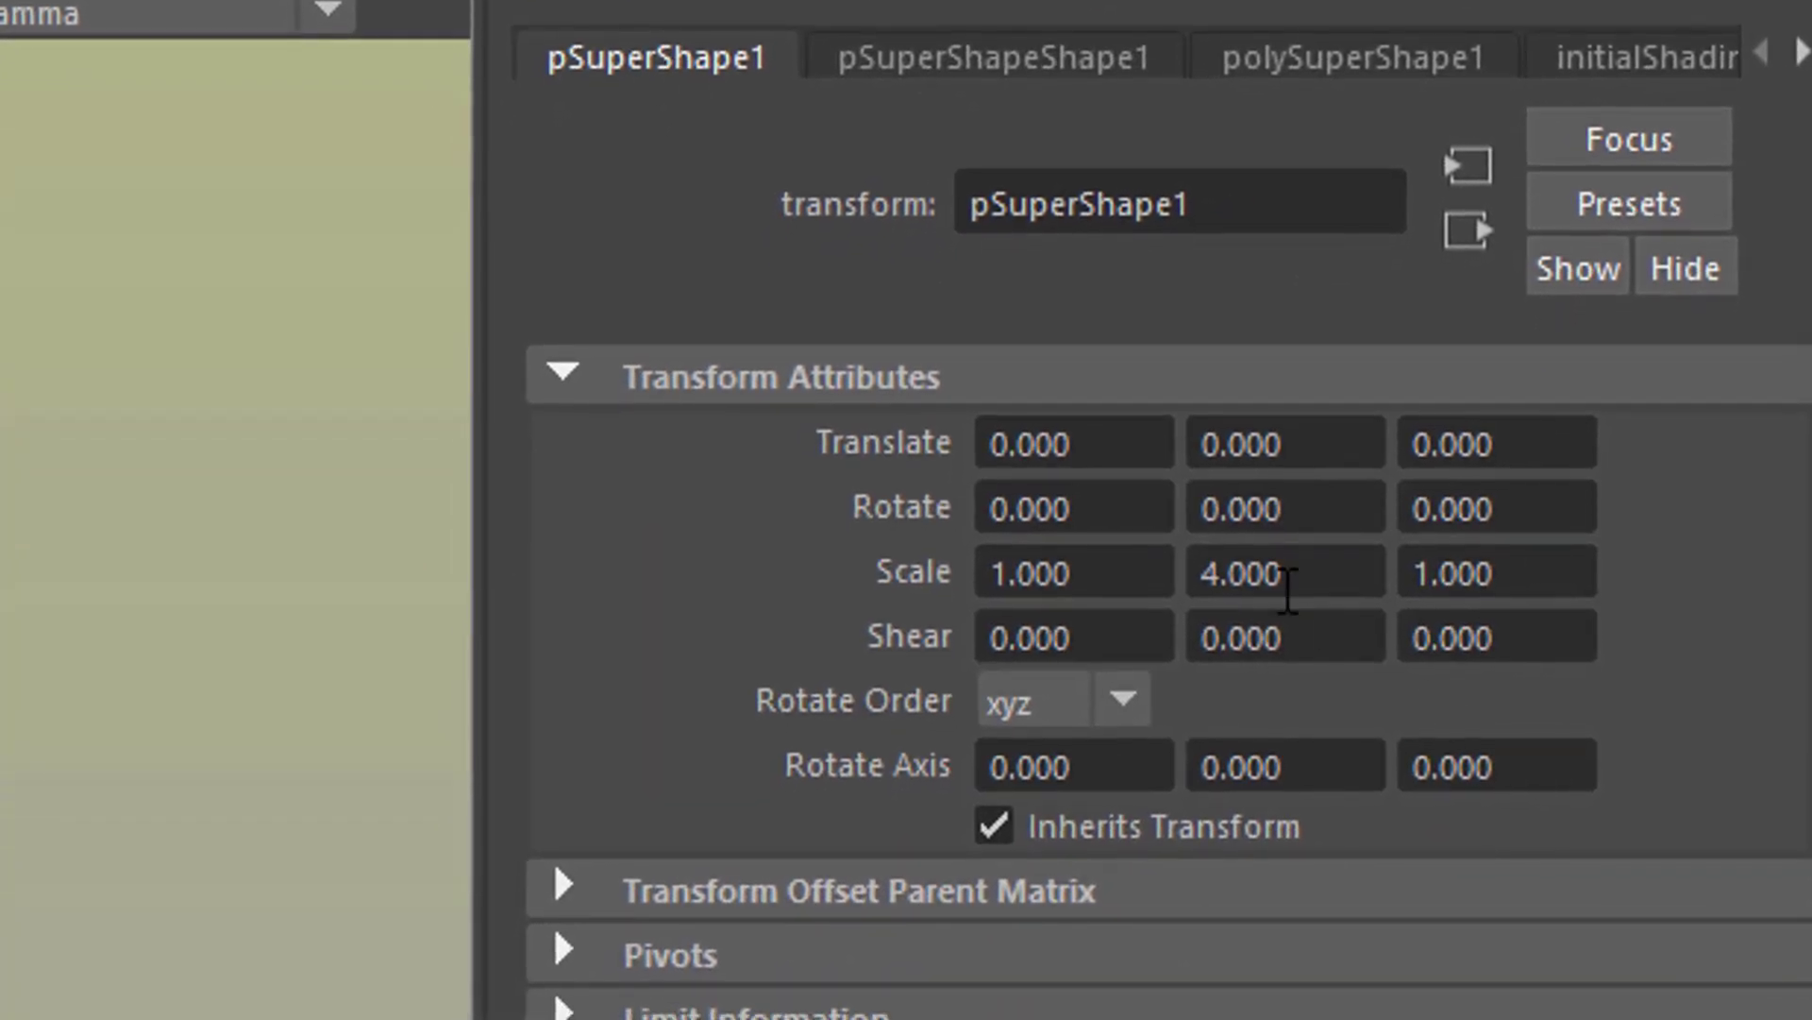
click(1294, 576)
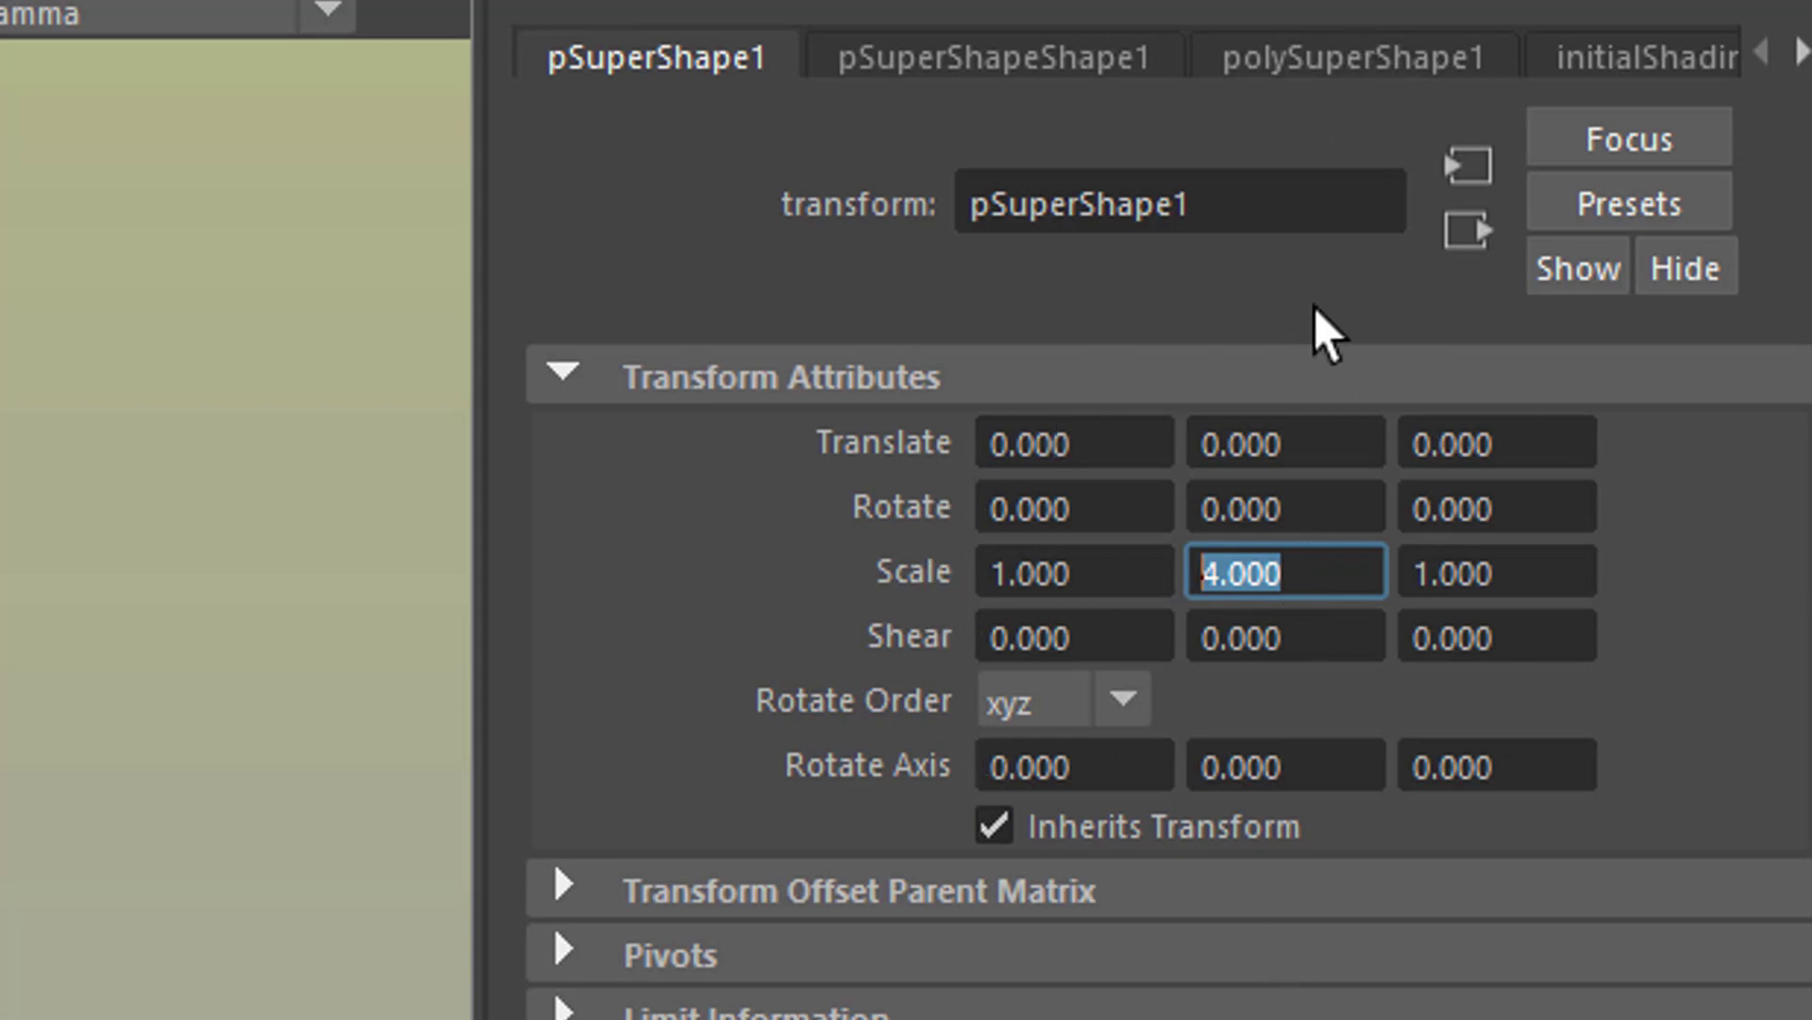
Step: Display the polySuperShape1 construction attributes and randomize the super ellipse repeatedly until it is a thin, spiky star shape
click(1361, 49)
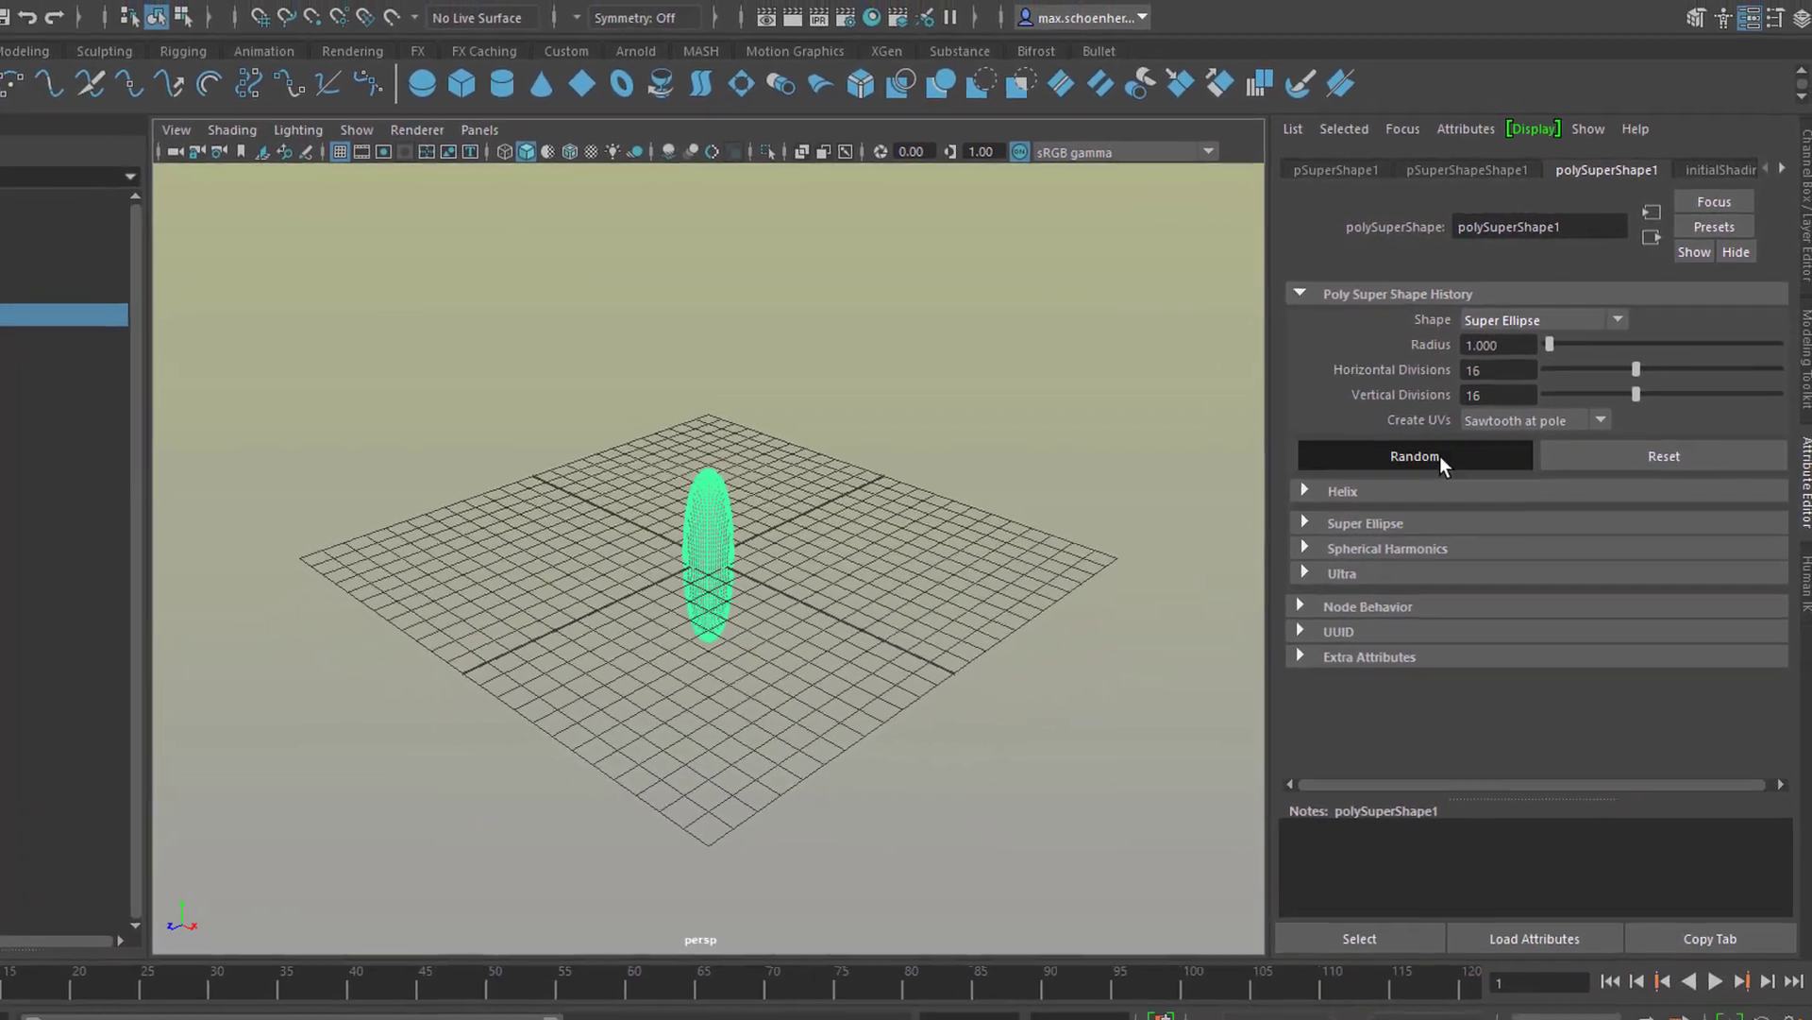
click(1407, 479)
click(1449, 450)
click(1449, 451)
click(1449, 450)
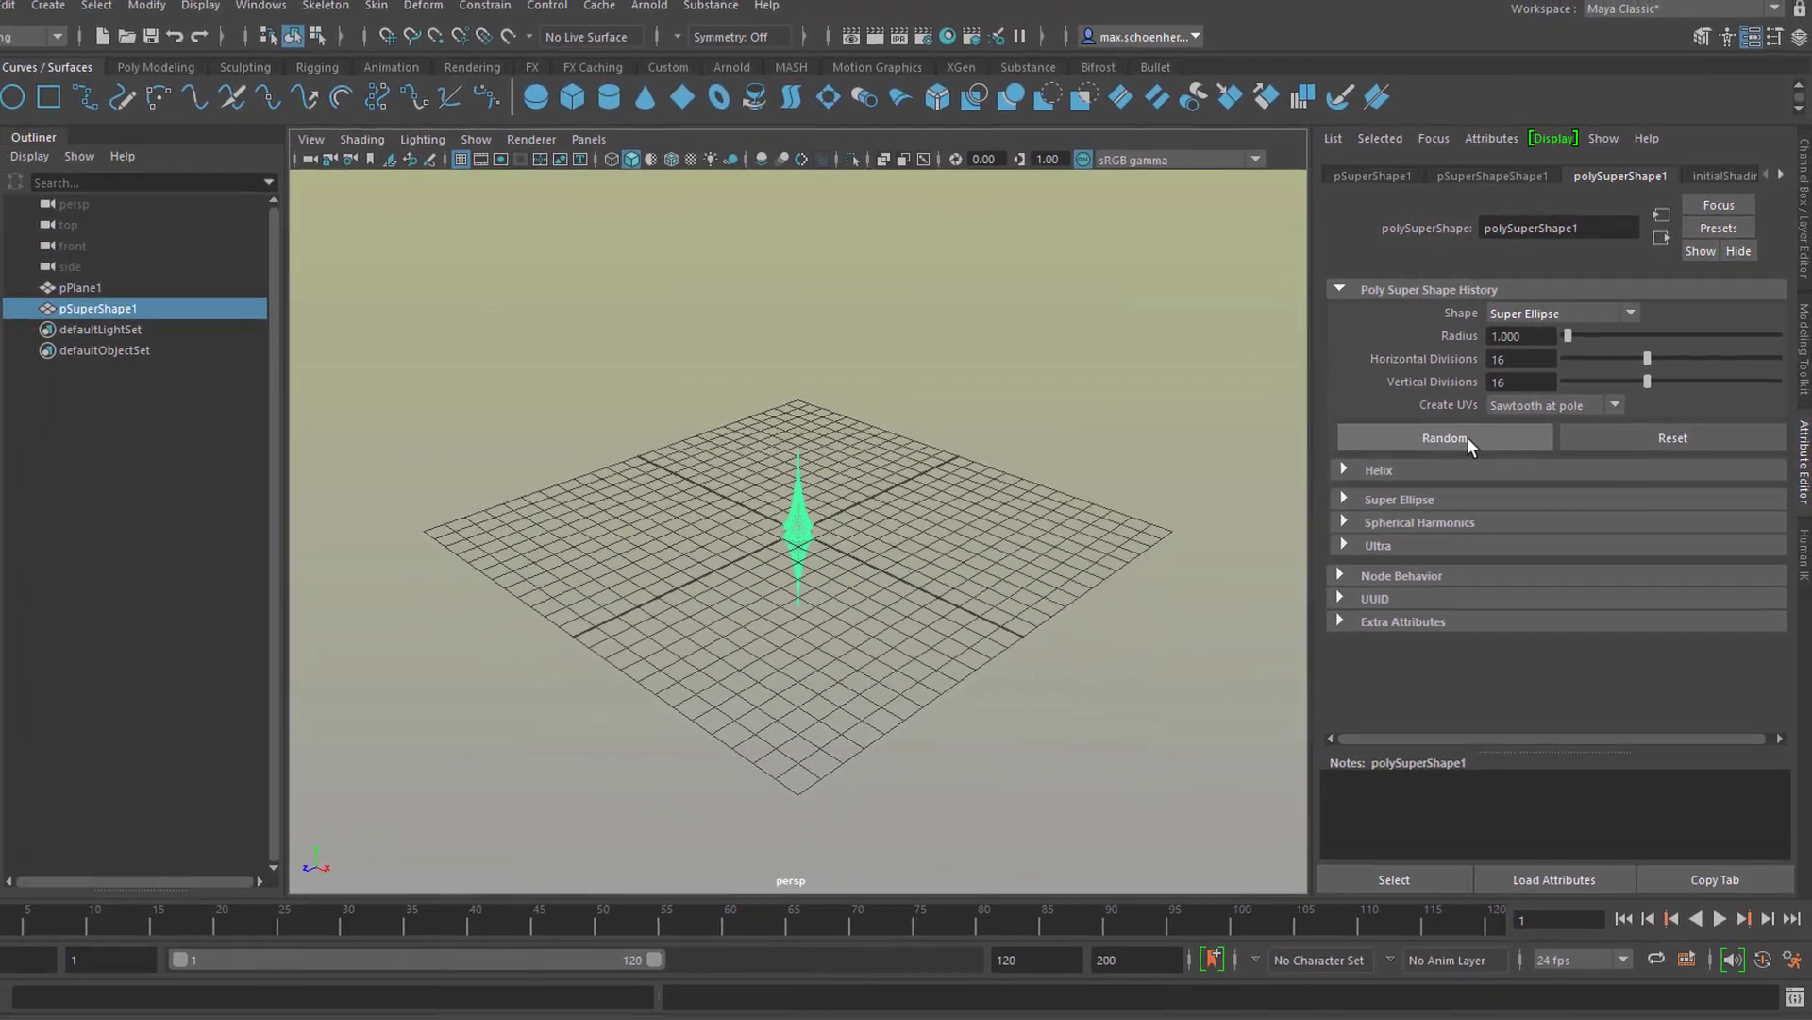
click(1449, 450)
click(1470, 436)
click(1473, 434)
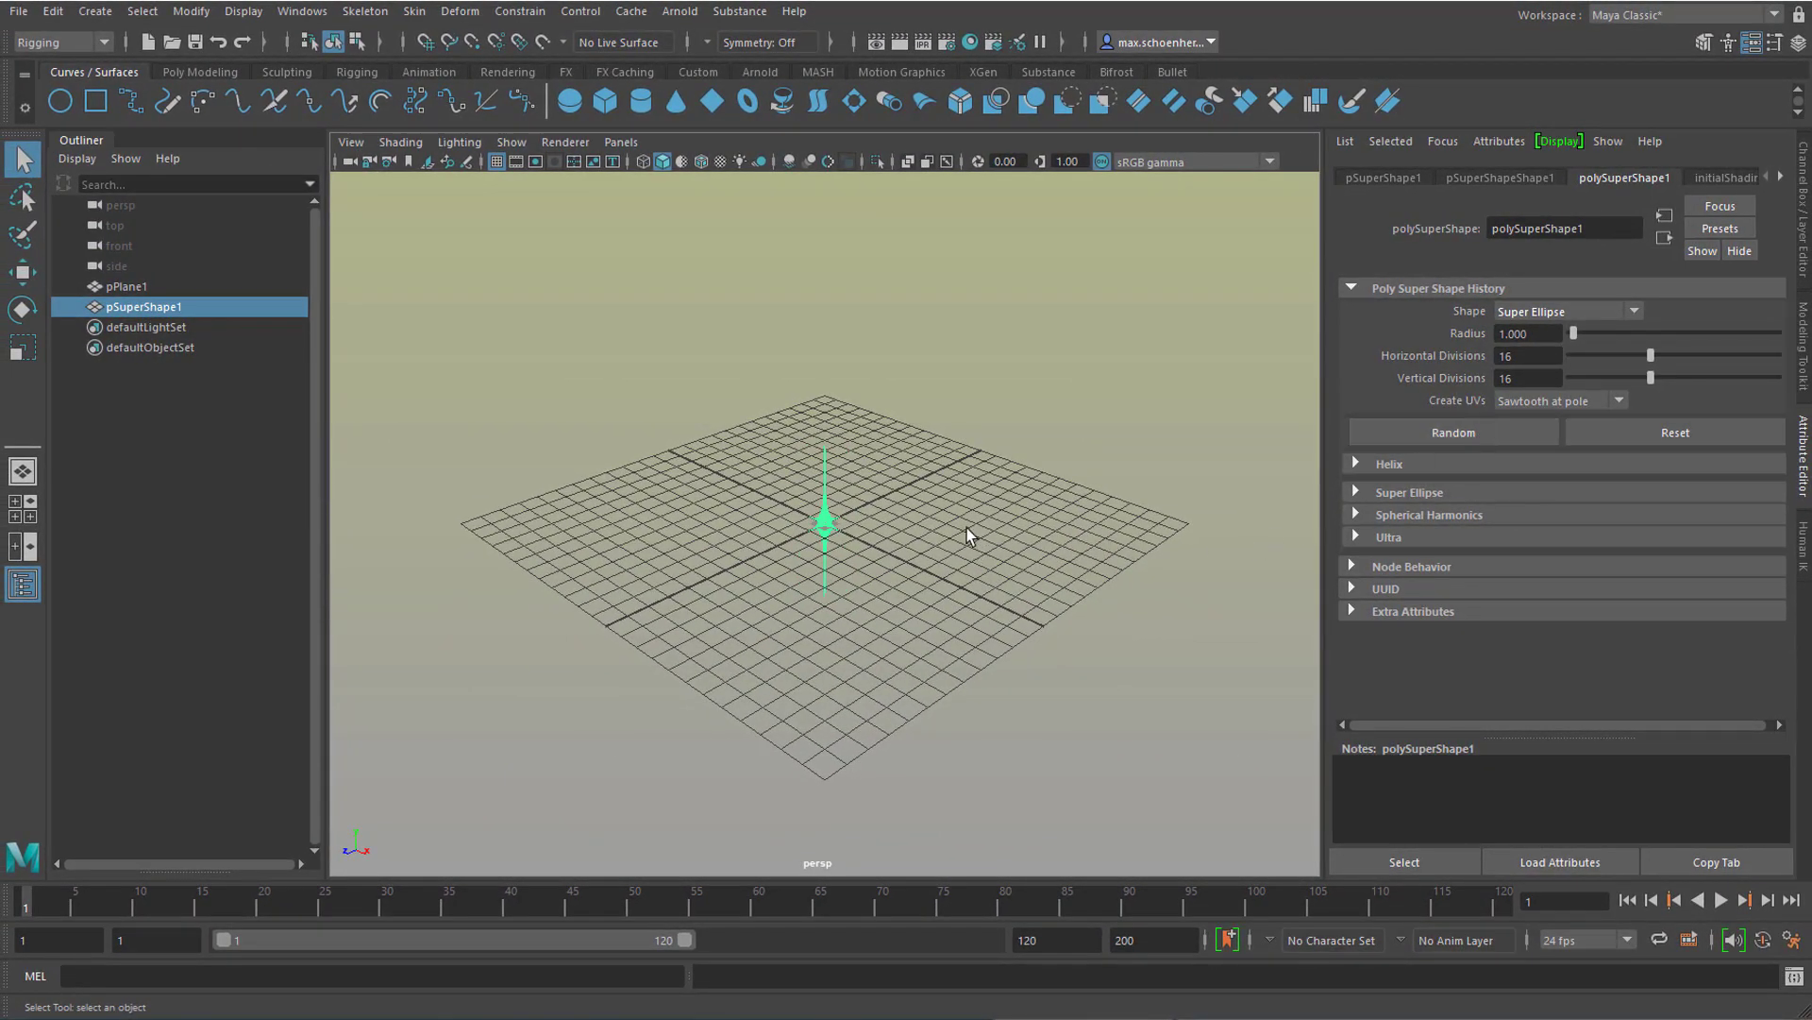
Step: Frame the selected super shape in the perspective view and bring back the Channel Box
key(f)
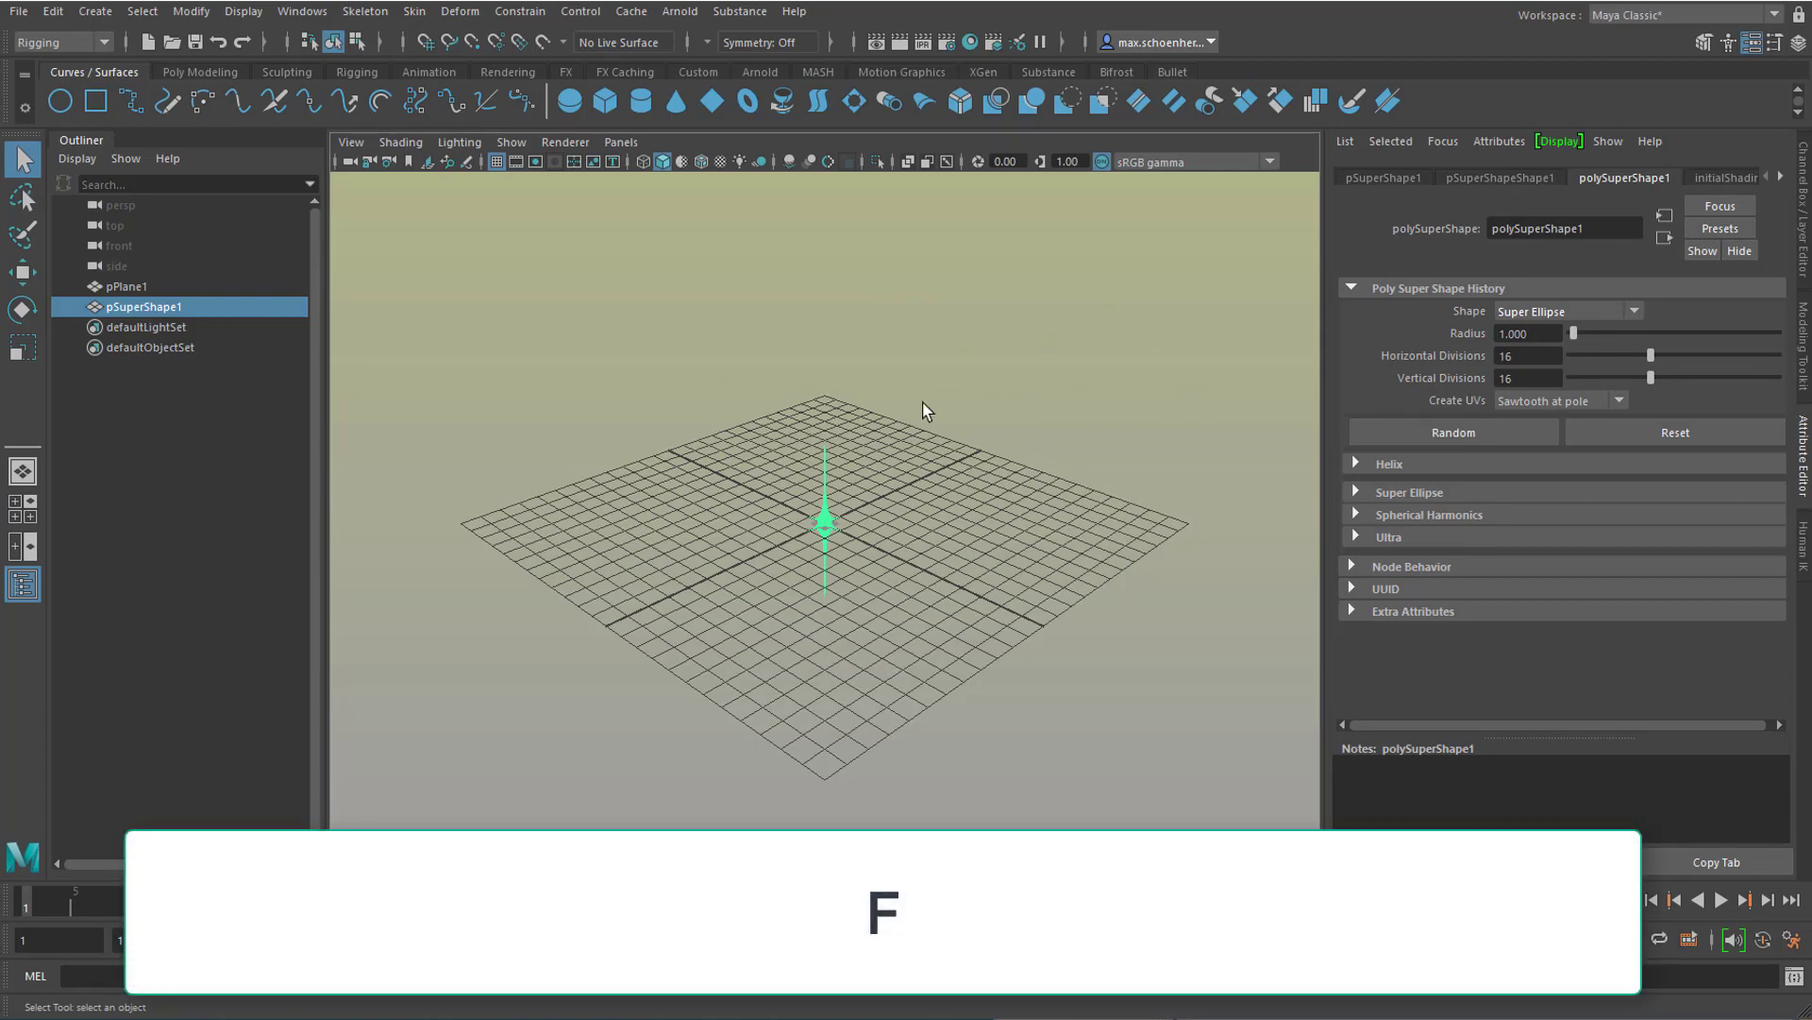
key(f)
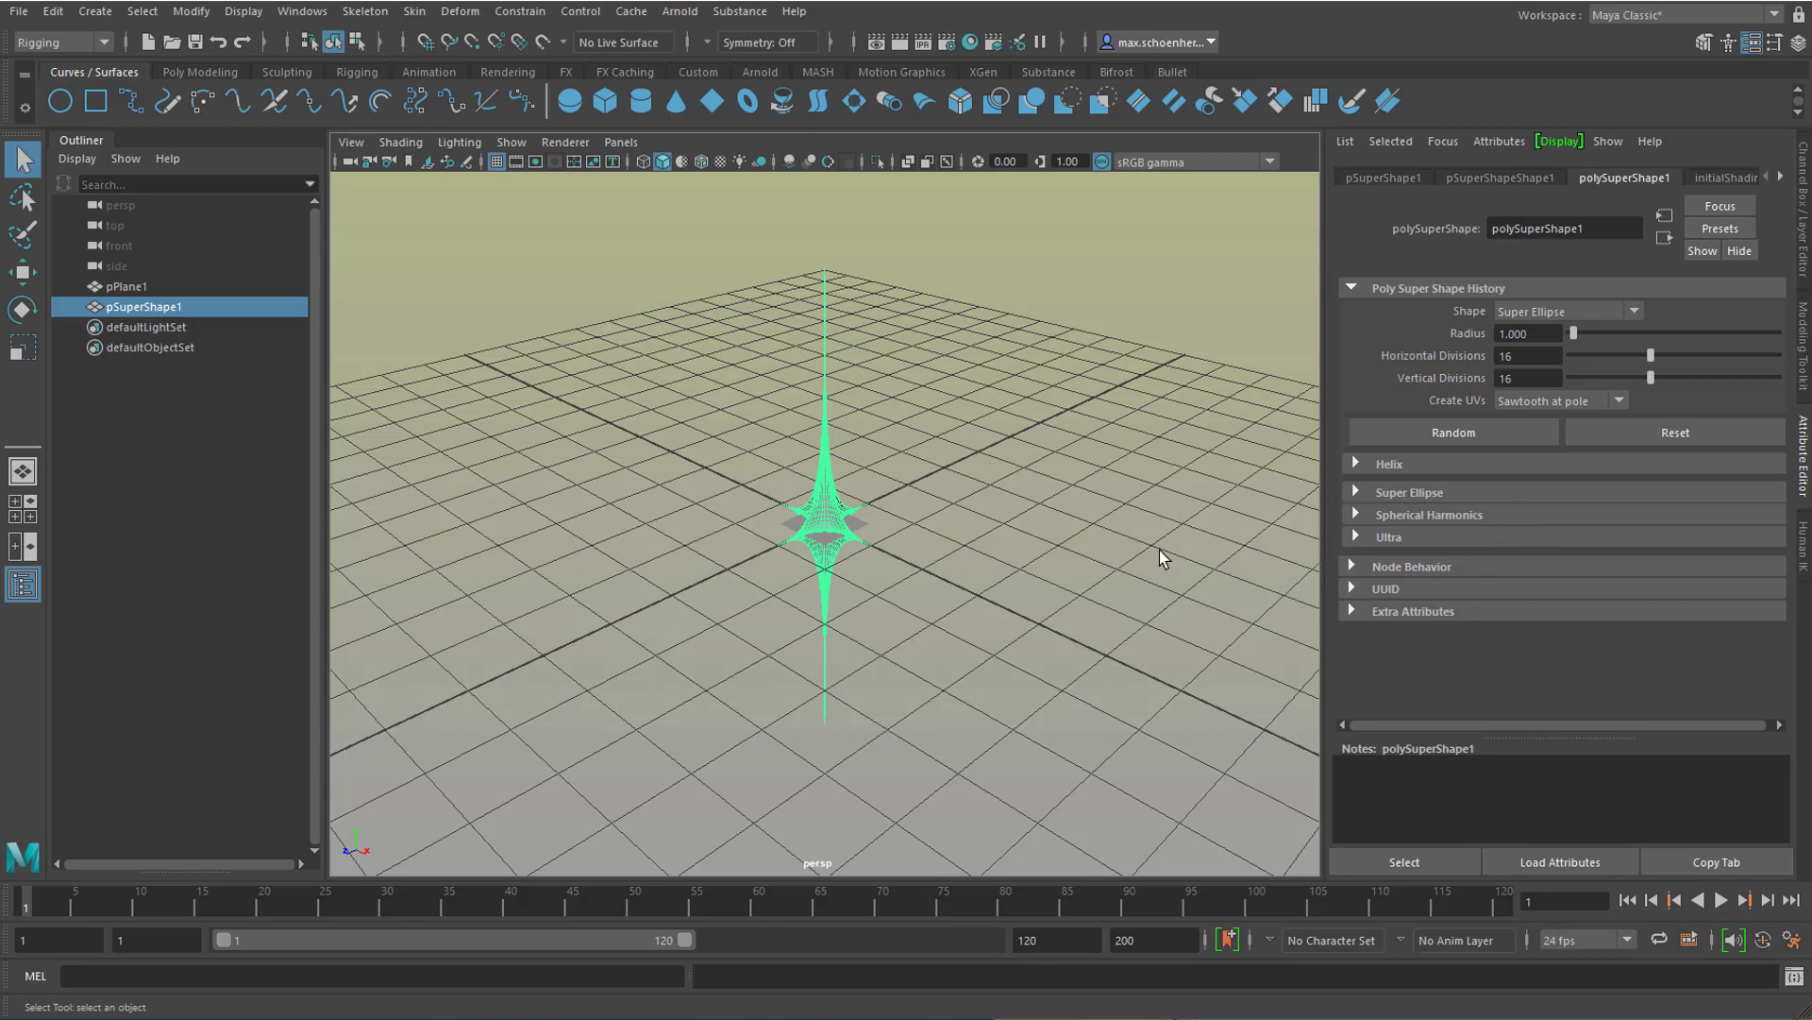
key(ctrl+a)
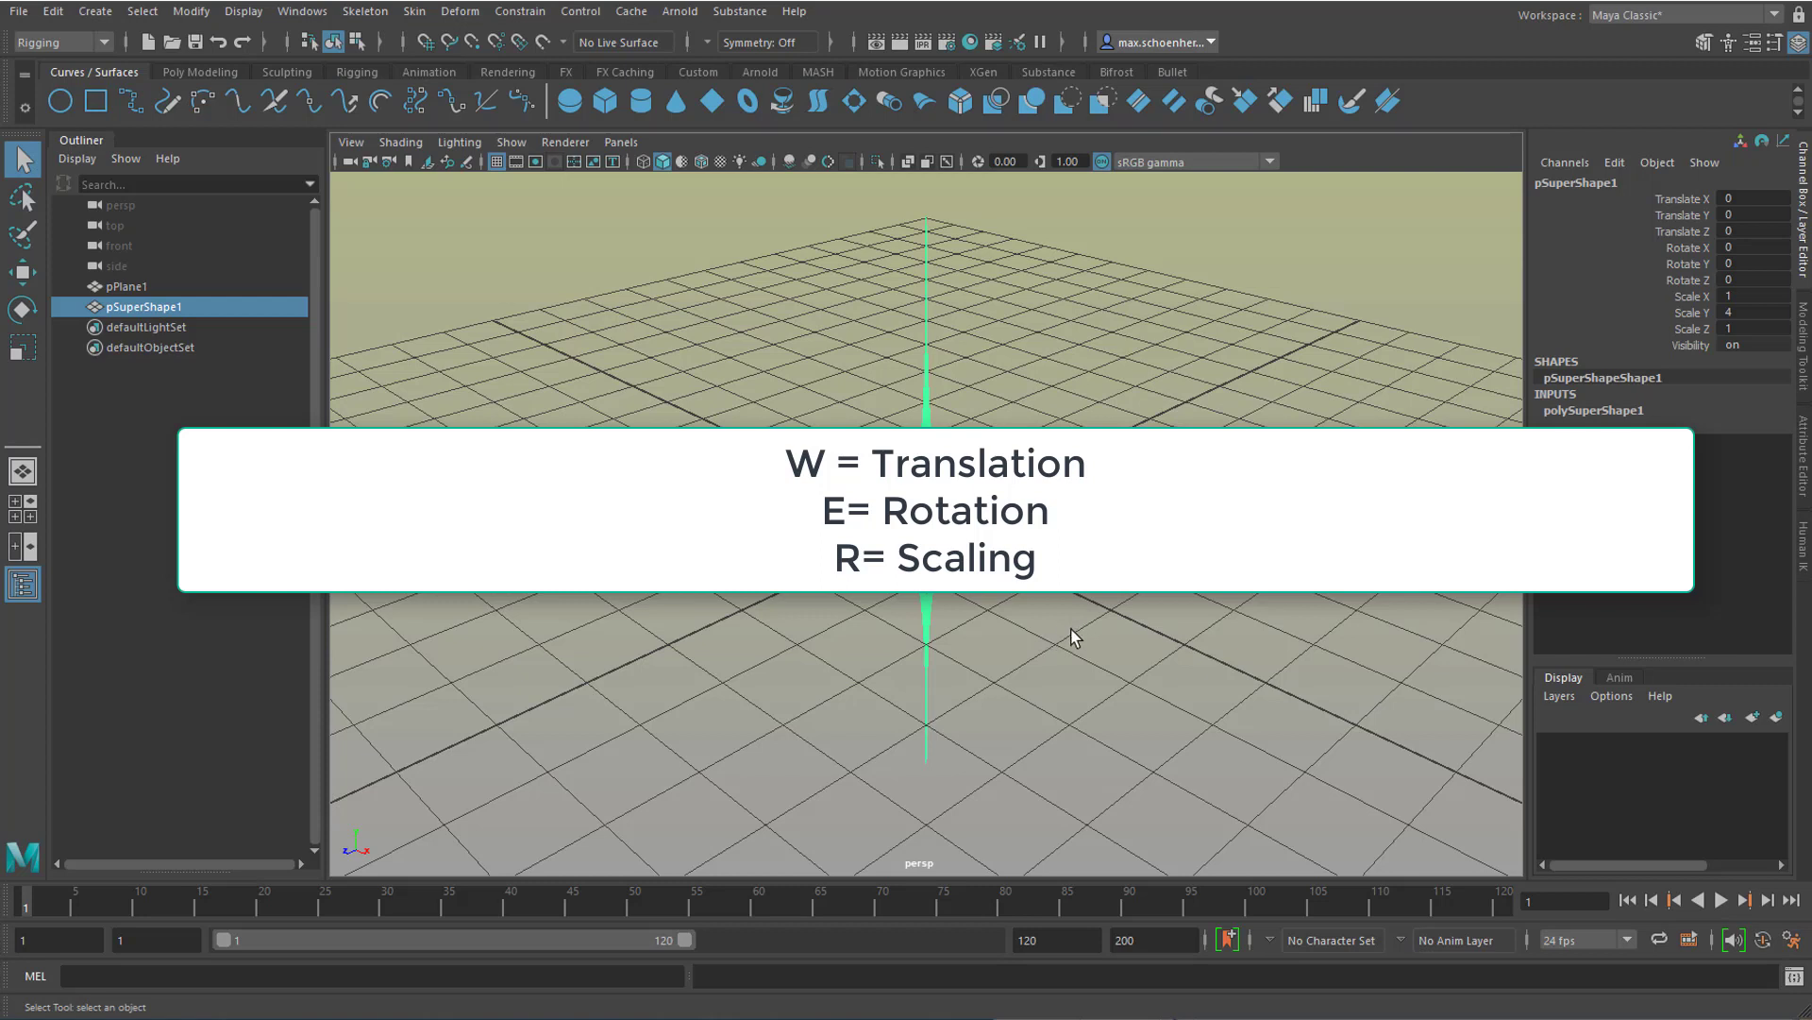
Step: Move the super shape well away from the plane along negative X, and lower it along Y
key(w)
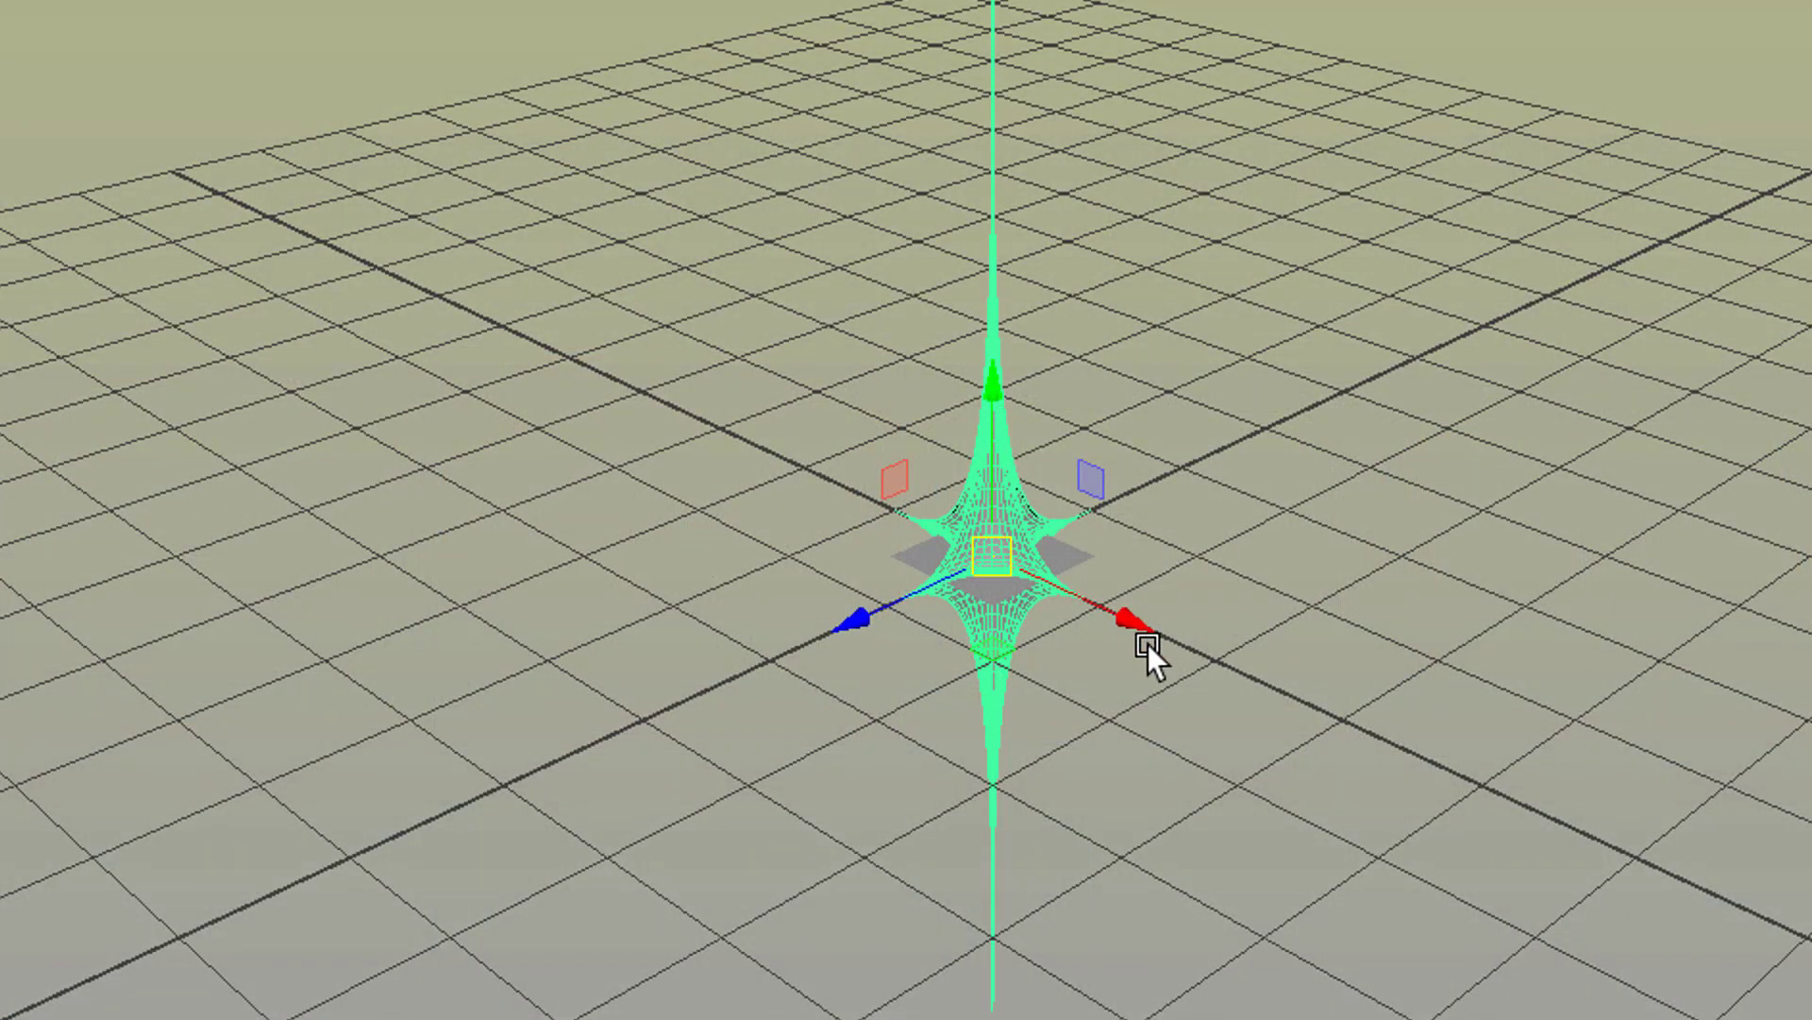
drag(1148, 621, 327, 355)
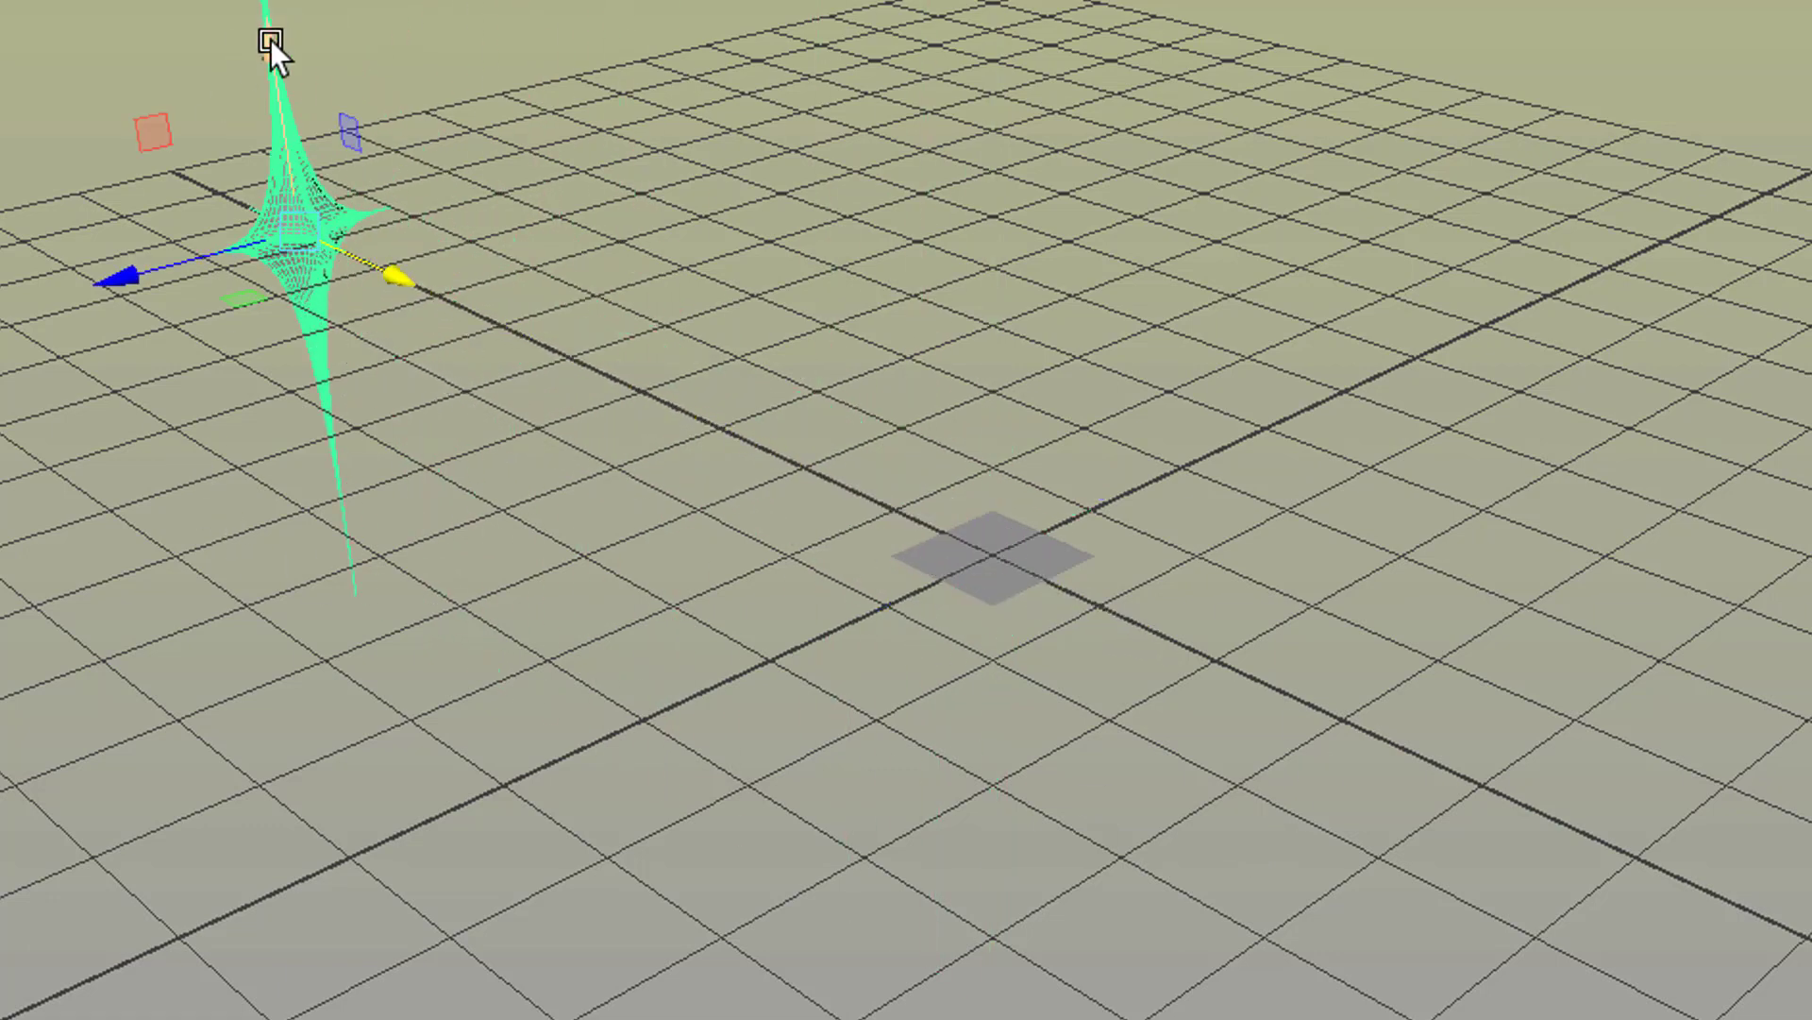
drag(270, 39, 291, 177)
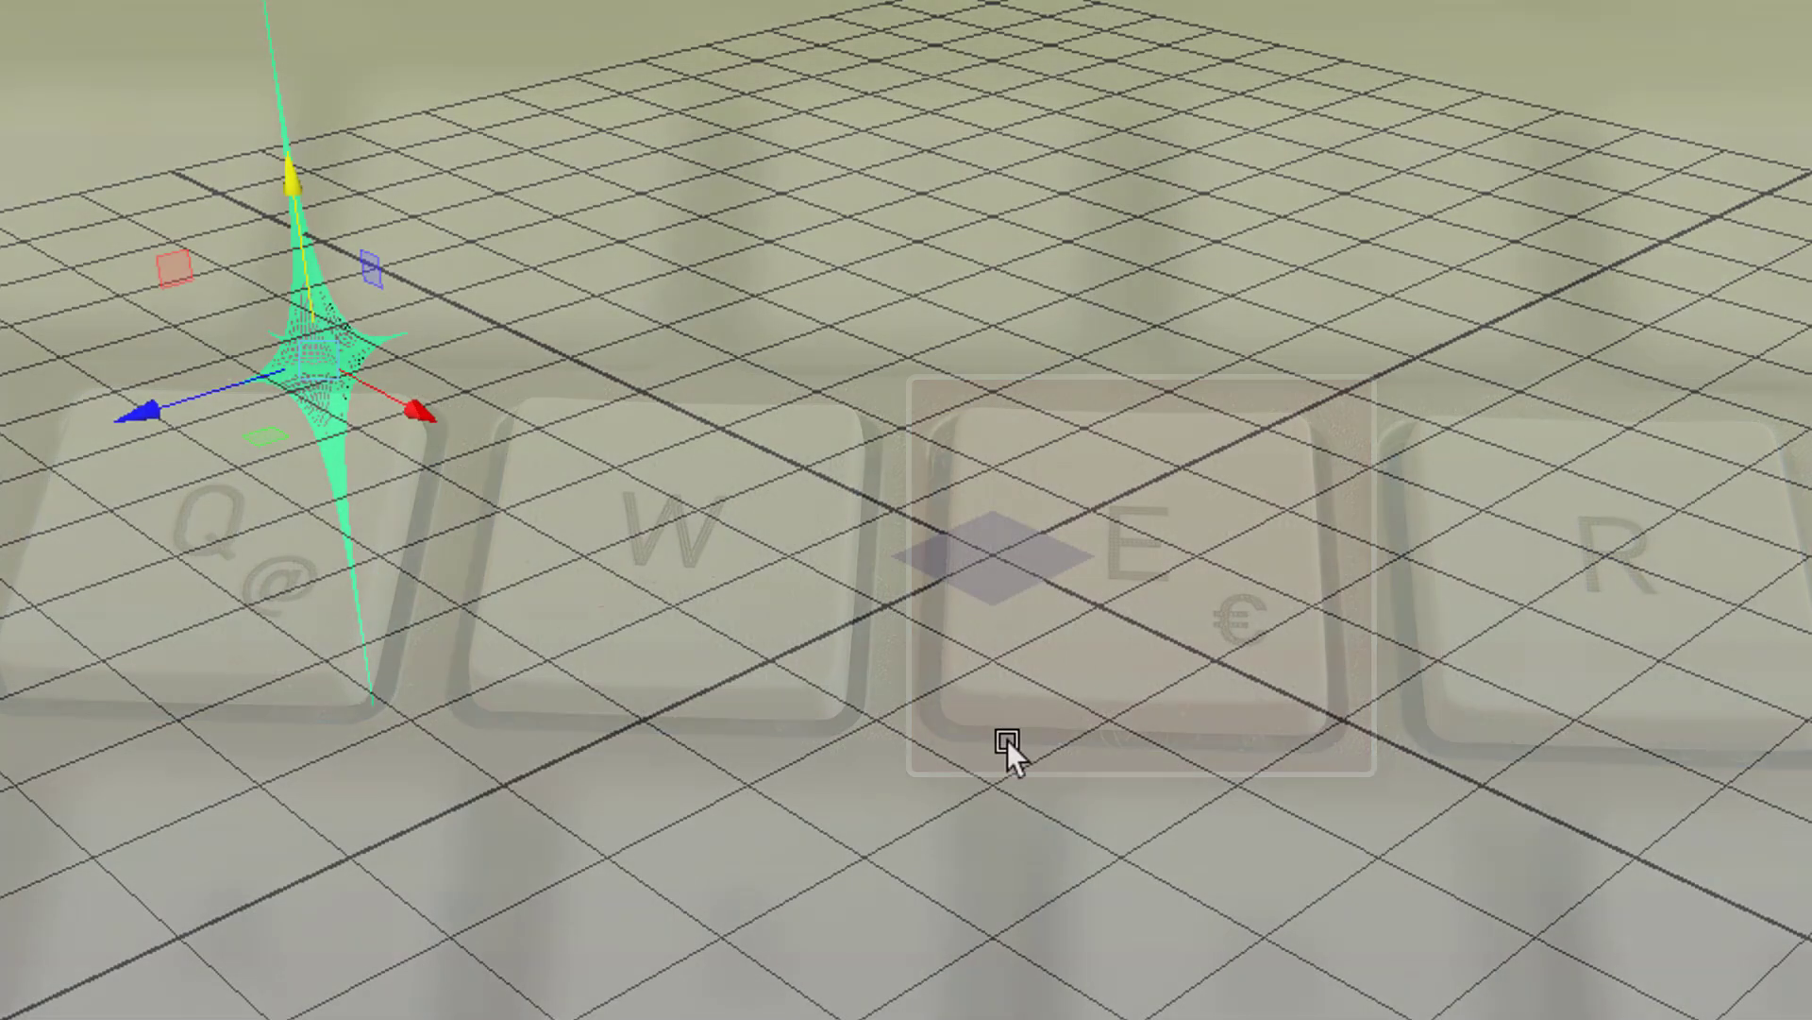
Step: Rotate the super shape slightly about its Z axis
key(e)
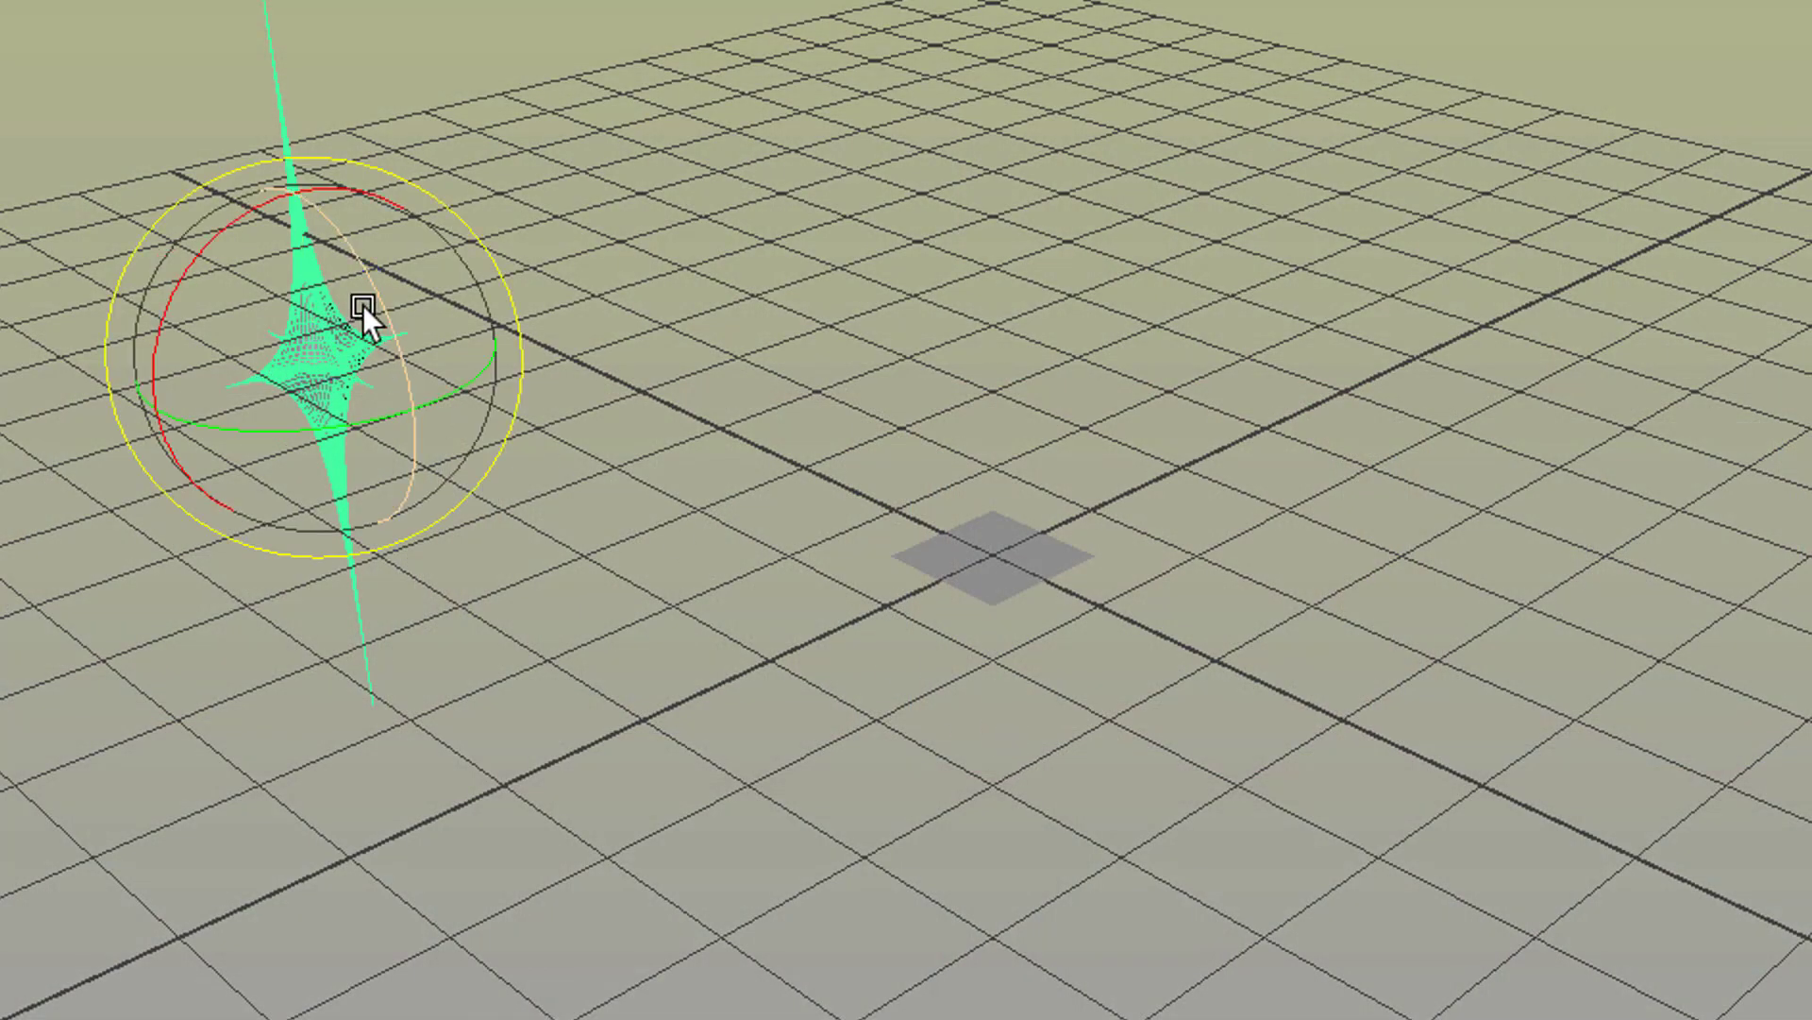
drag(369, 282, 378, 316)
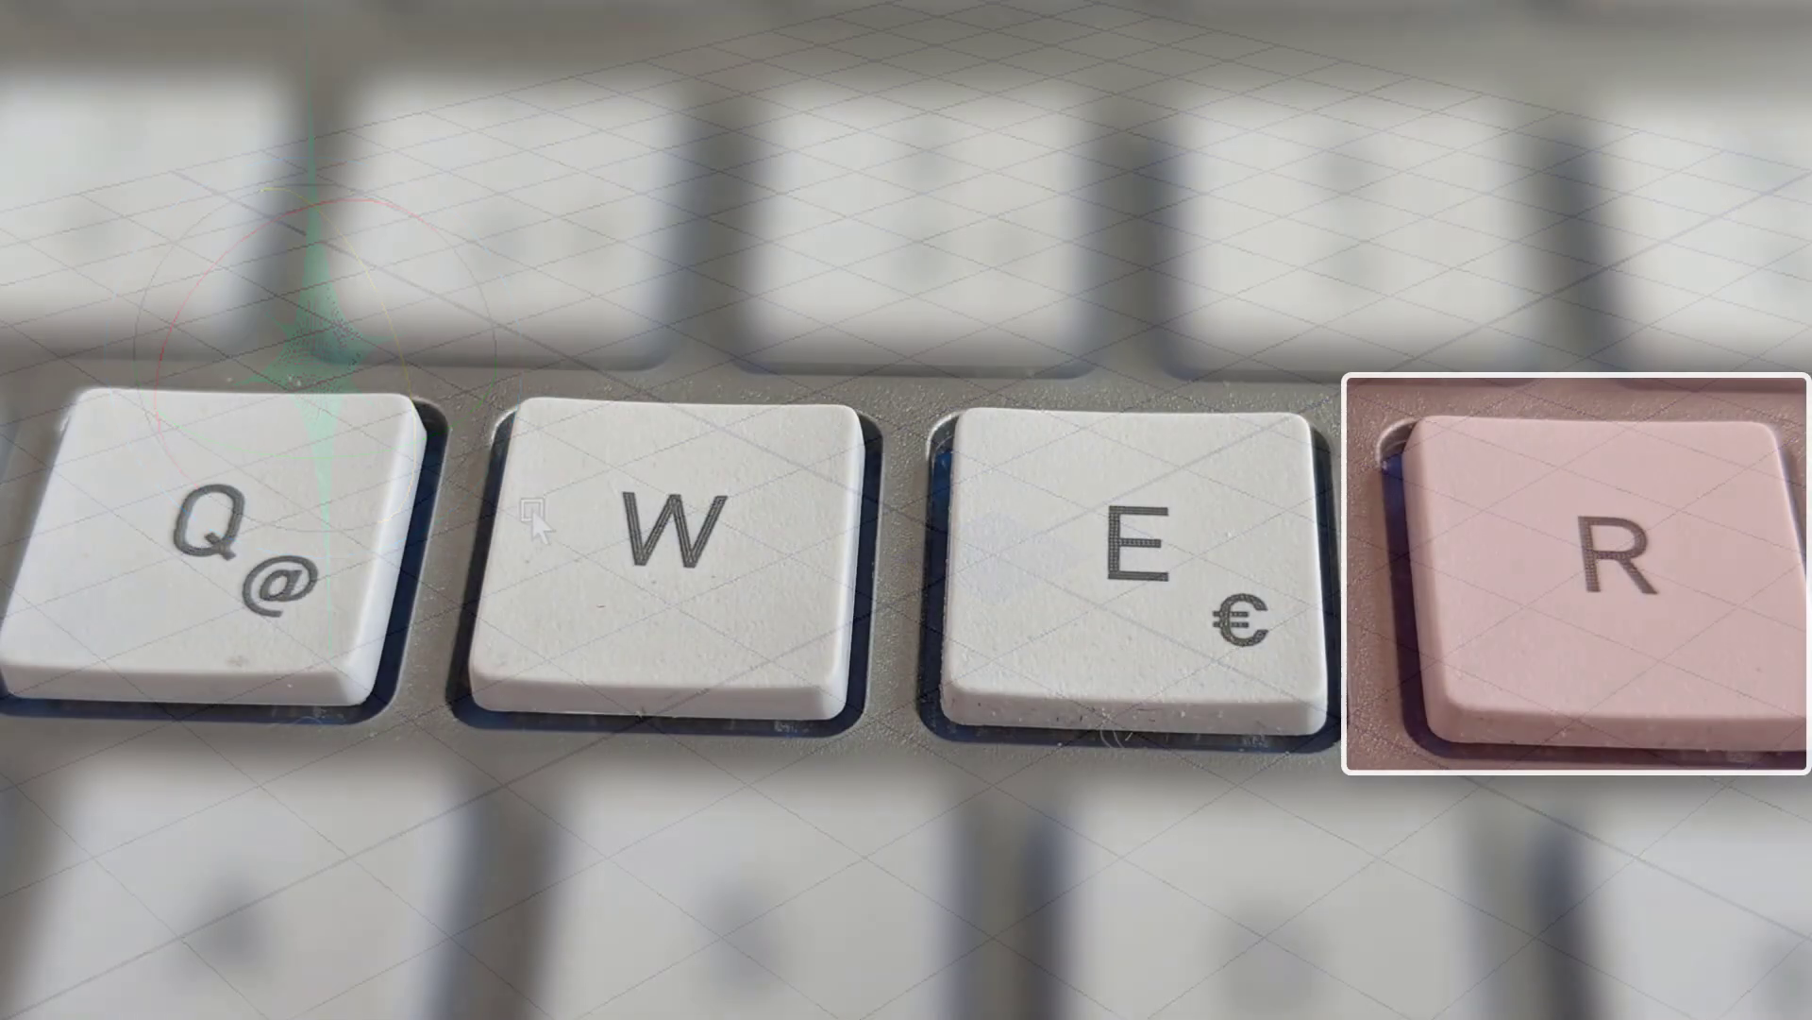
Step: Scale the super shape slightly along its Z axis, to about 1.109
key(r)
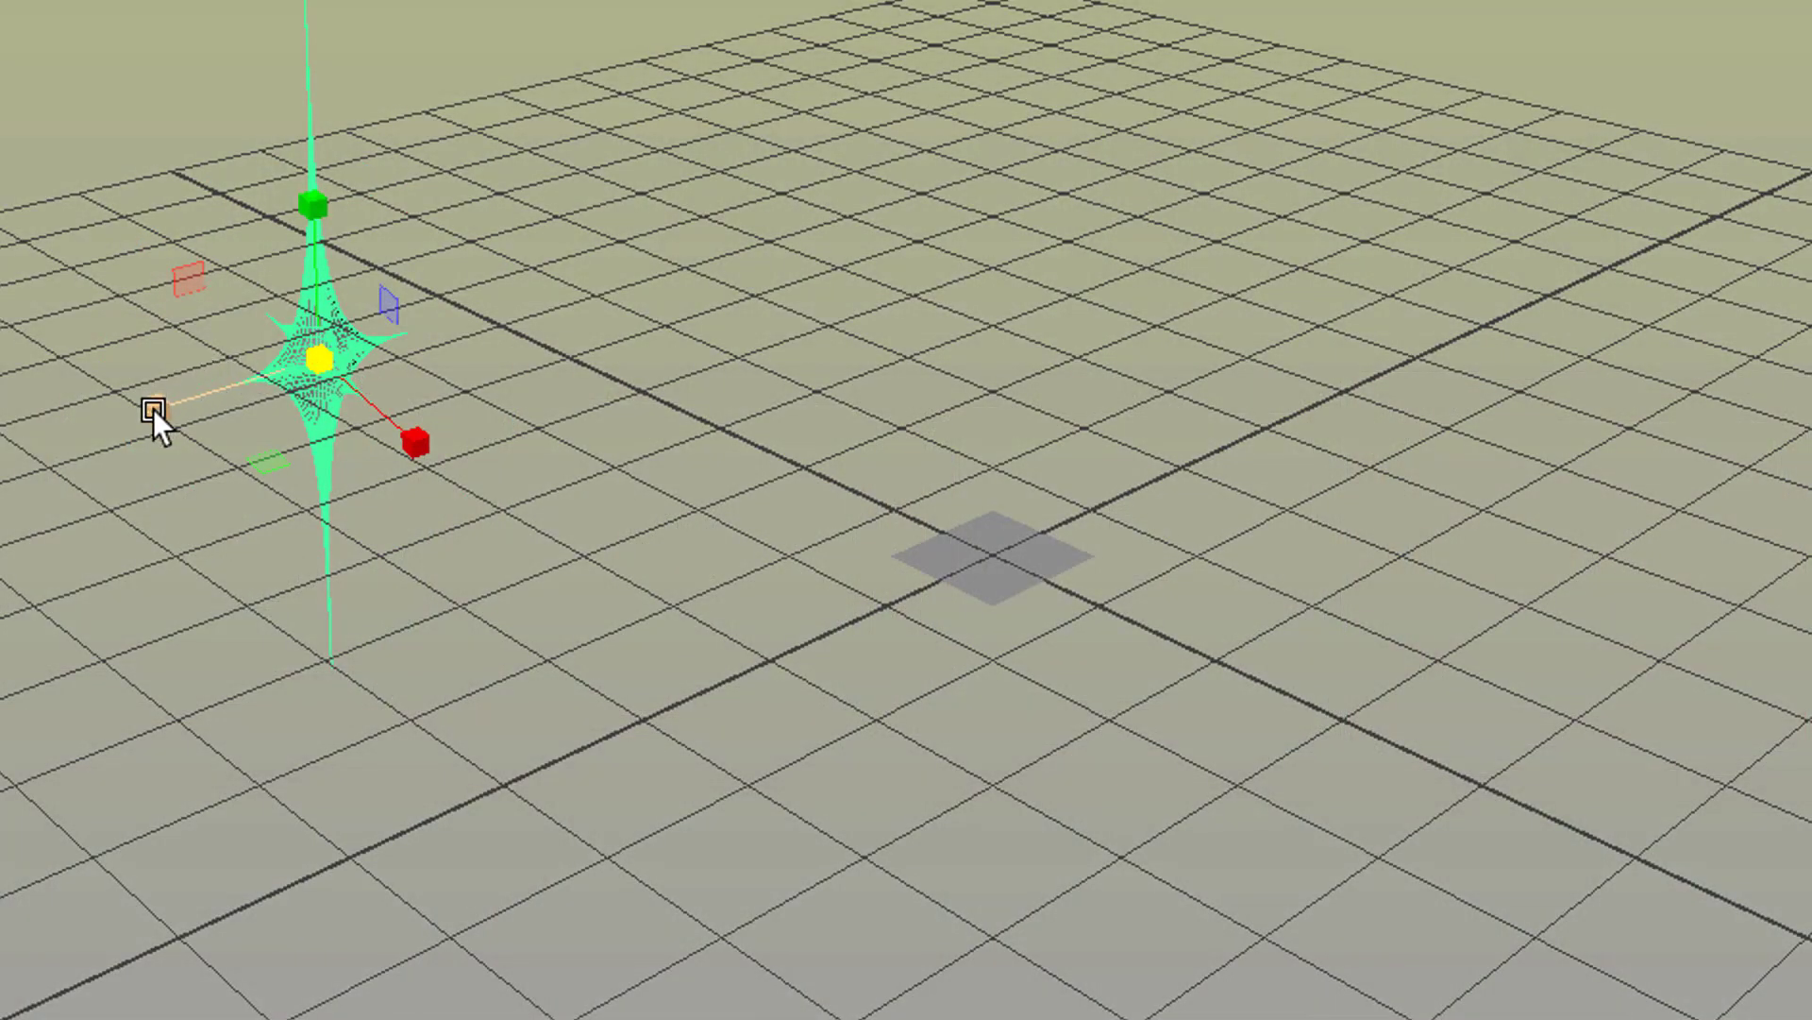
drag(153, 410, 155, 408)
drag(0, 457, 134, 415)
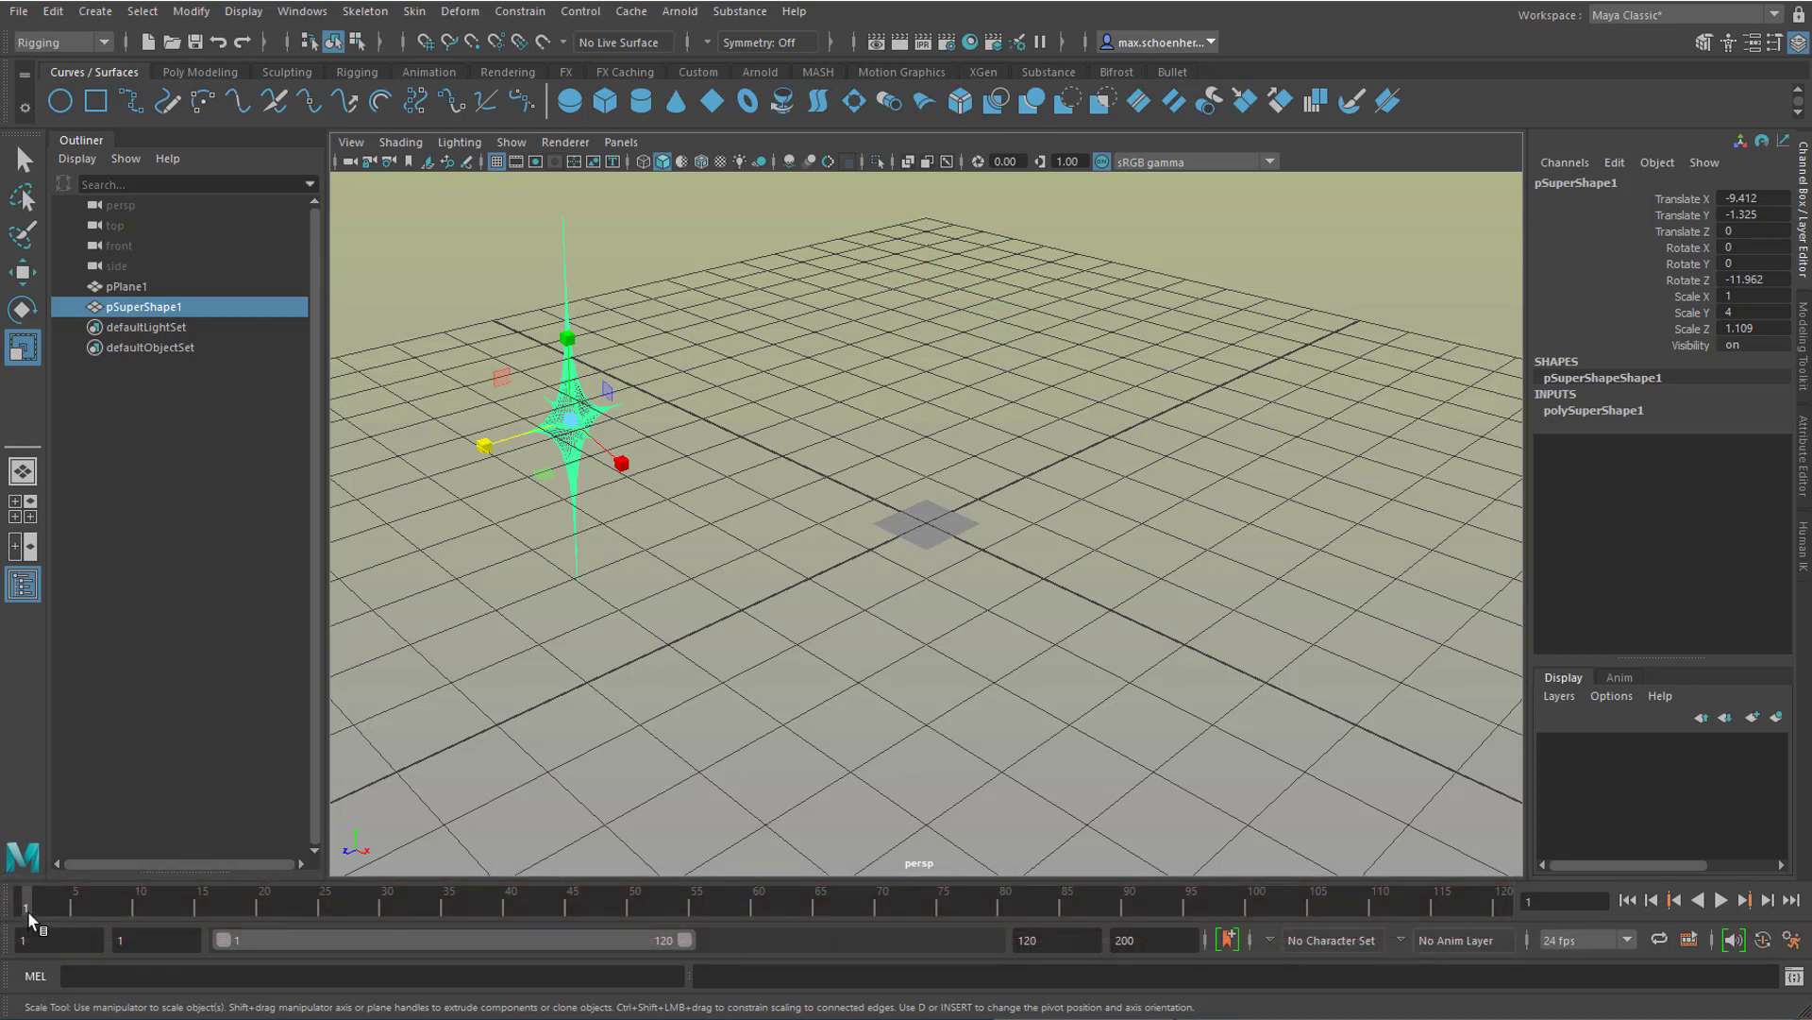
Step: Play the timeline briefly, return to frame 1 and set a key on all of the super shape's transform channels
key(alt+v)
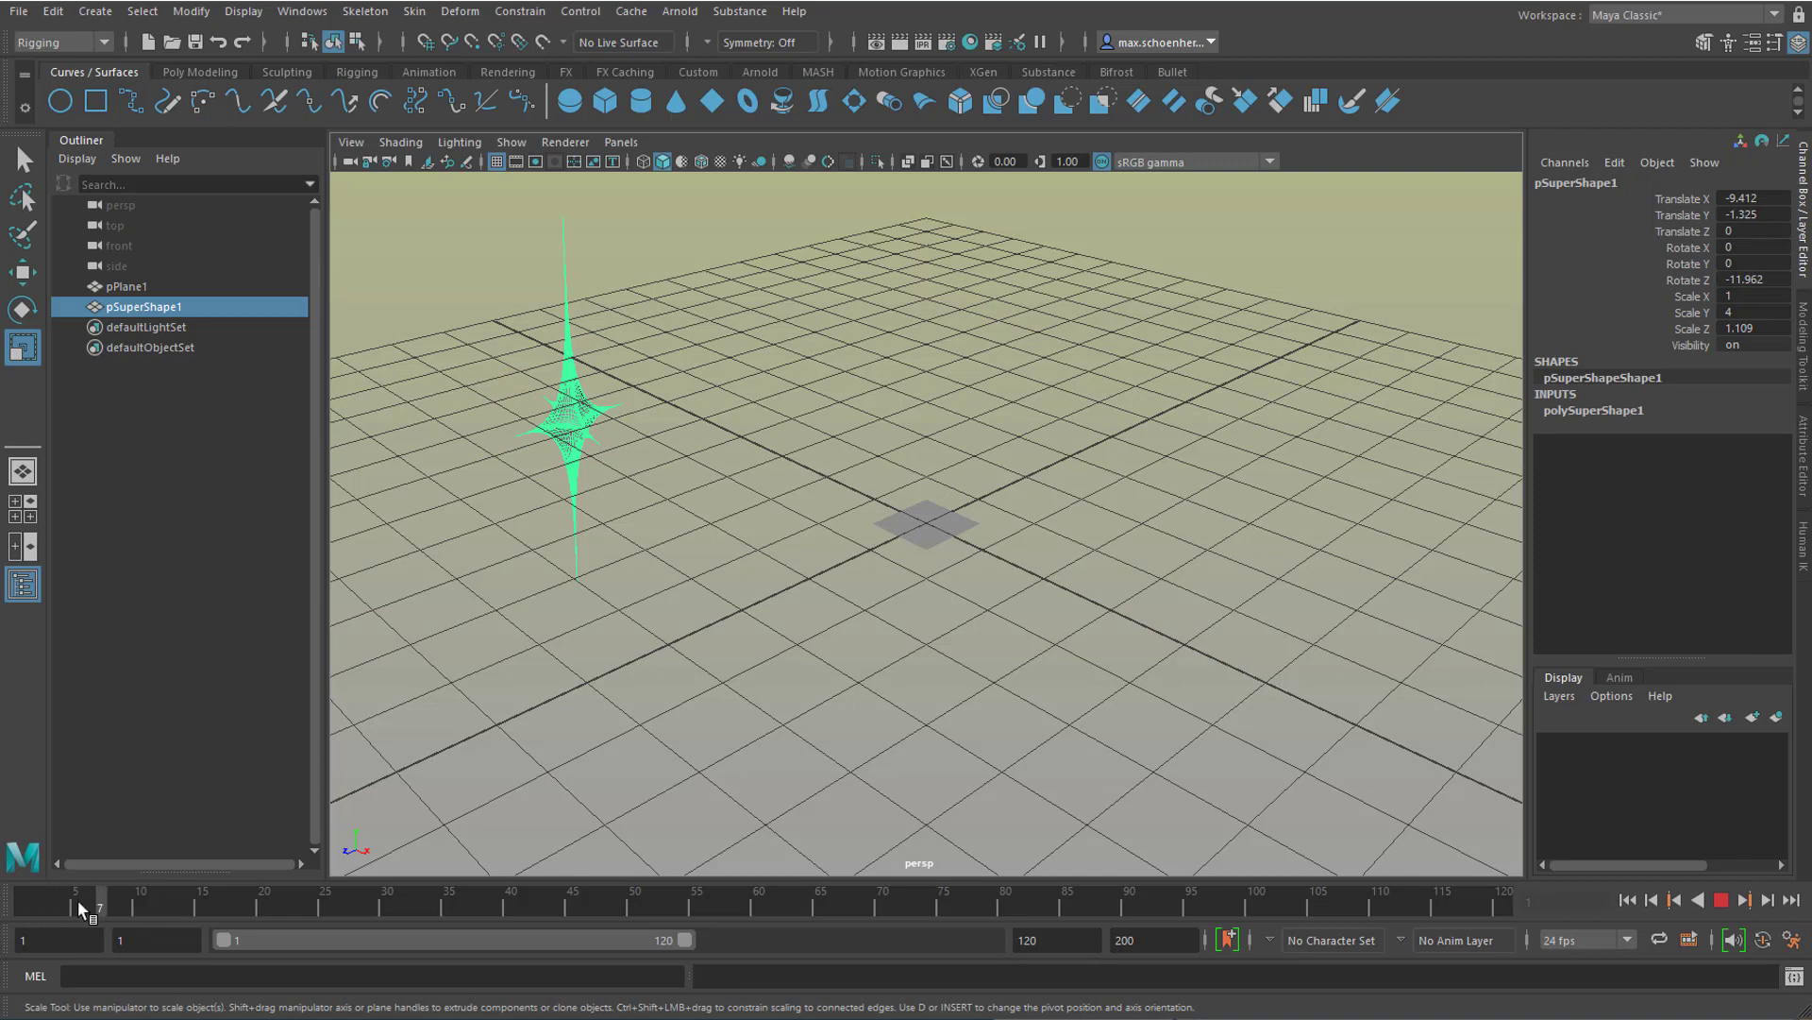
drag(79, 903, 27, 913)
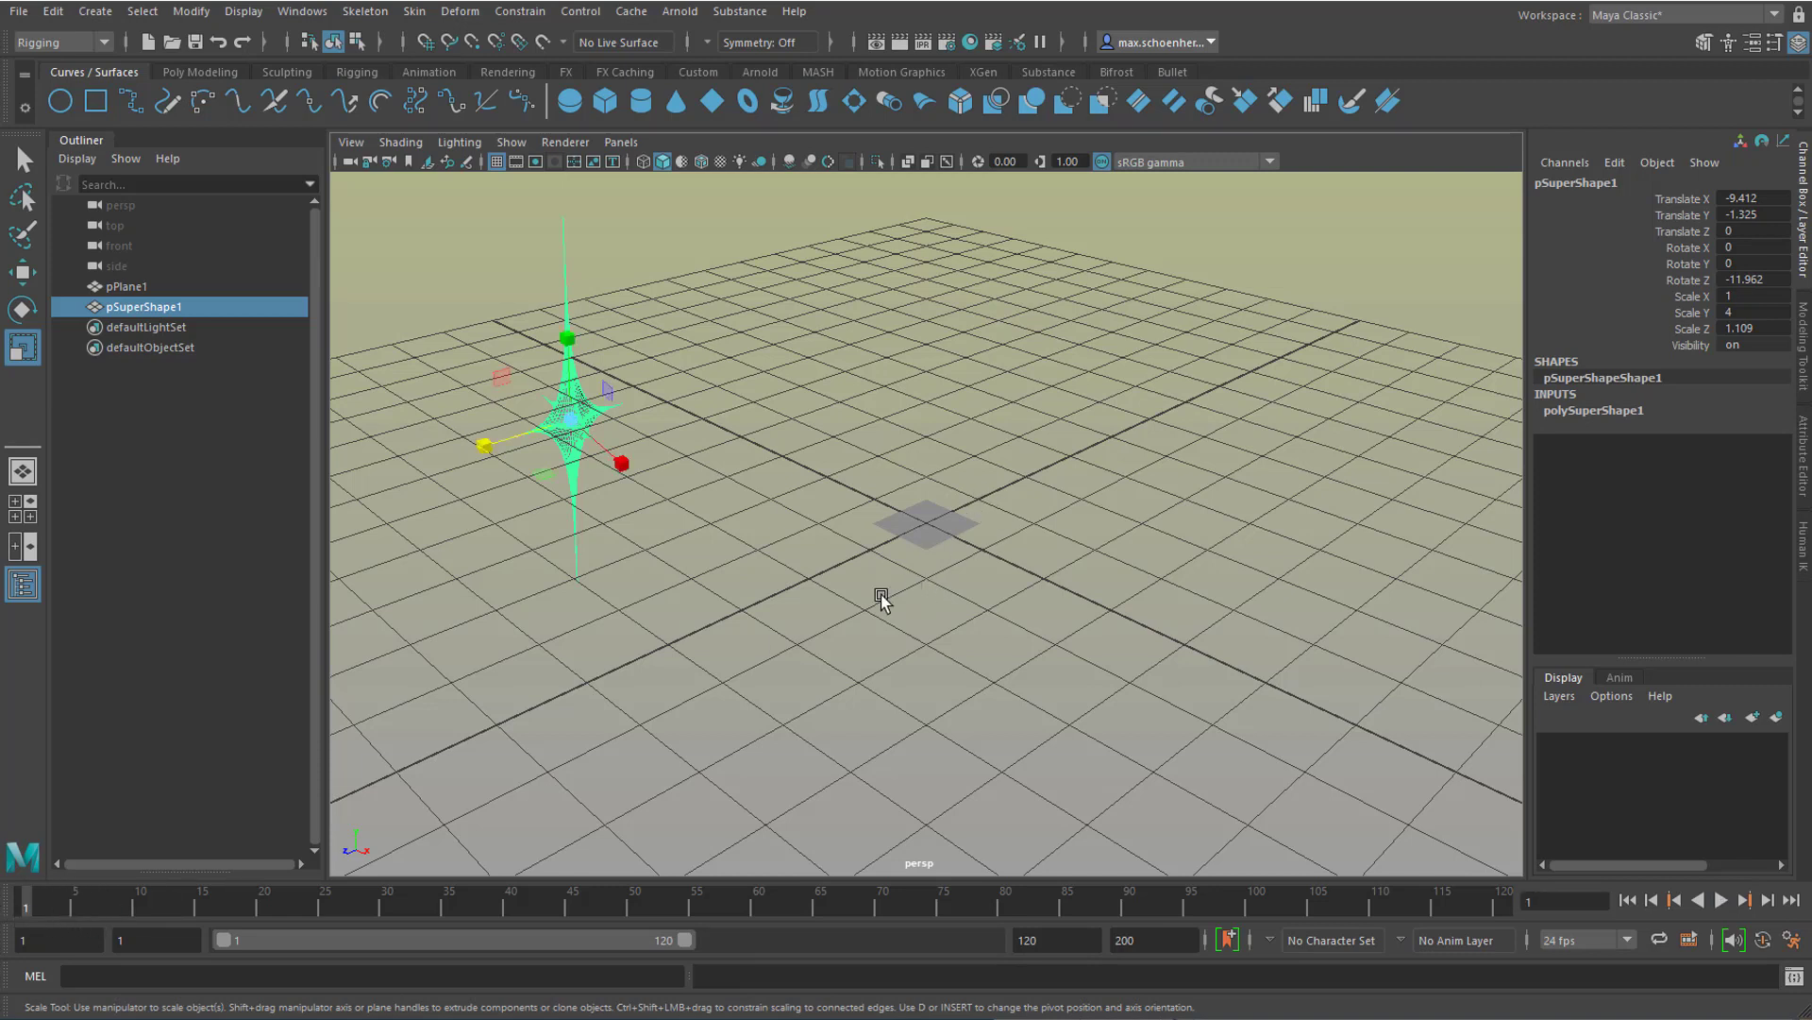
key(s)
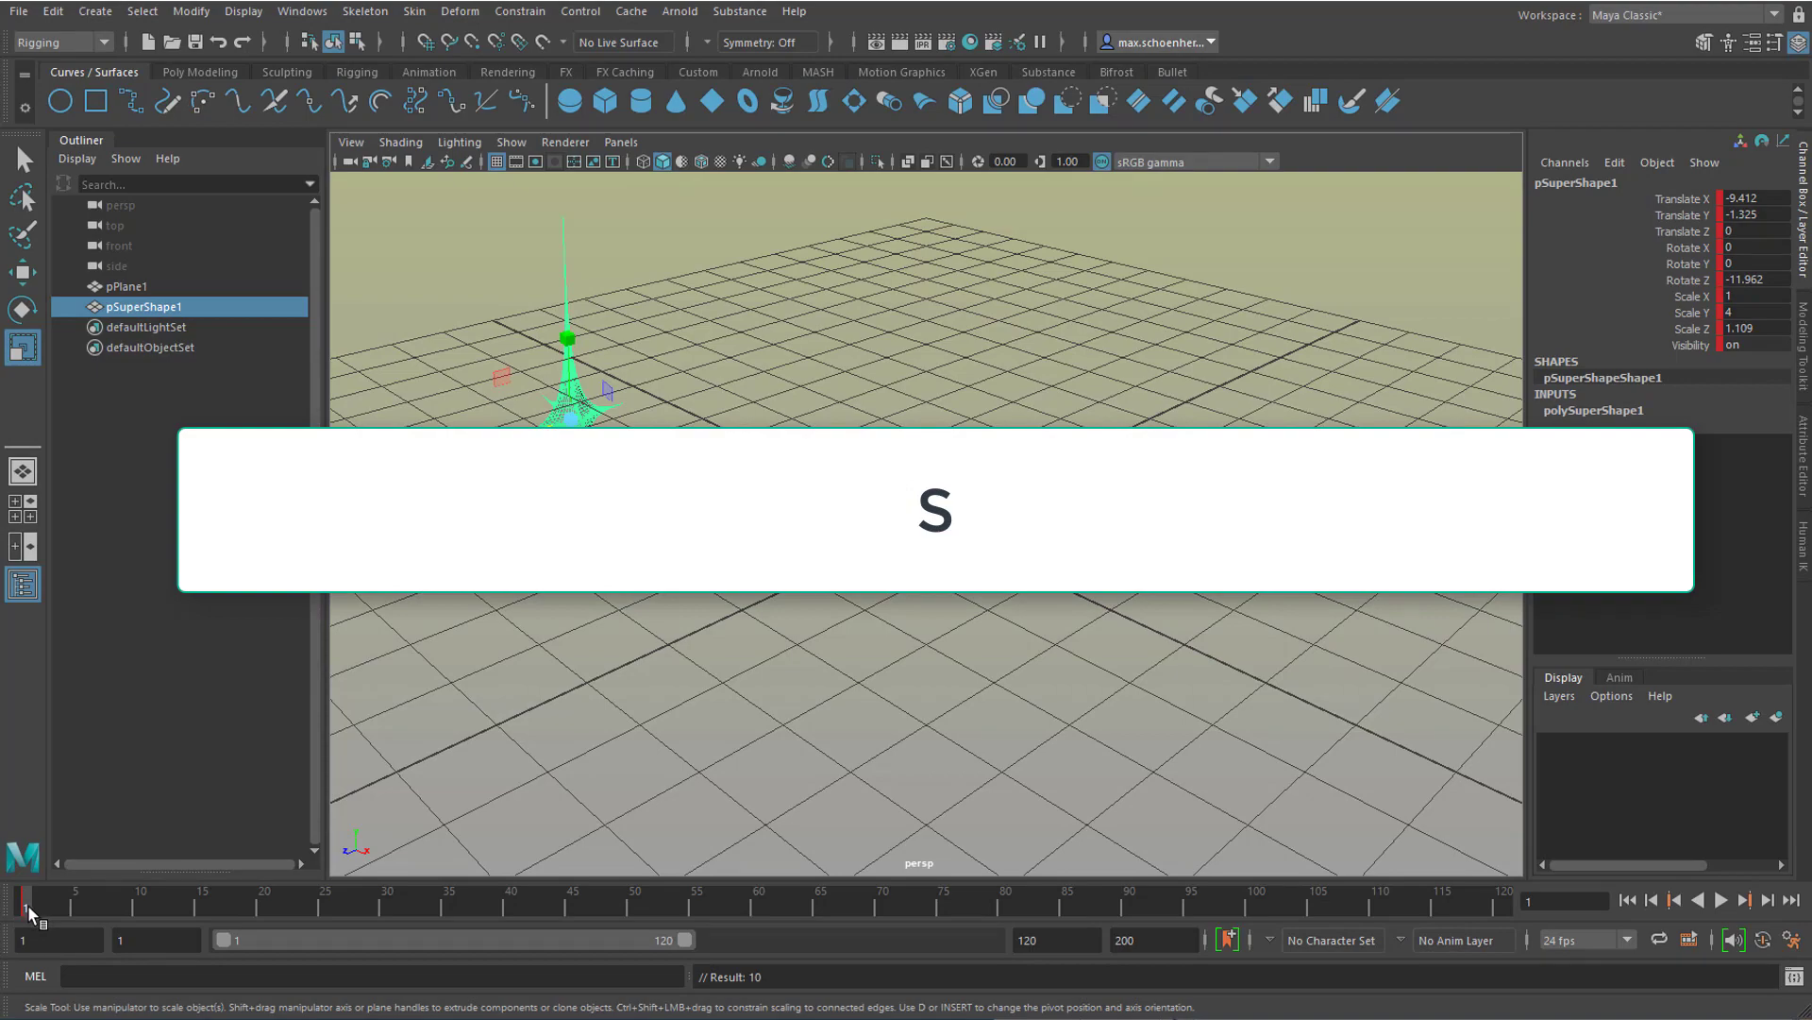
Step: At frame 70, stretch the super shape along its X axis to a scale of about 4.651
drag(36, 904, 883, 925)
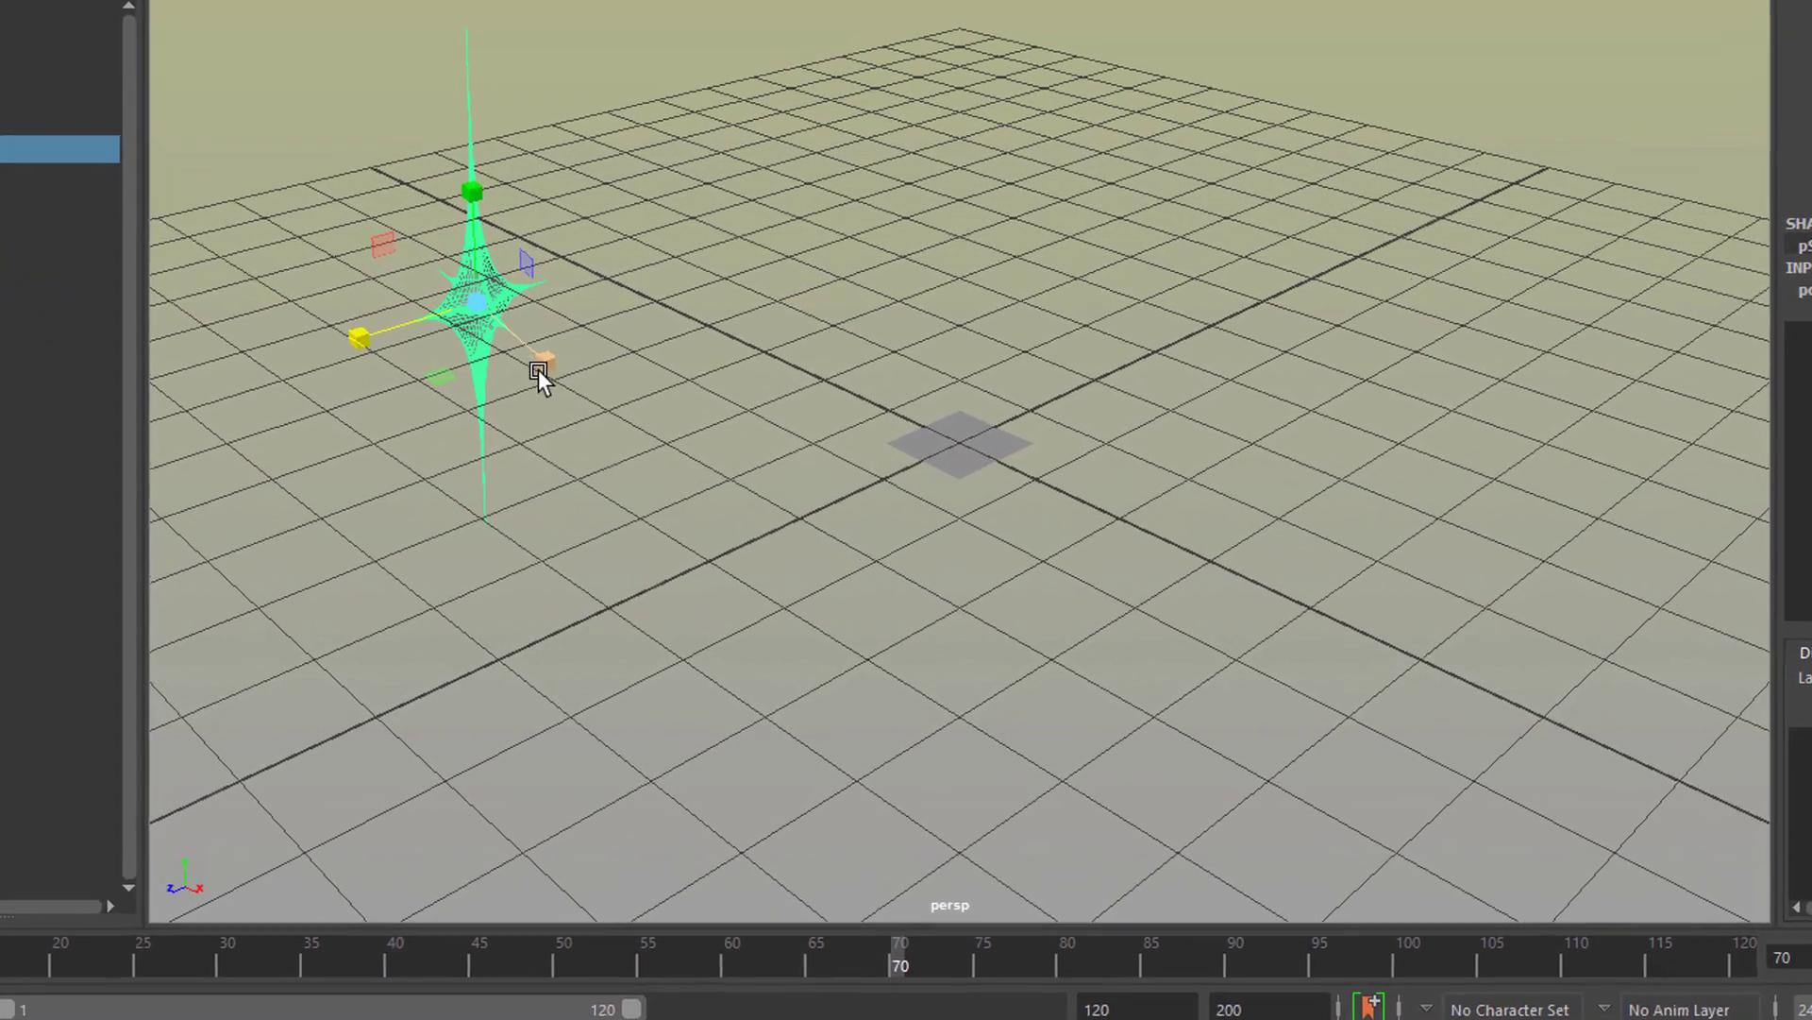
drag(538, 370, 944, 528)
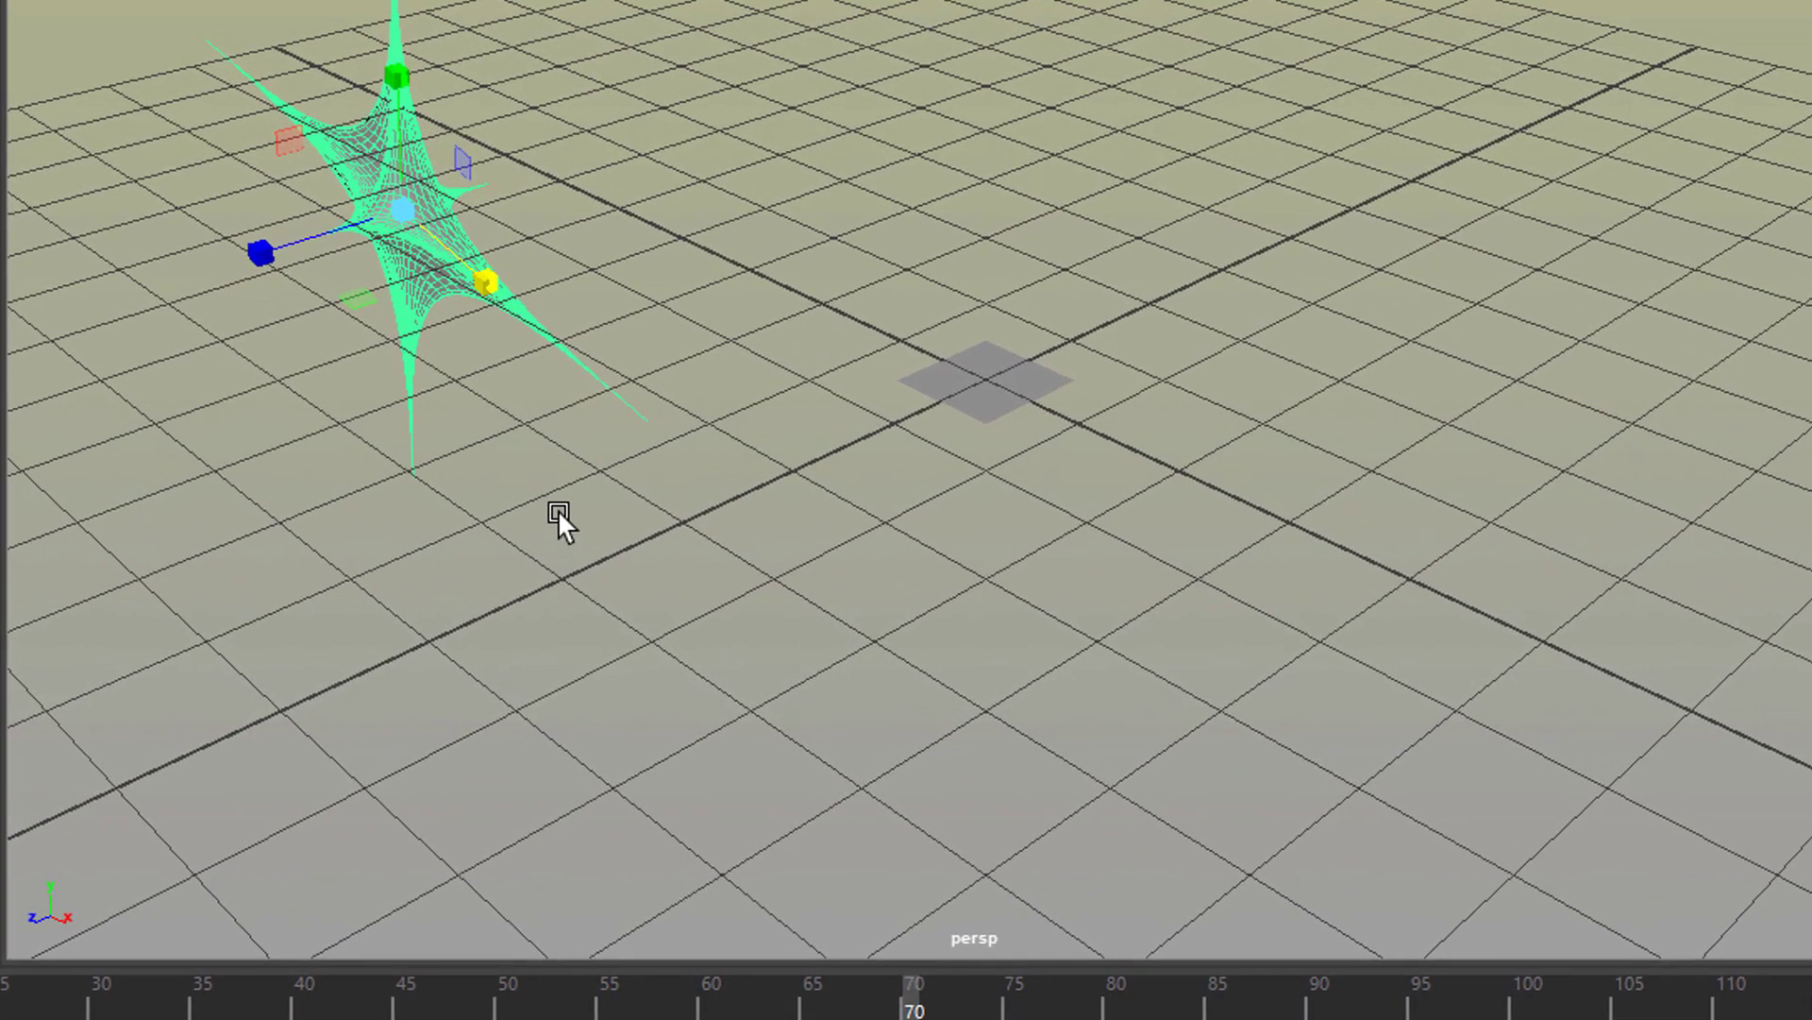
Step: Move the super shape to about -0.846 in X and 2.457 in Y, and key it at frame 70
key(w)
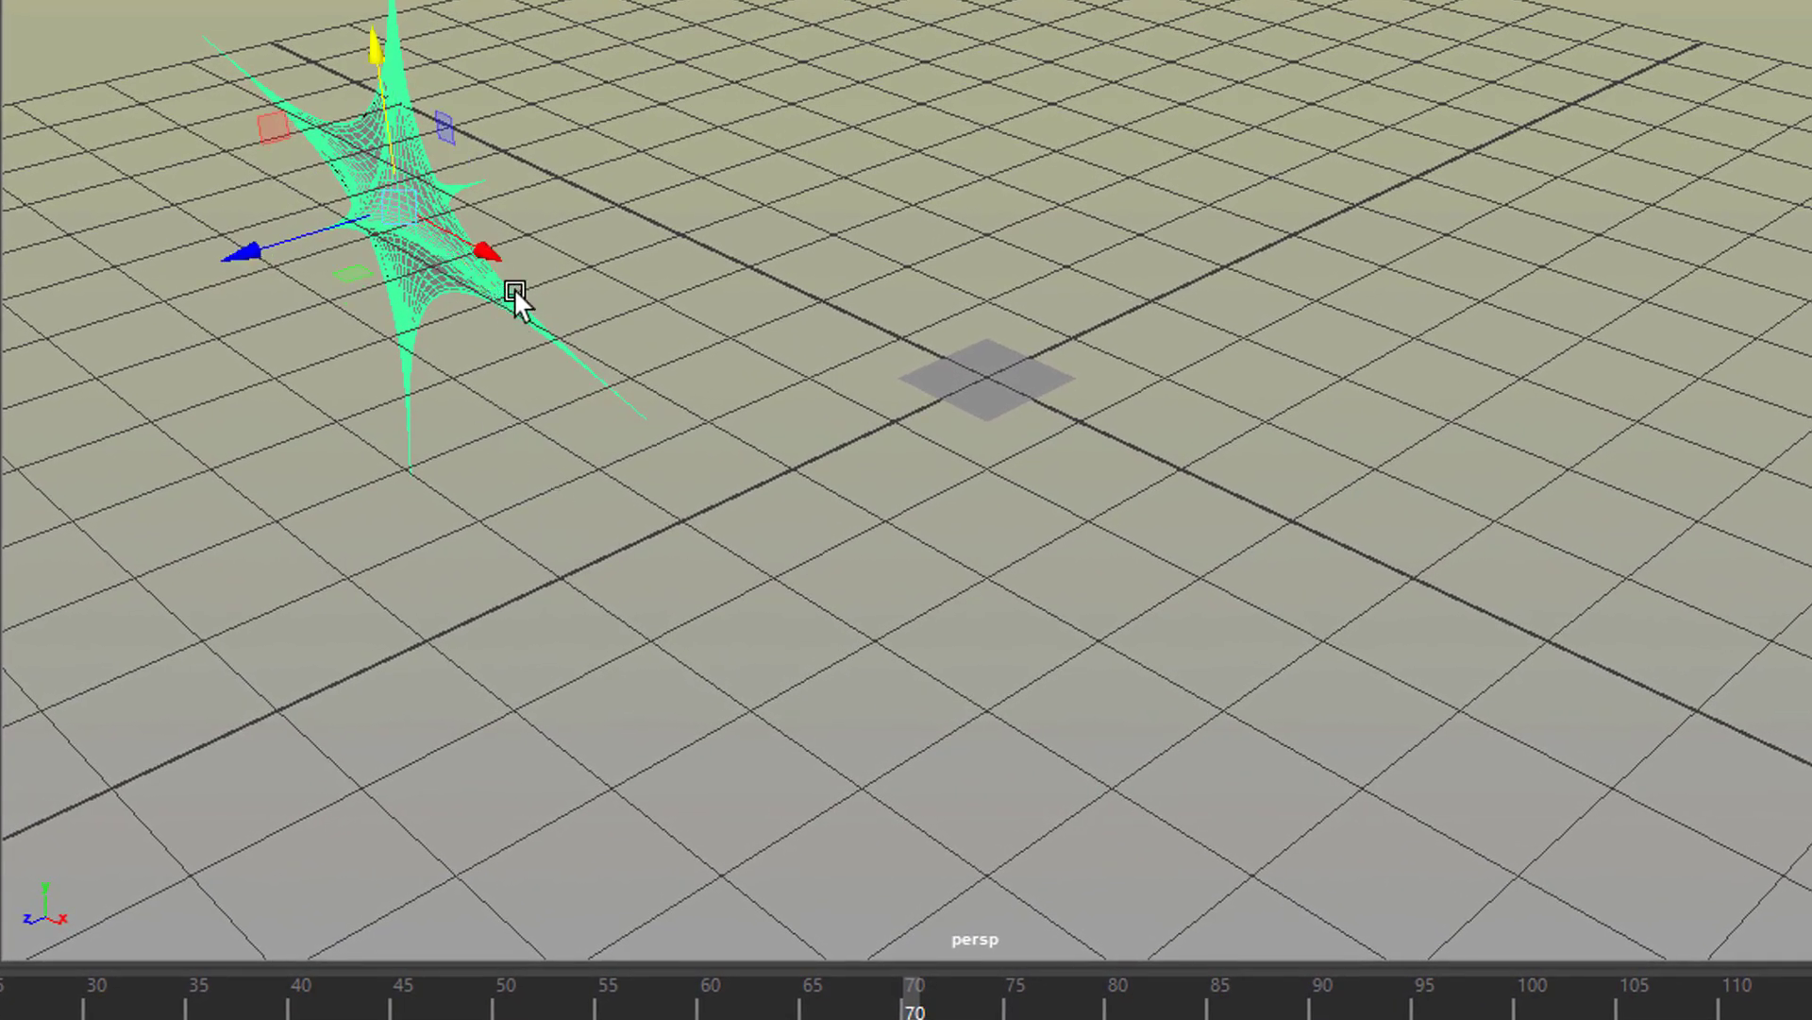
drag(491, 252, 1012, 468)
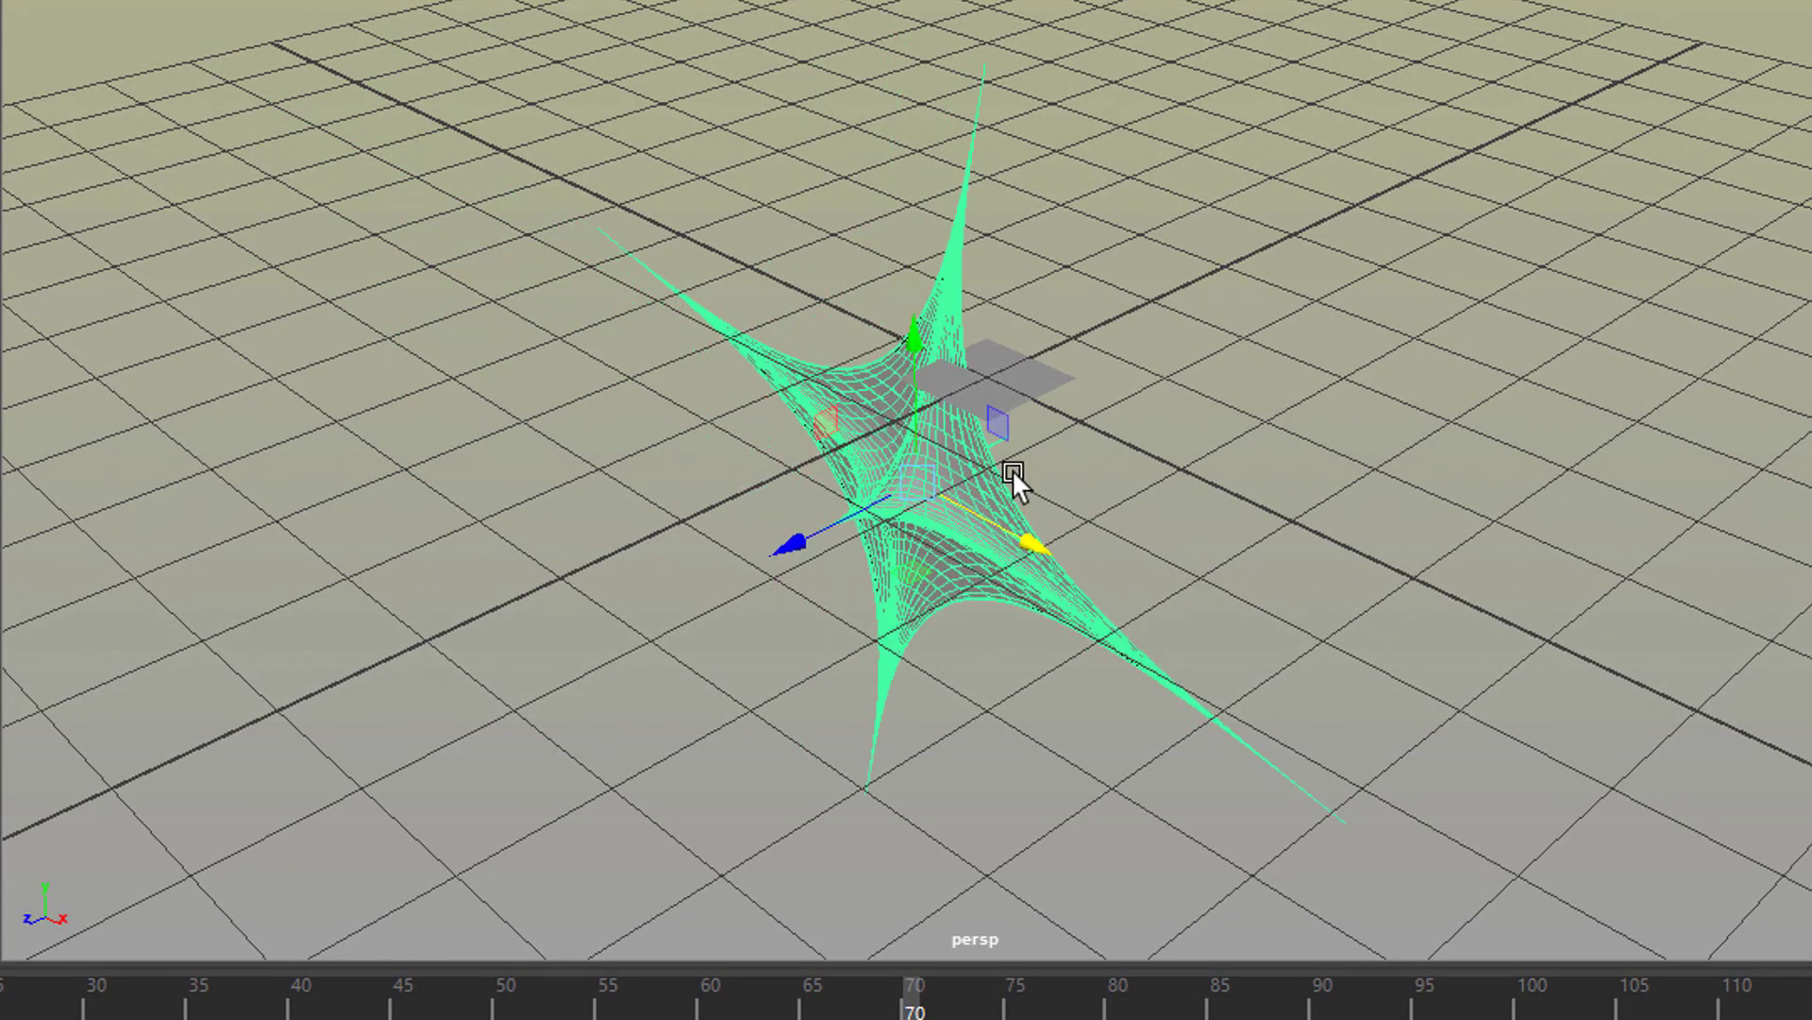
drag(923, 344, 953, 5)
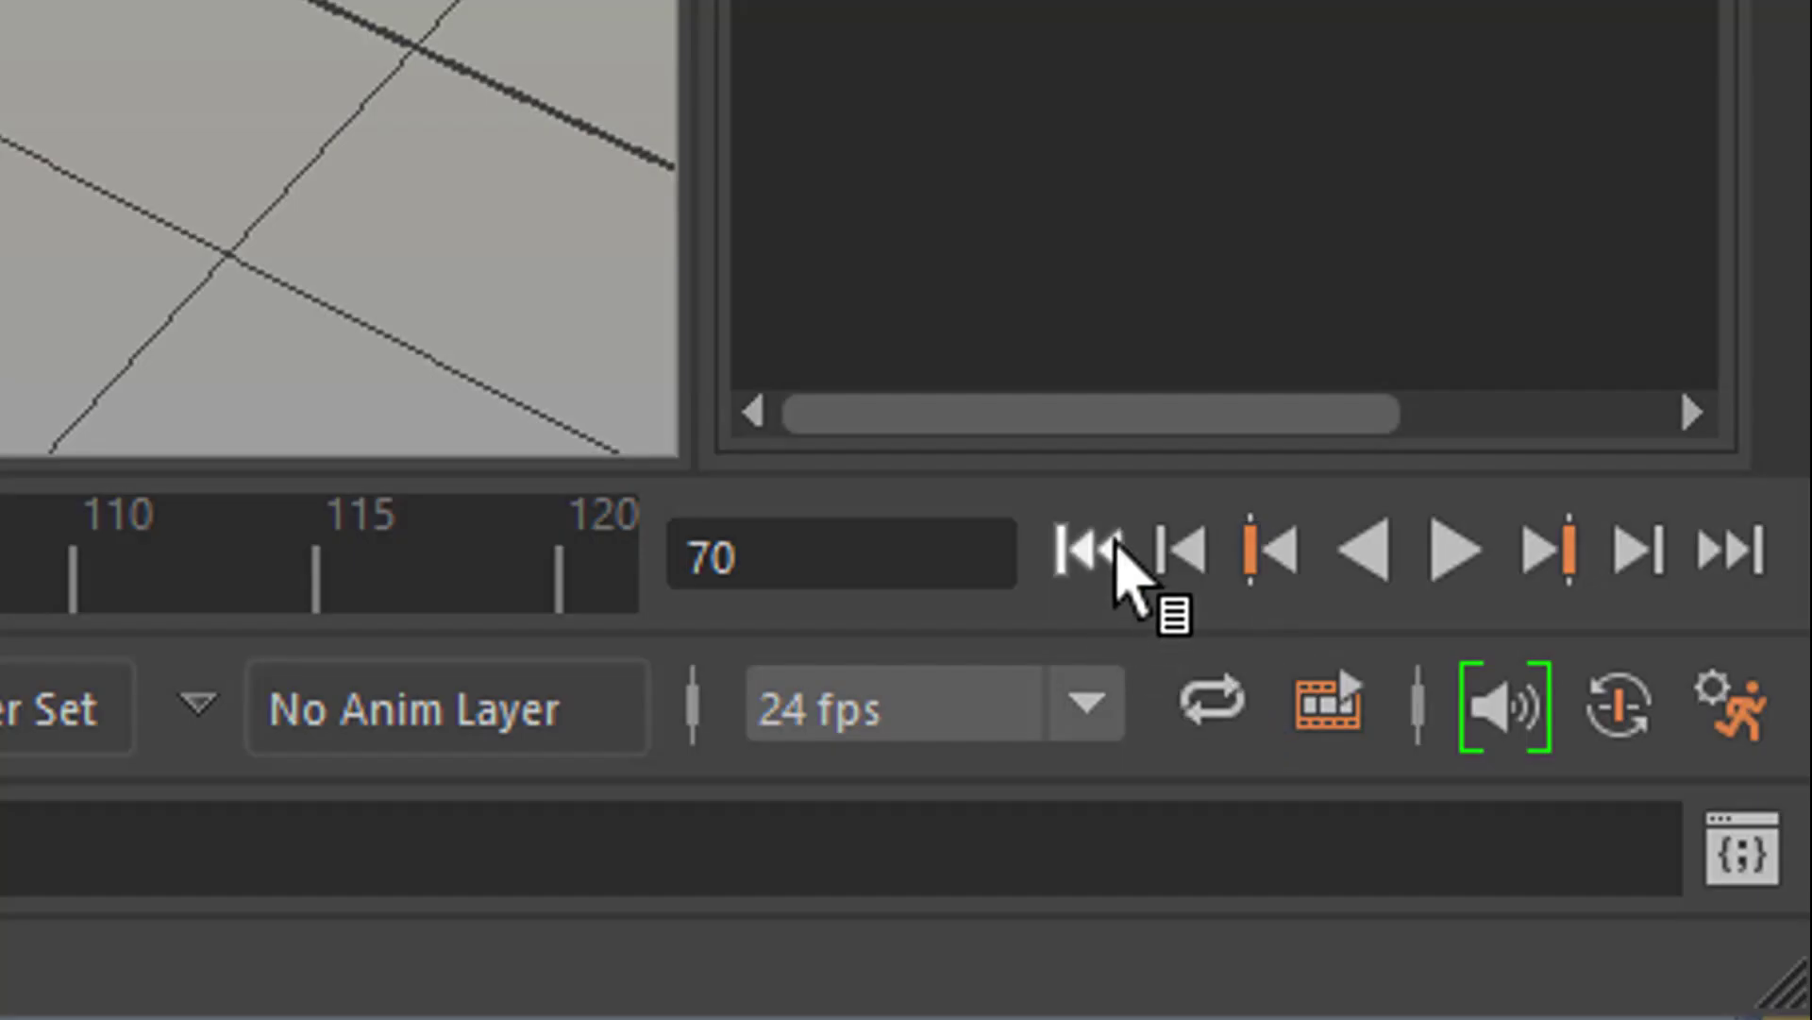
Step: Rewind to the first frame, play the super shape's animation and stop the playback
click(1099, 562)
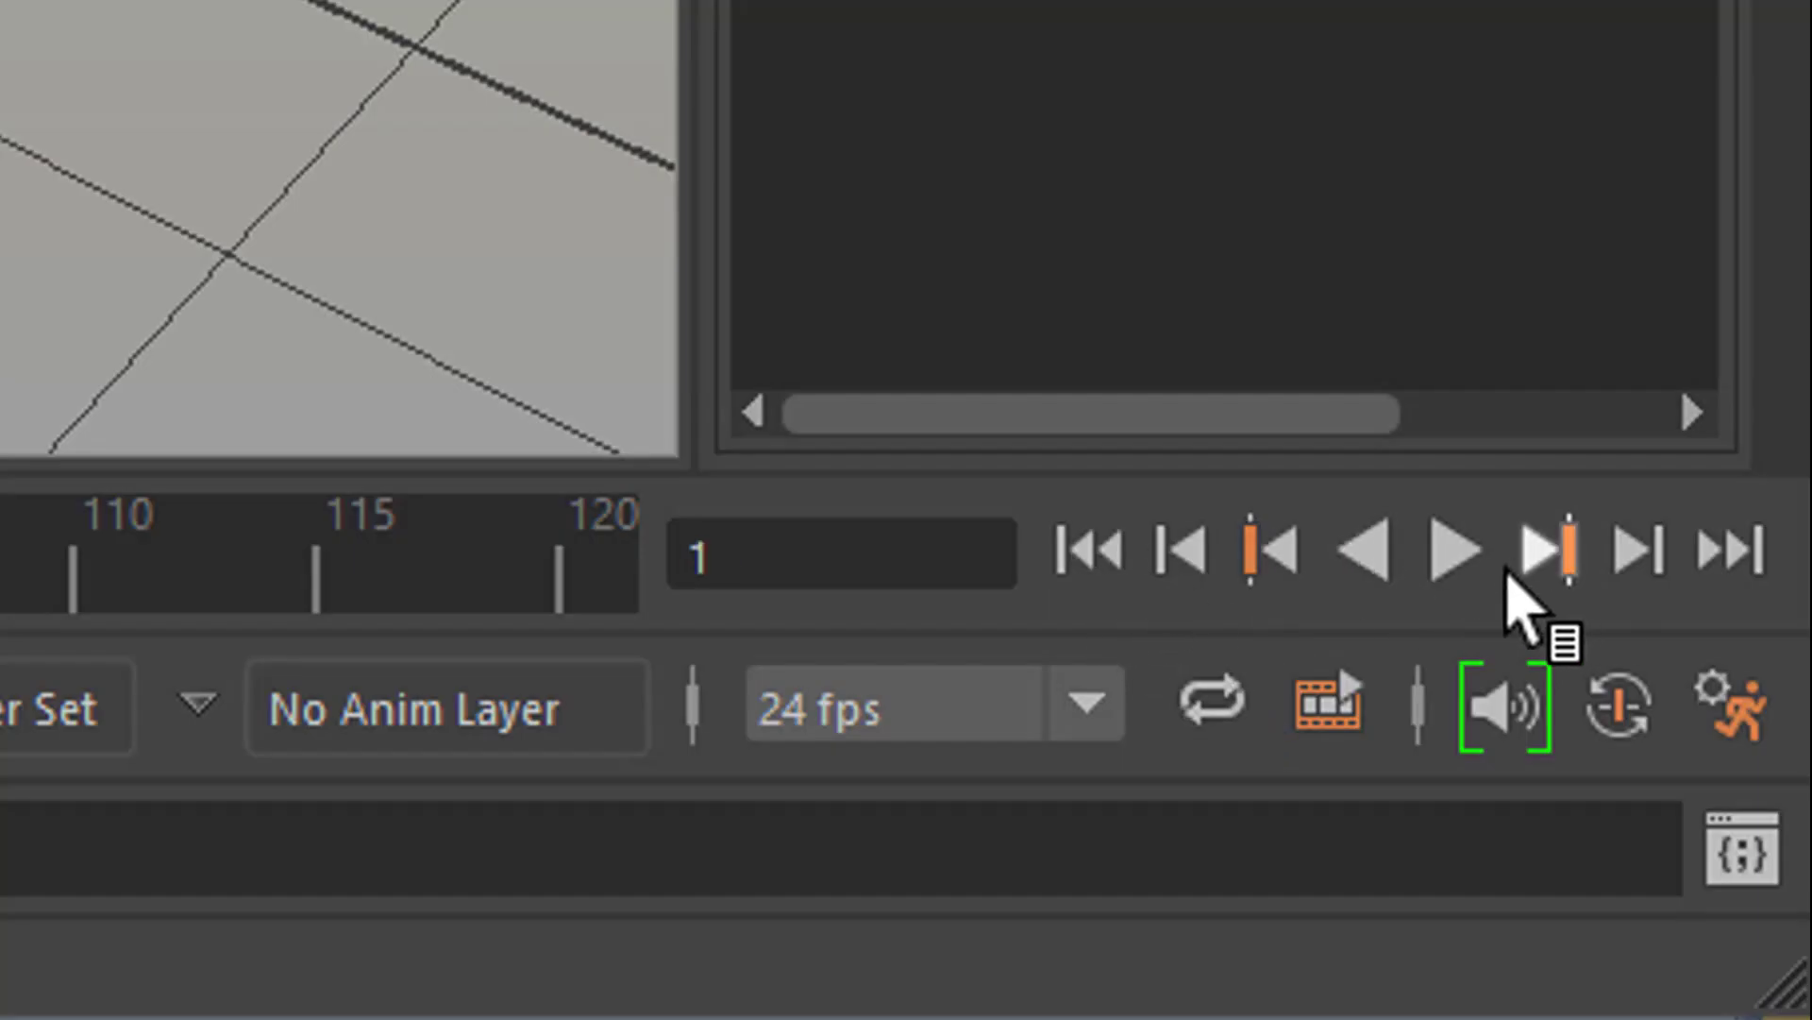
click(1454, 552)
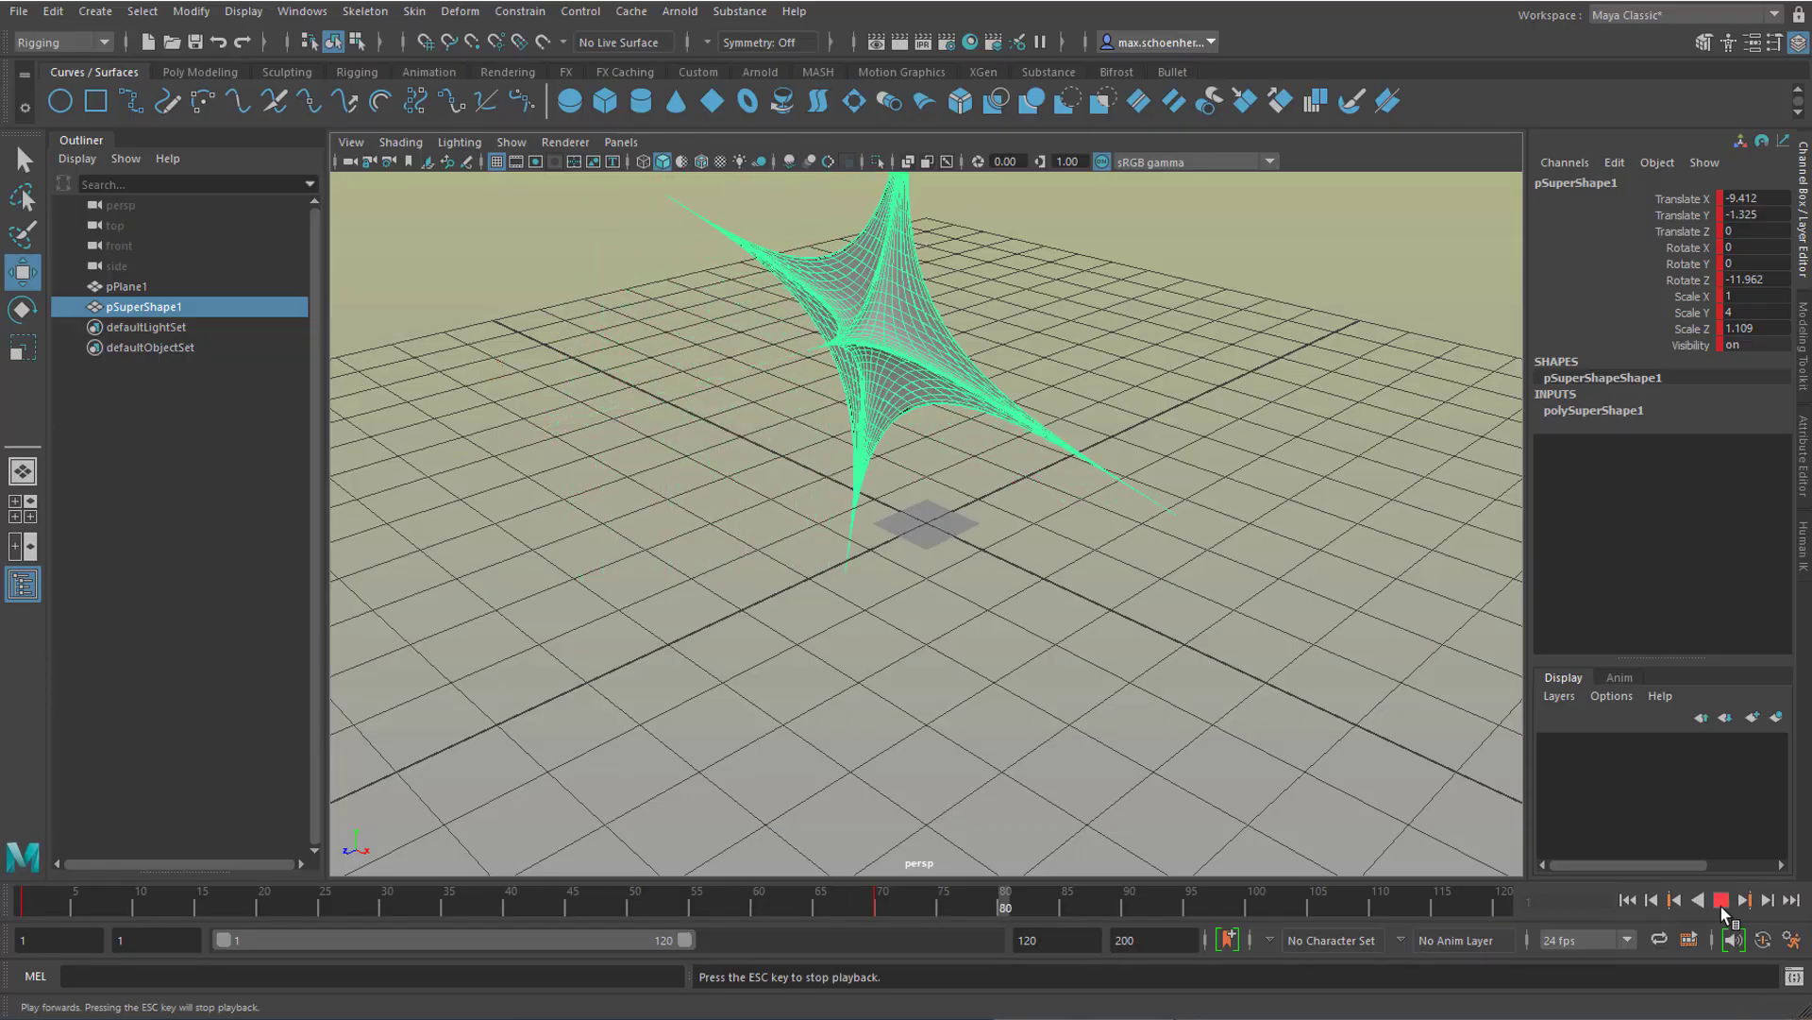
click(1722, 902)
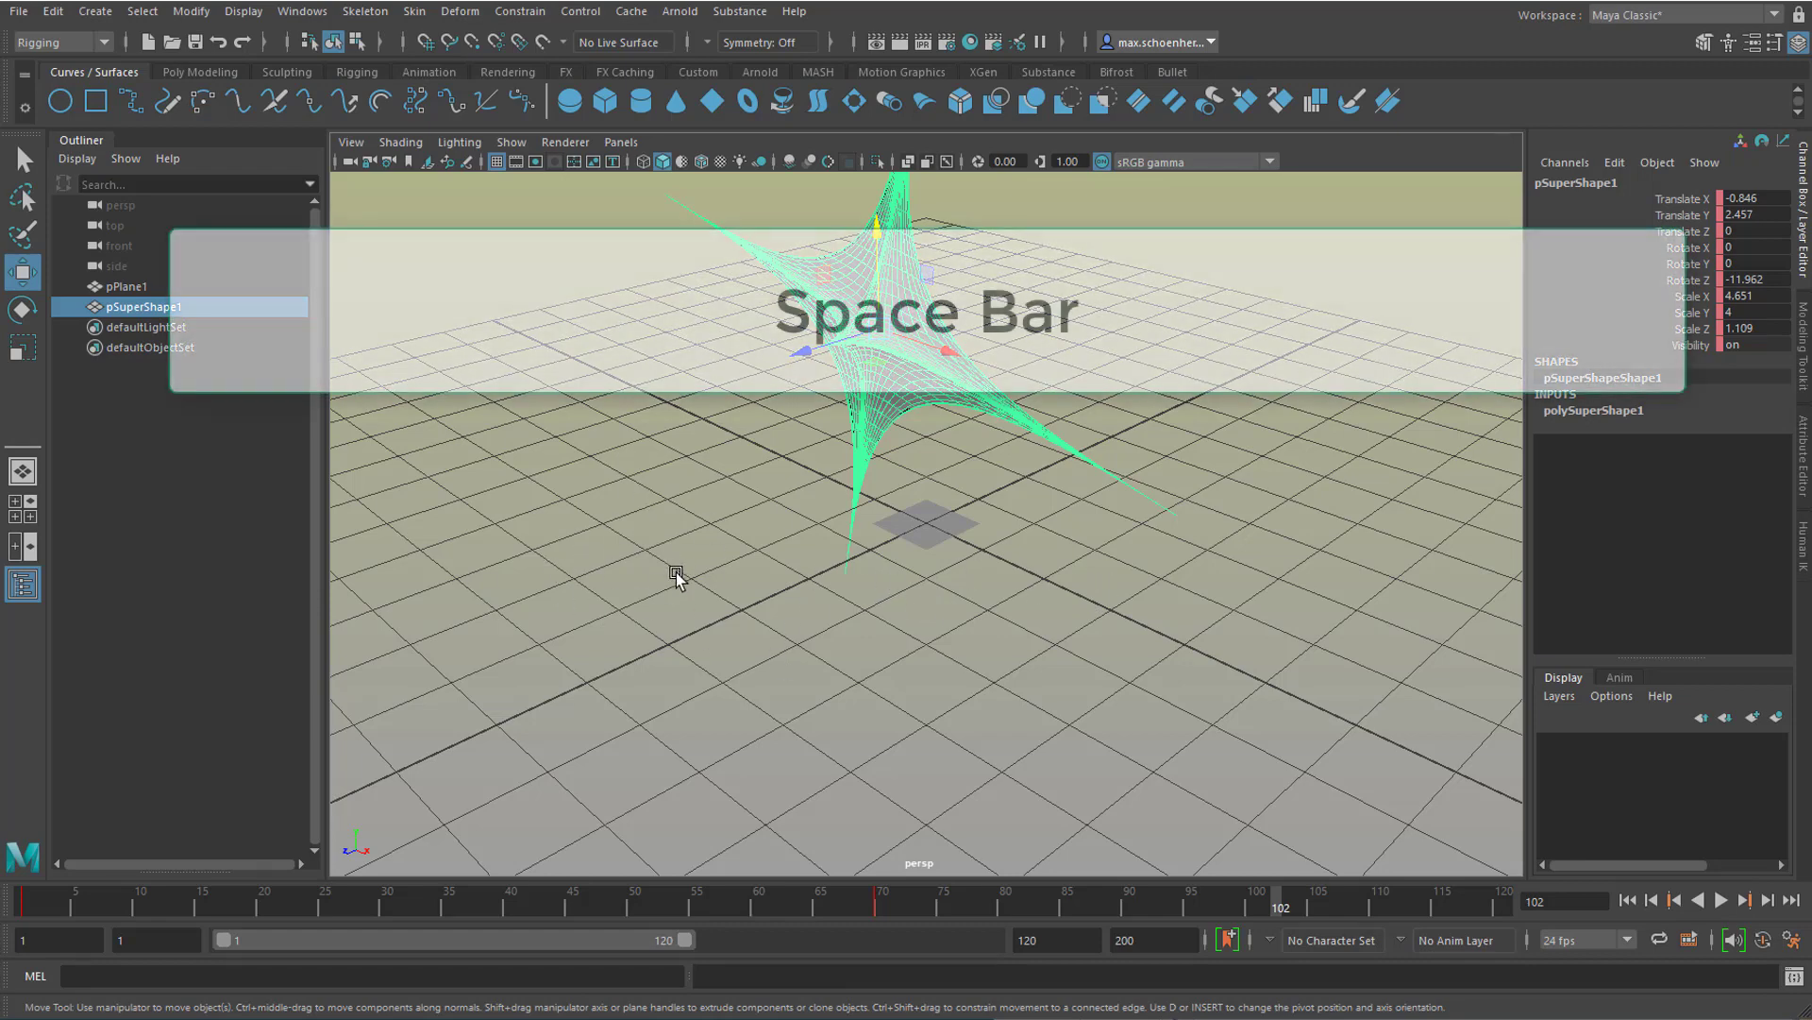
key(space)
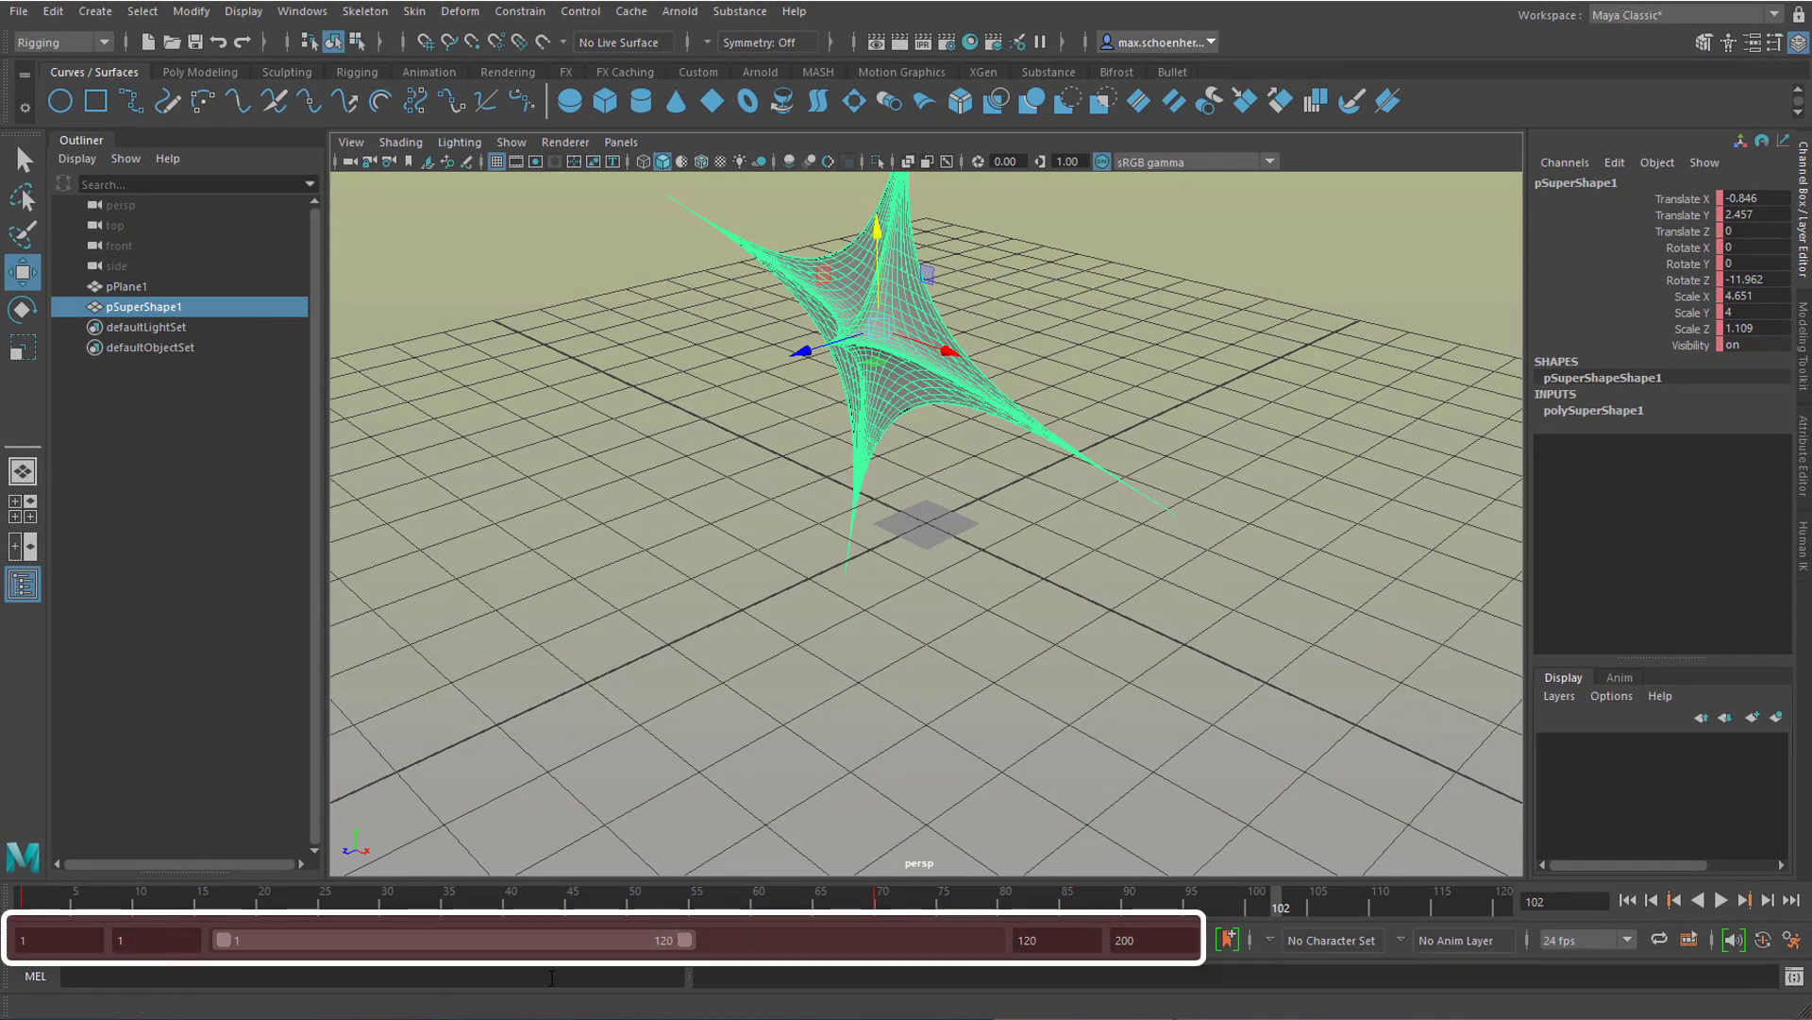
Step: Extend the end of the playback range to frame 190
drag(686, 941, 952, 941)
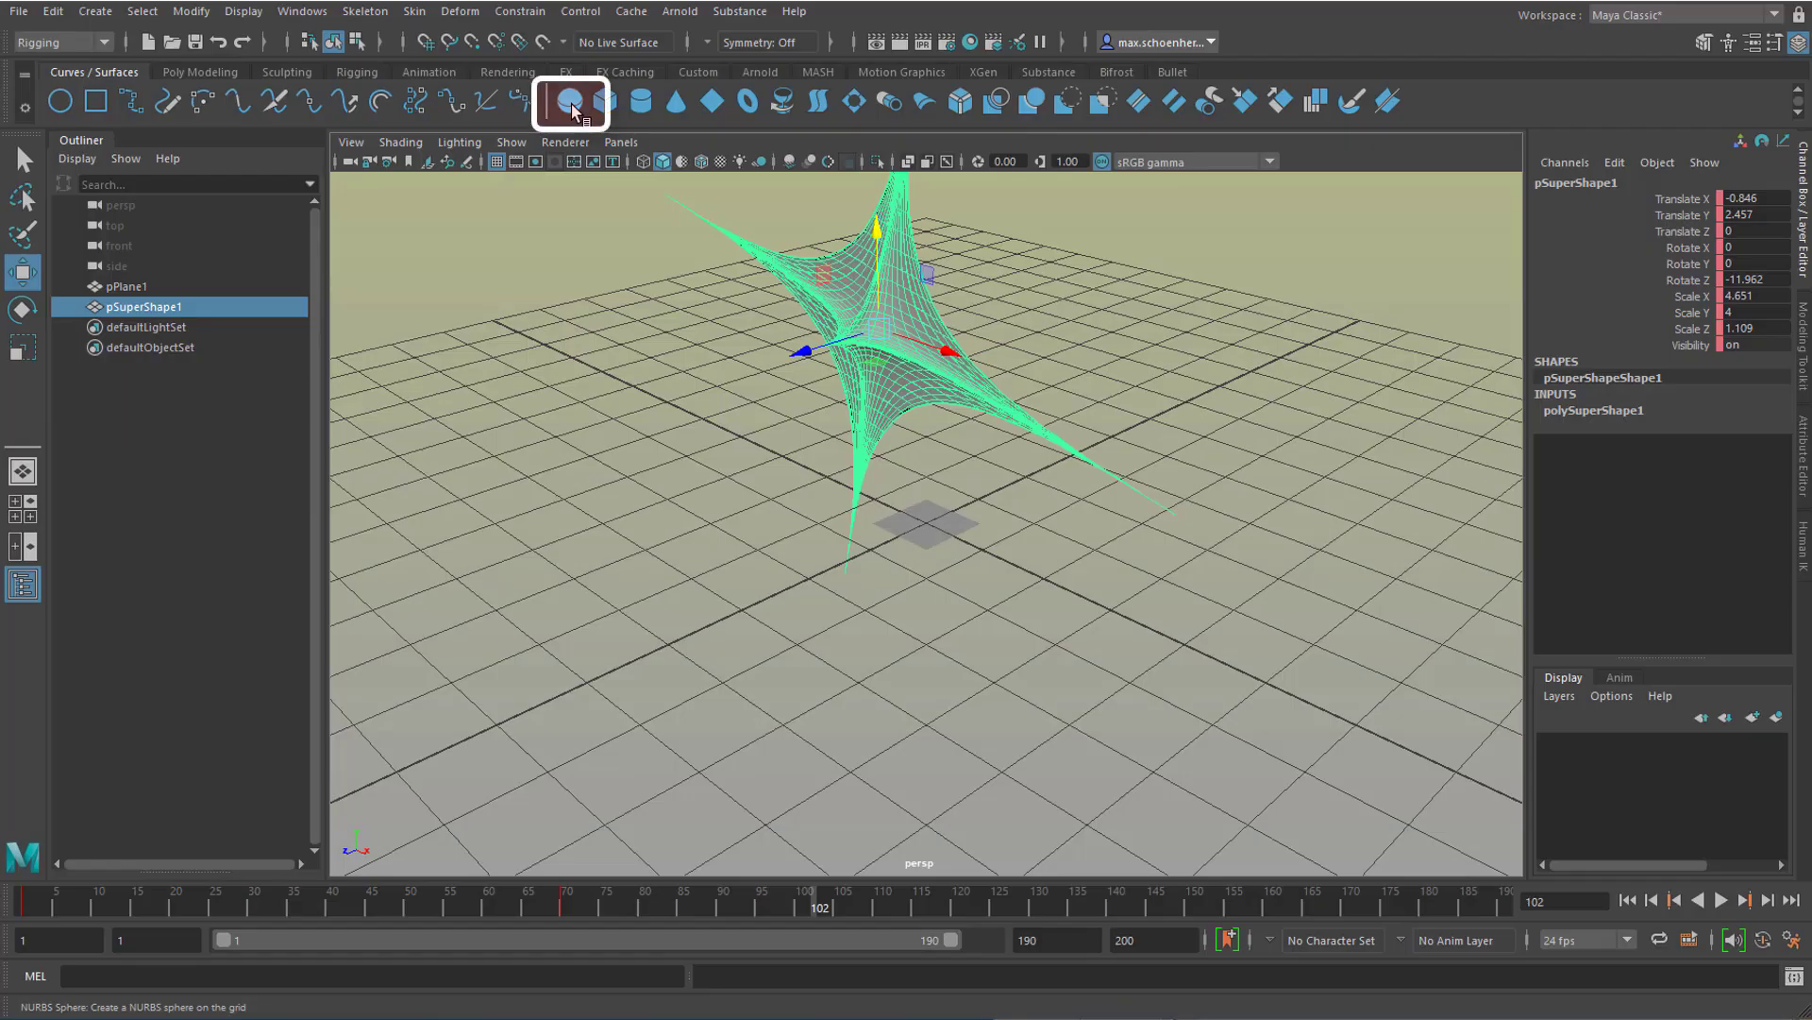
Step: Create a NURBS sphere at the grid origin and look through its object commands down to Assign New Material
click(571, 101)
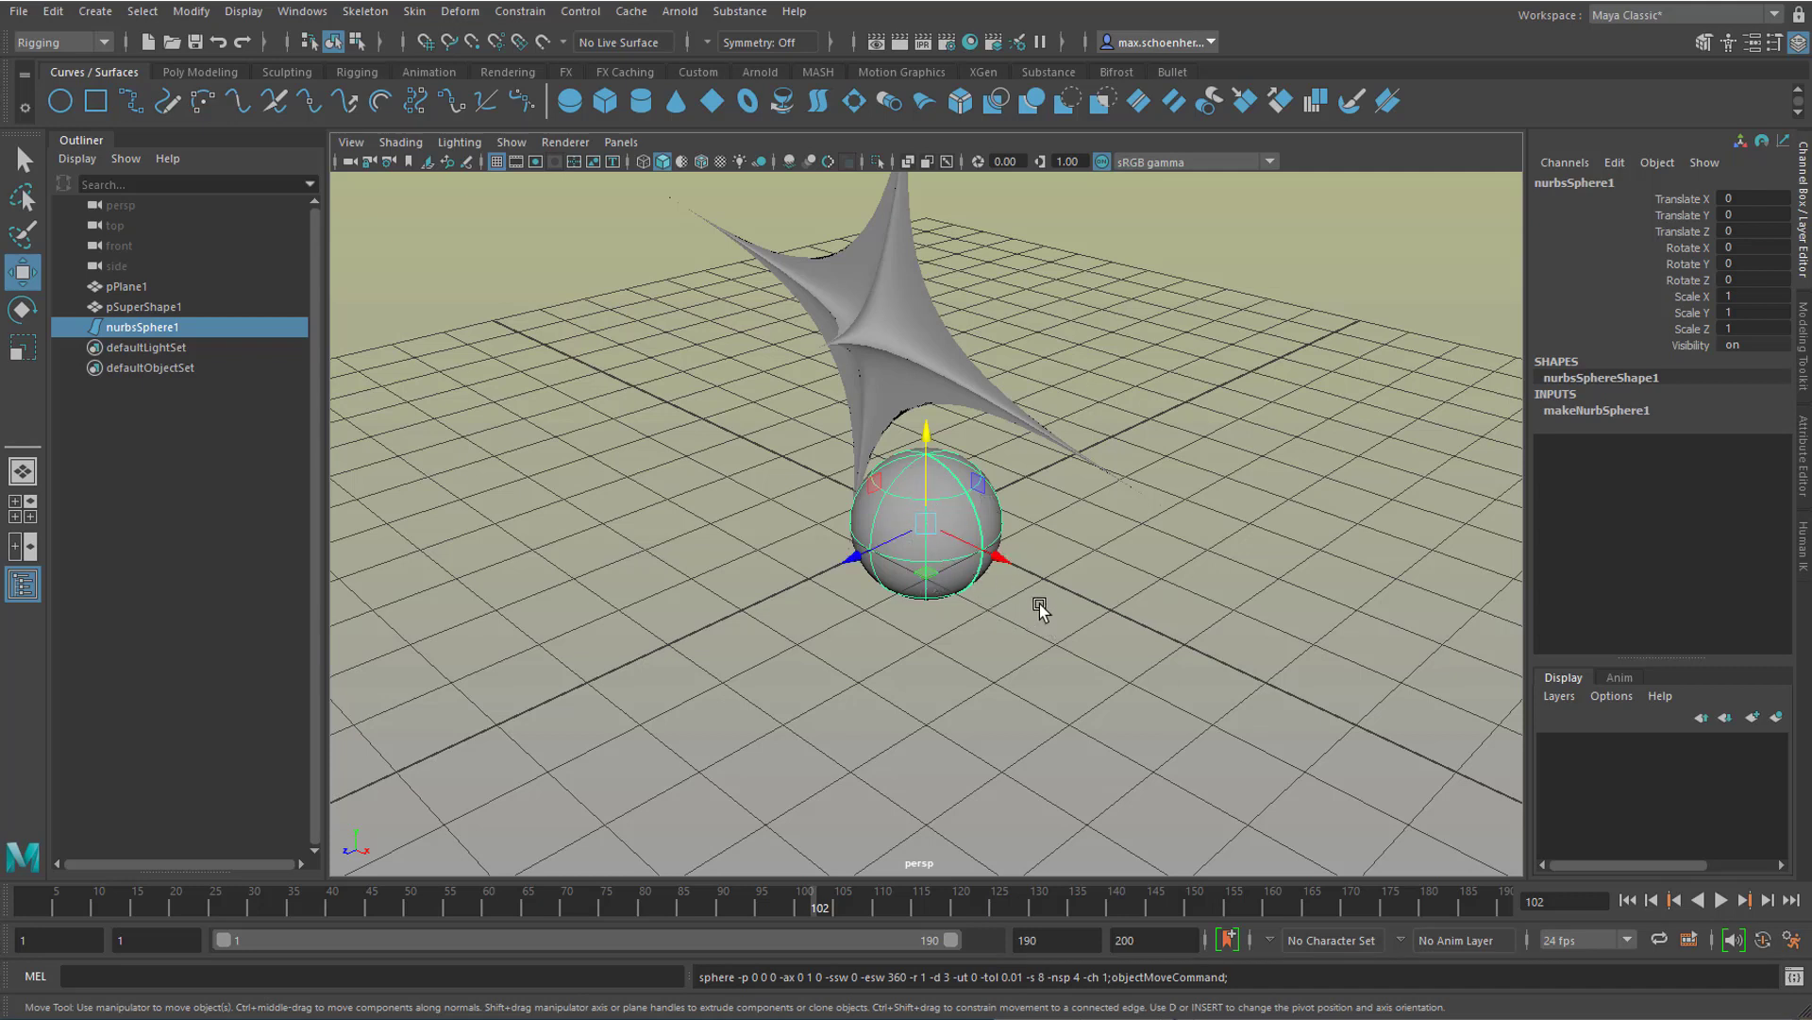
right_click(913, 481)
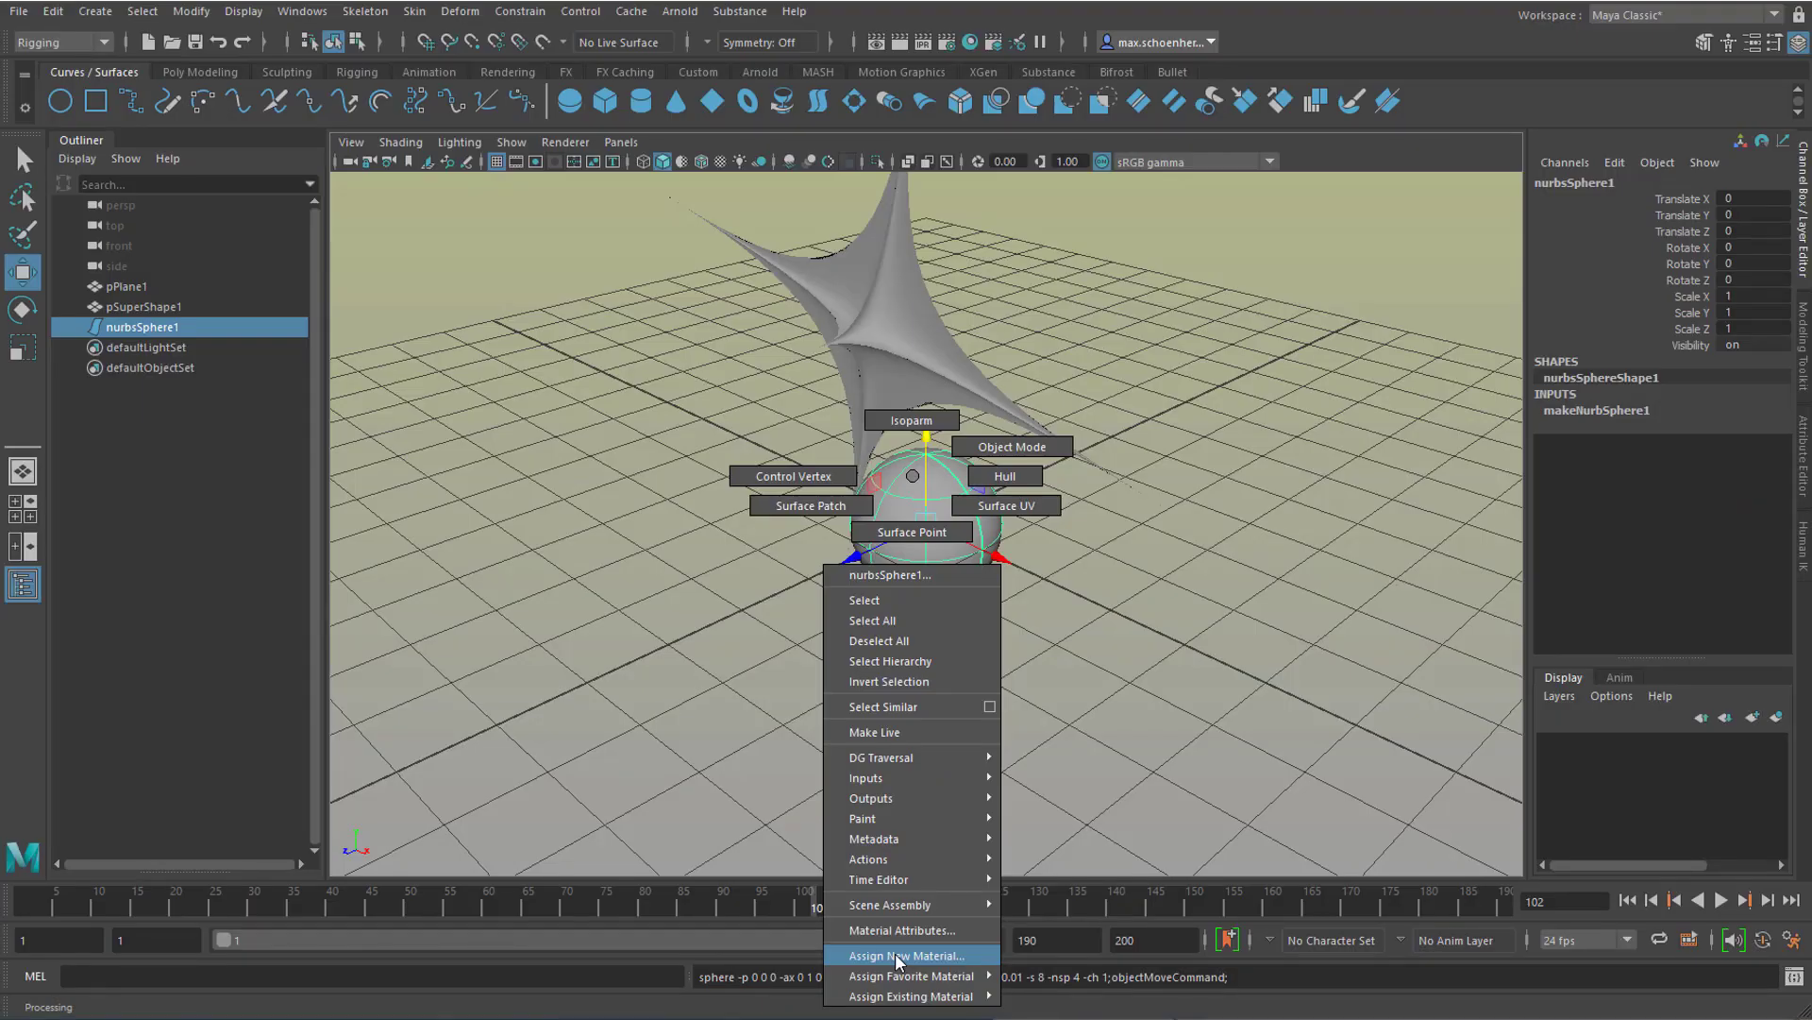
right_drag(895, 953, 620, 663)
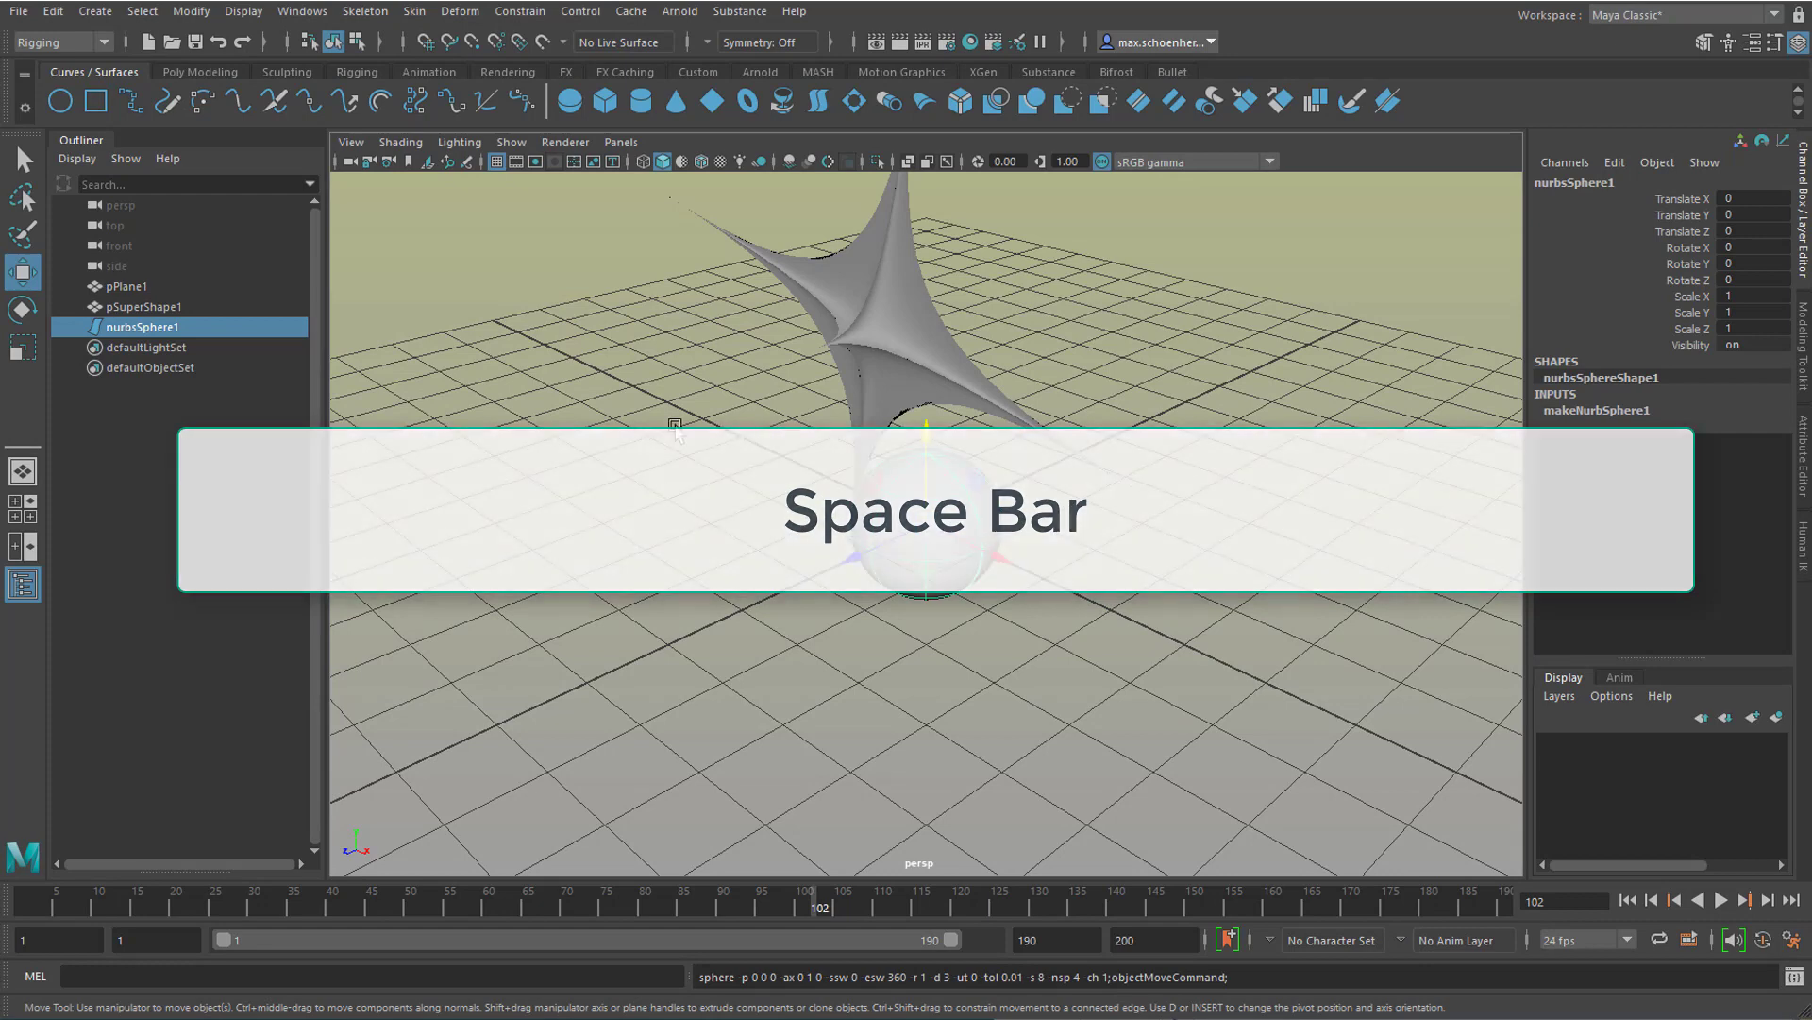
Step: Alternate between the four-view layout and individual full-size views, including the top view, and return to the perspective view
key(space)
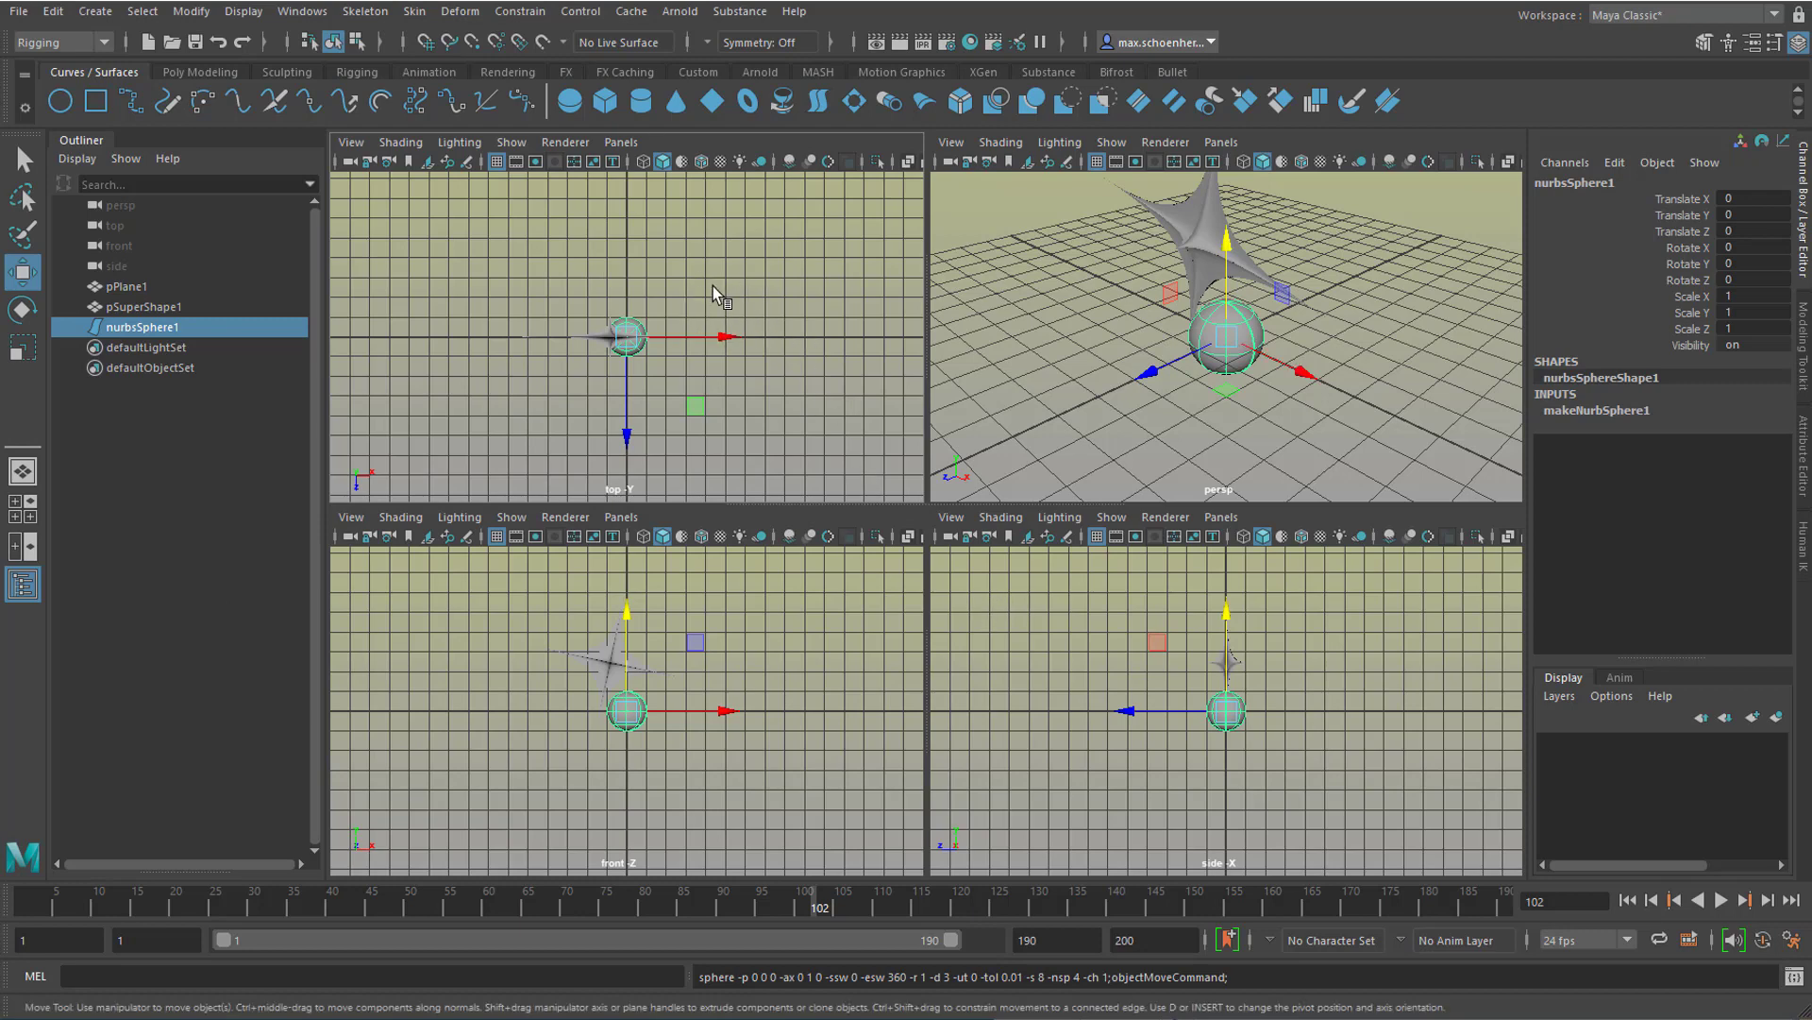
key(space)
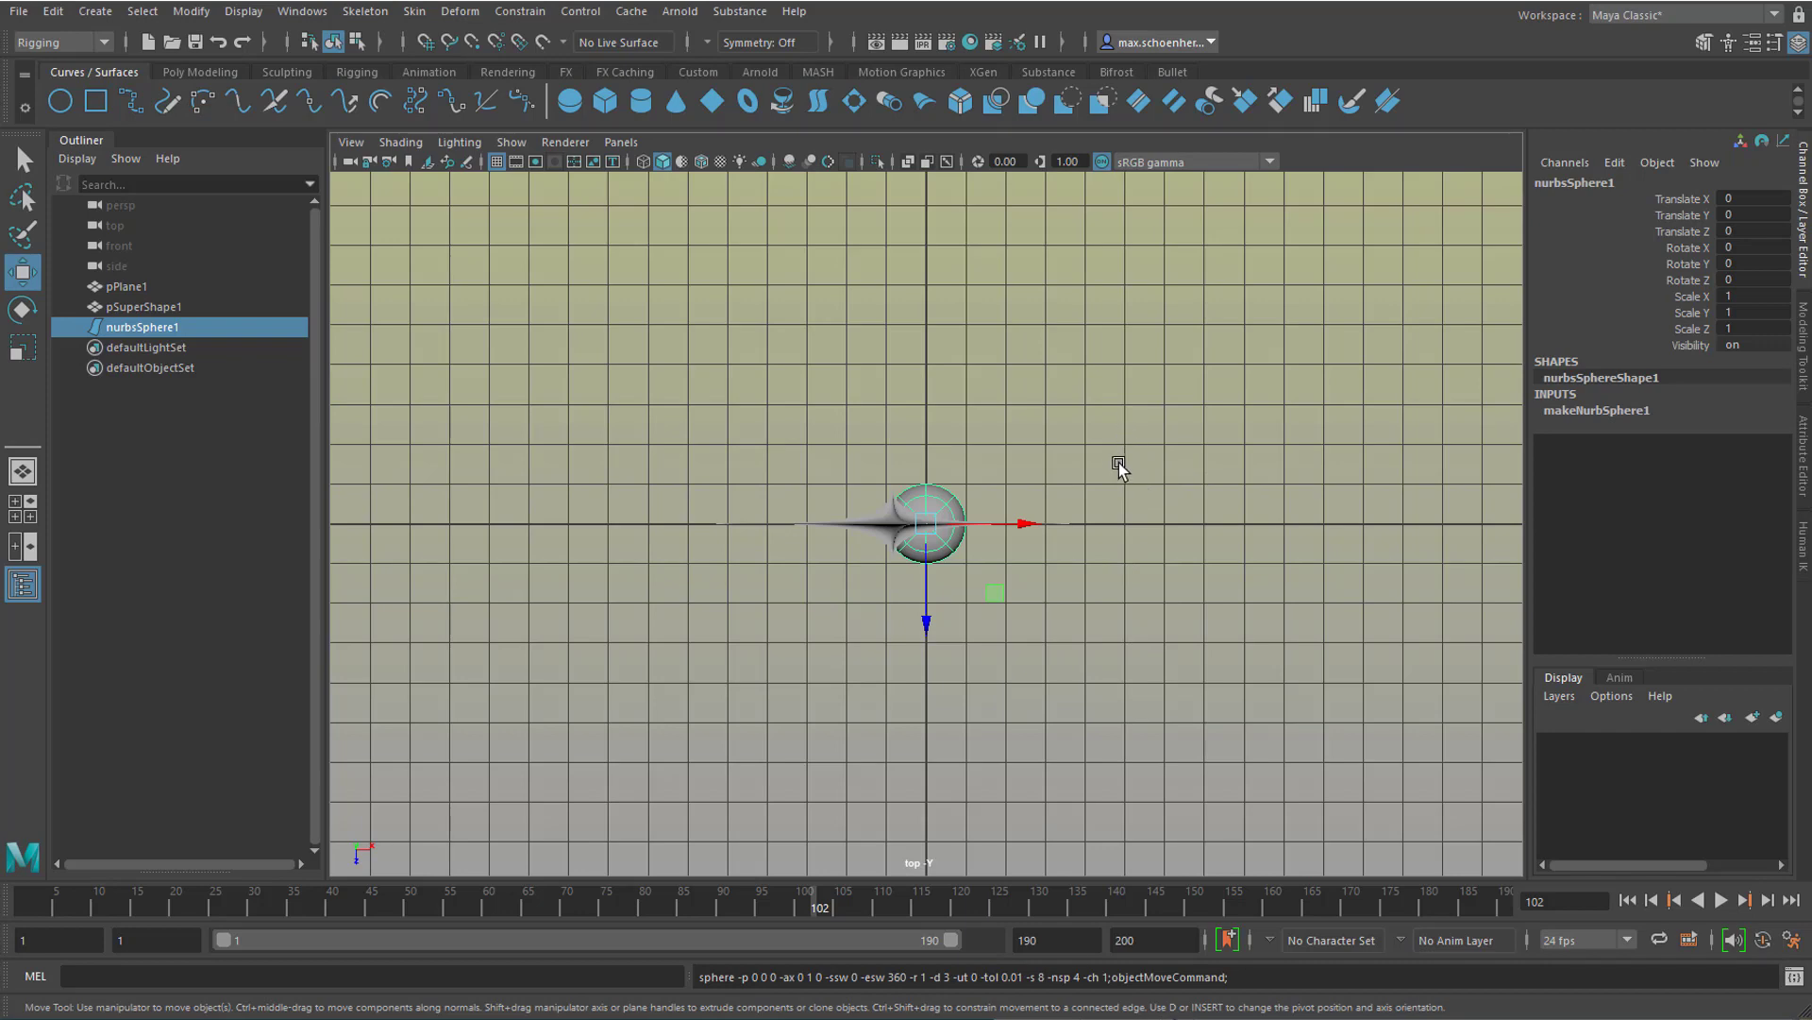
key(space)
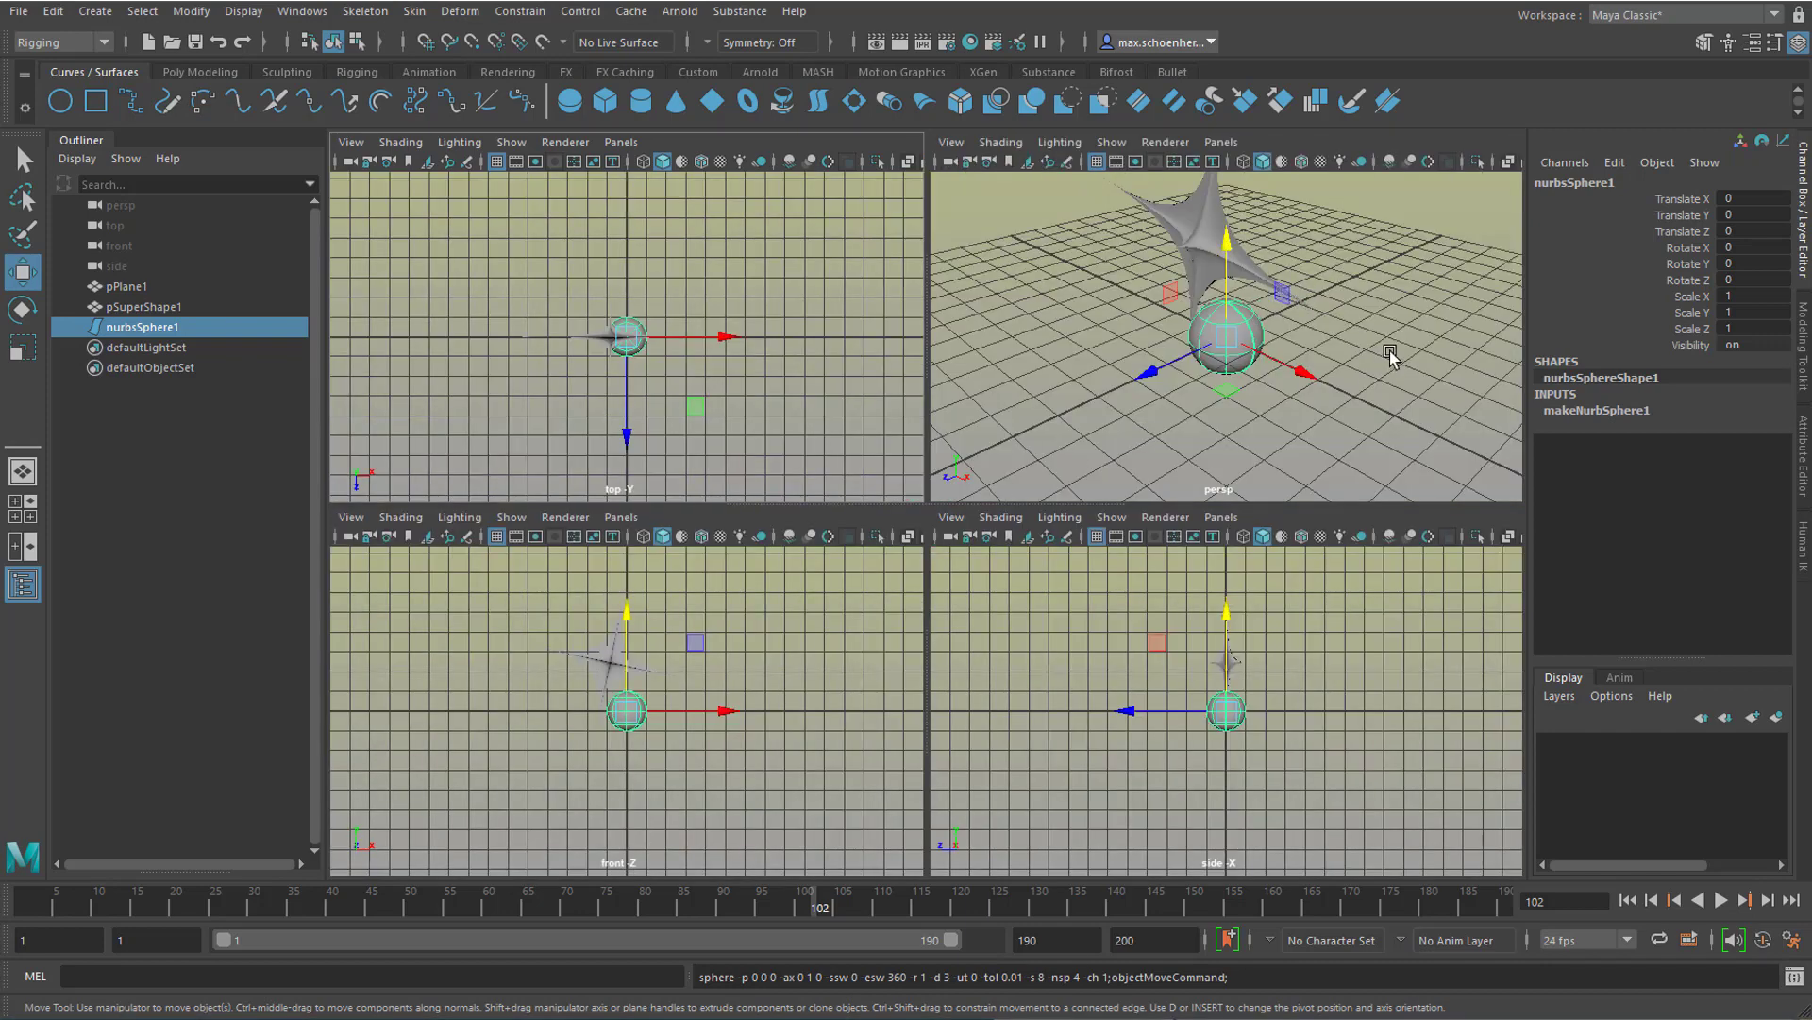
key(space)
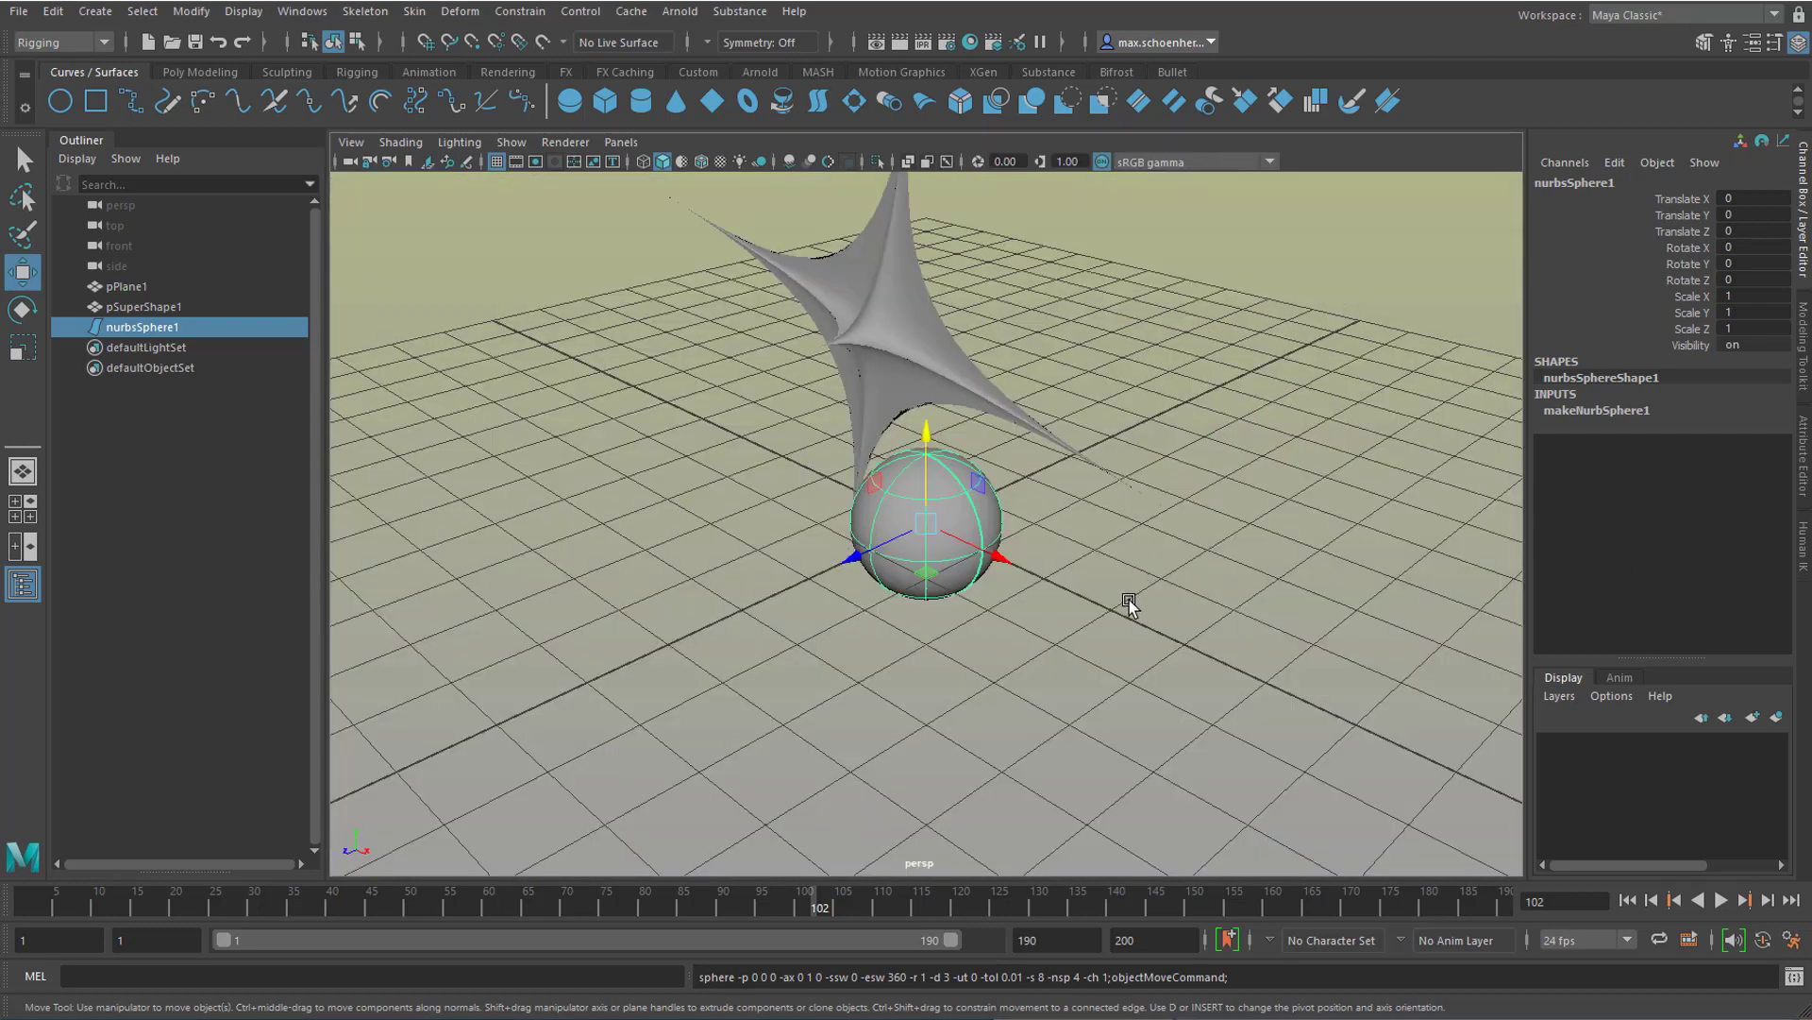
key(space)
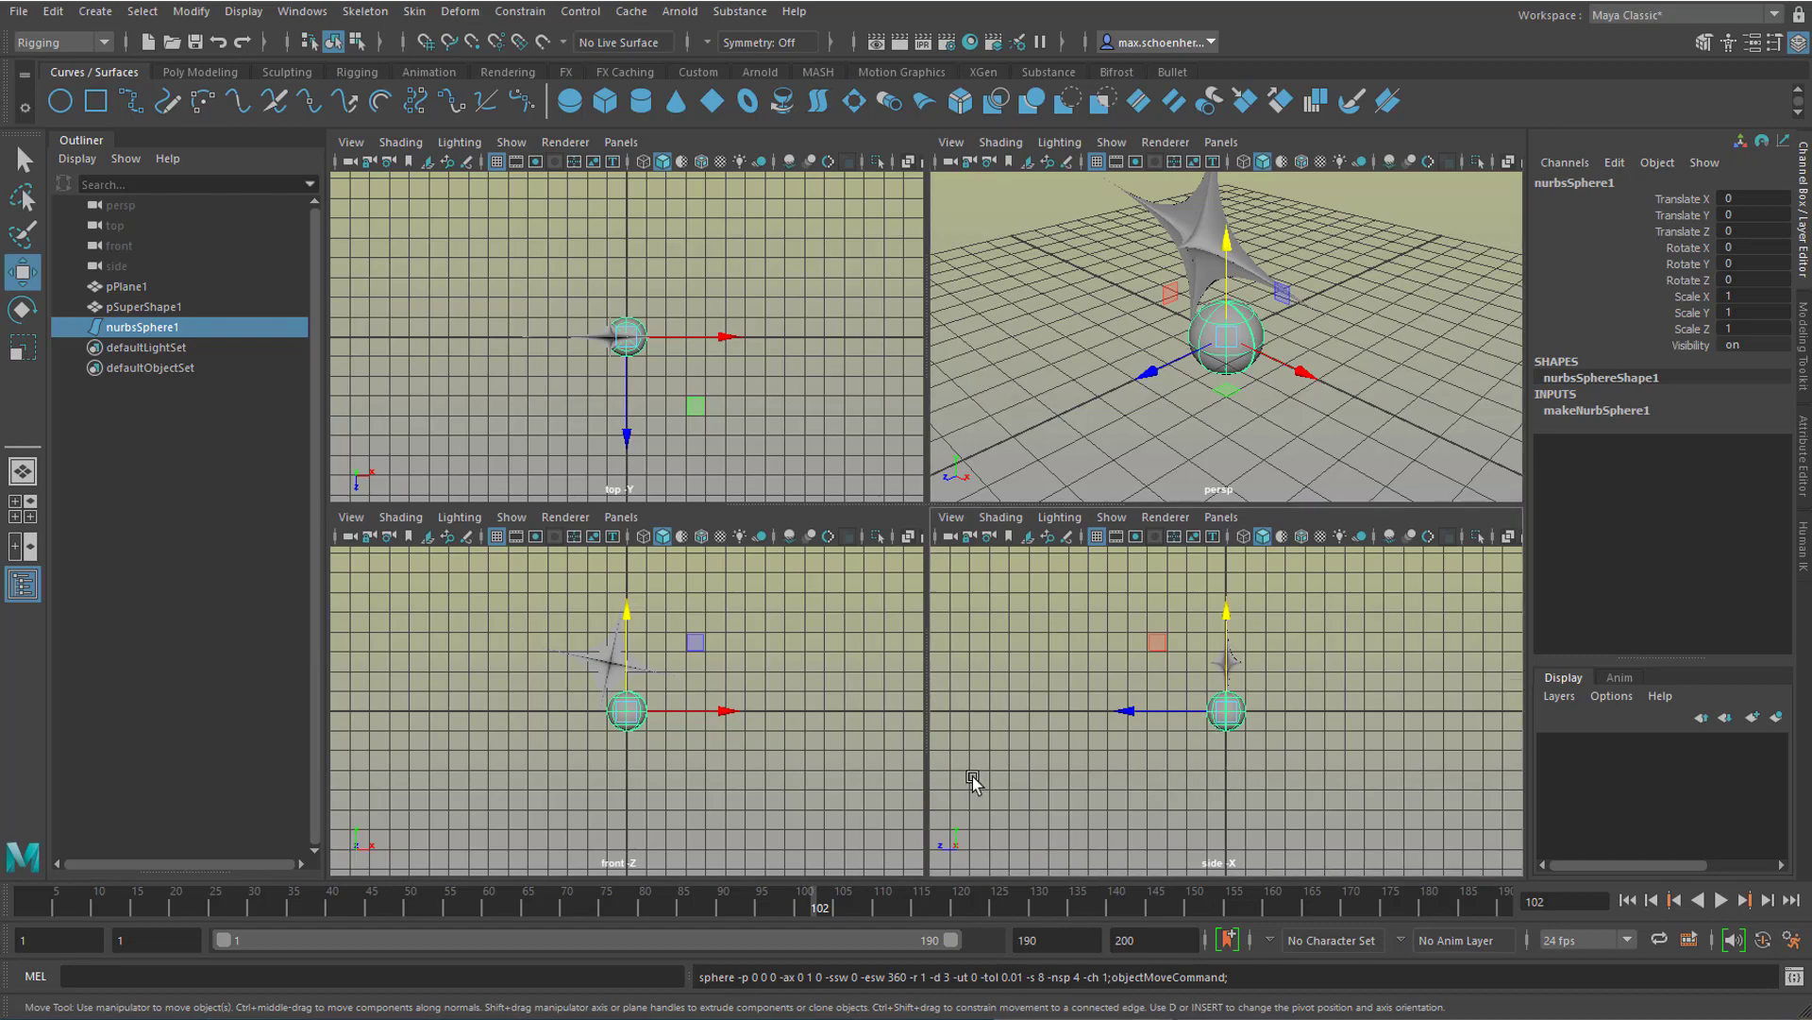
key(space)
key(space)
key(space)
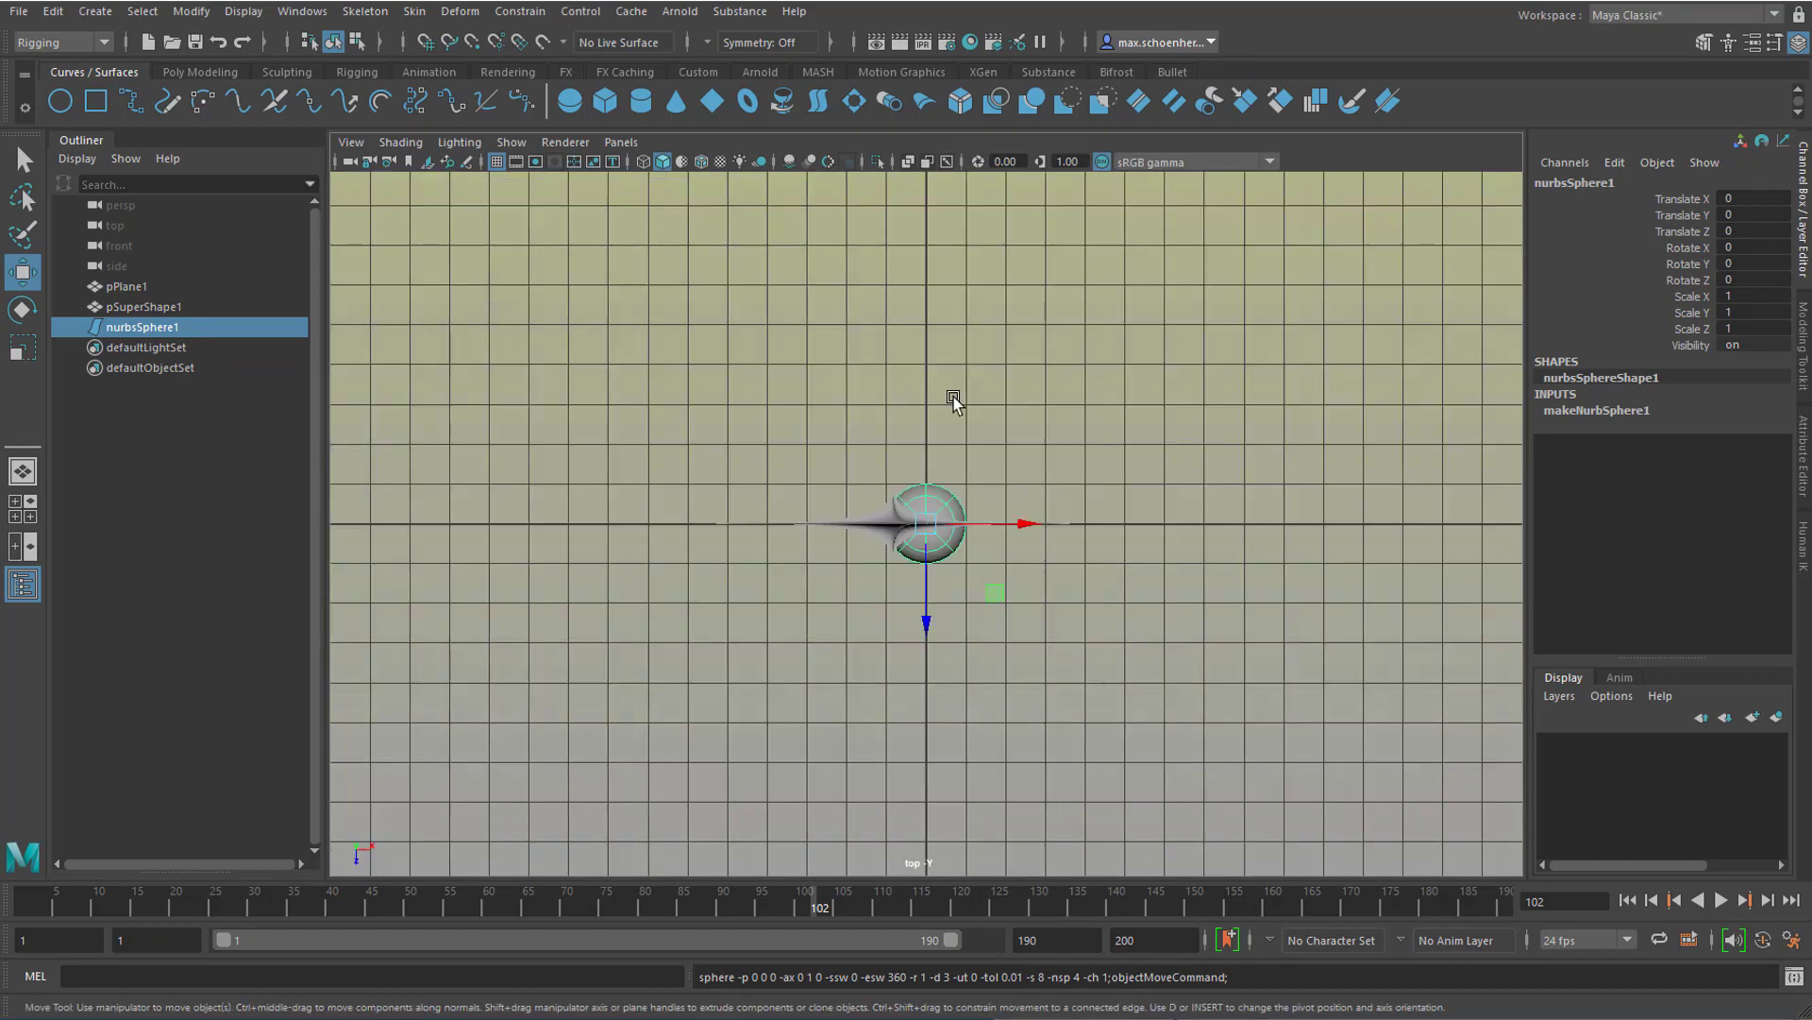
key(space)
key(space)
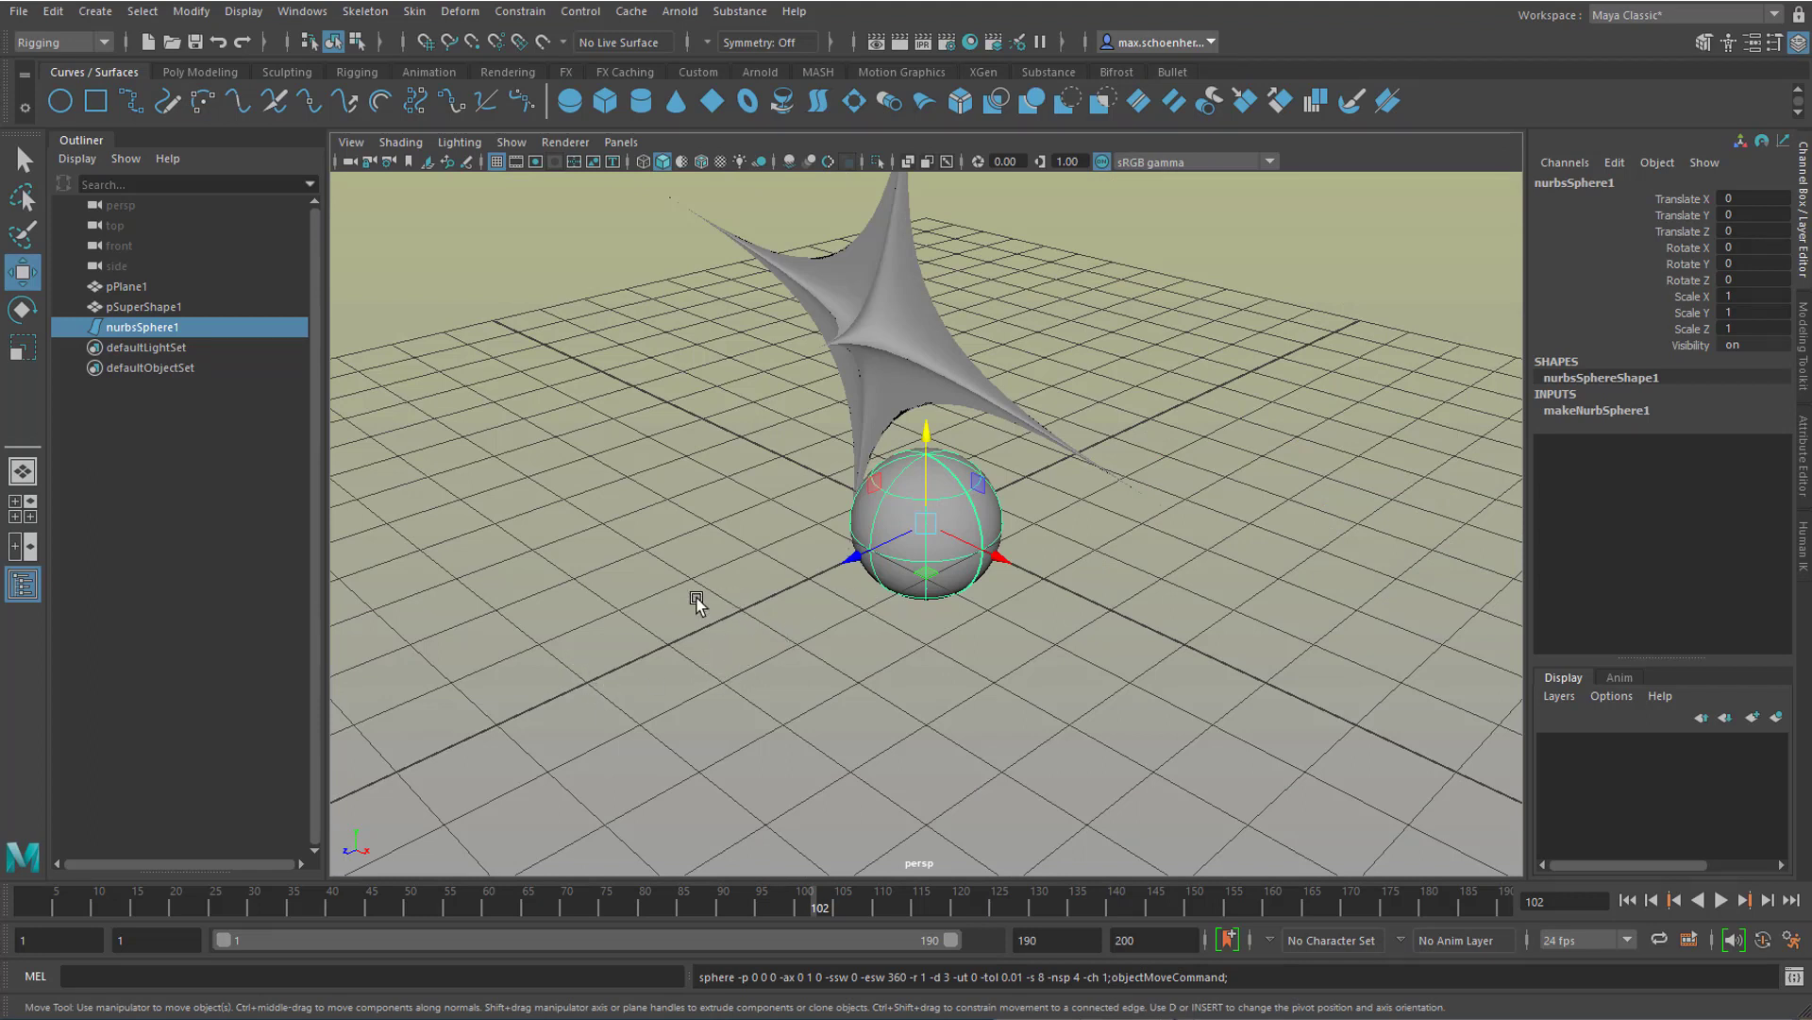
Step: Hide and reshow the Outliner, and try the Front/Persp, Four View and single perspective layouts
click(27, 593)
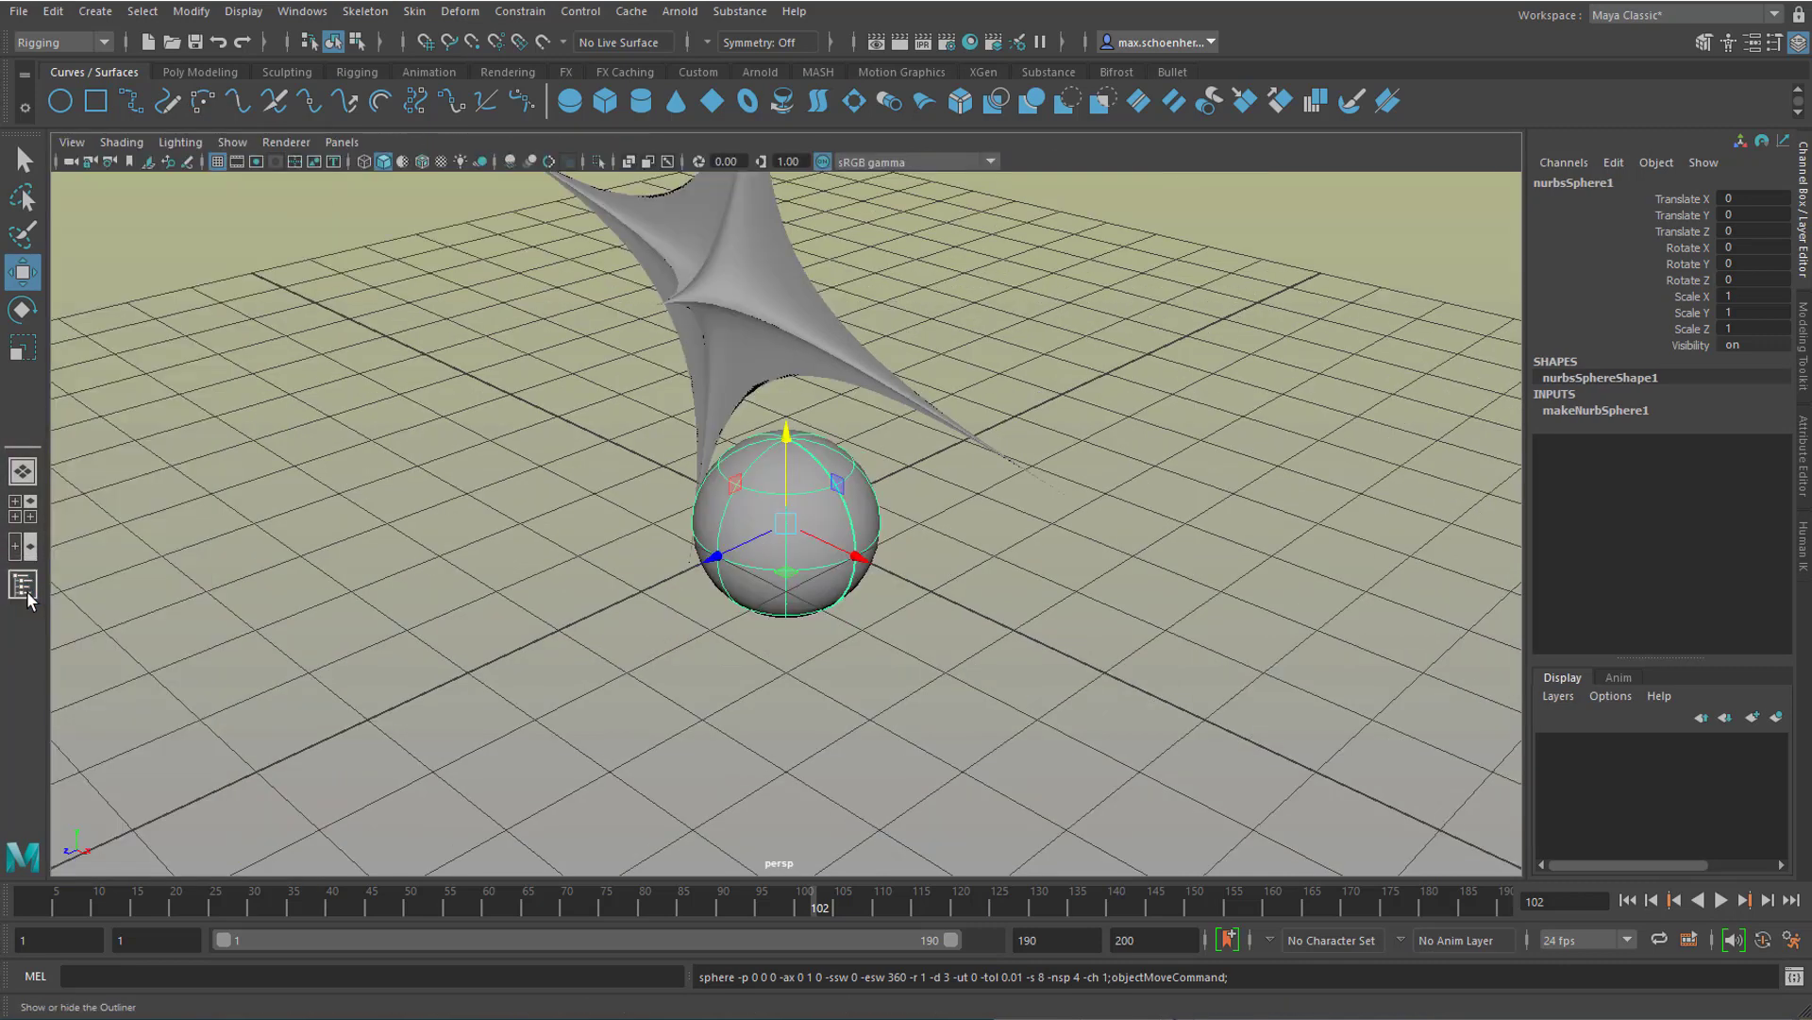
click(27, 594)
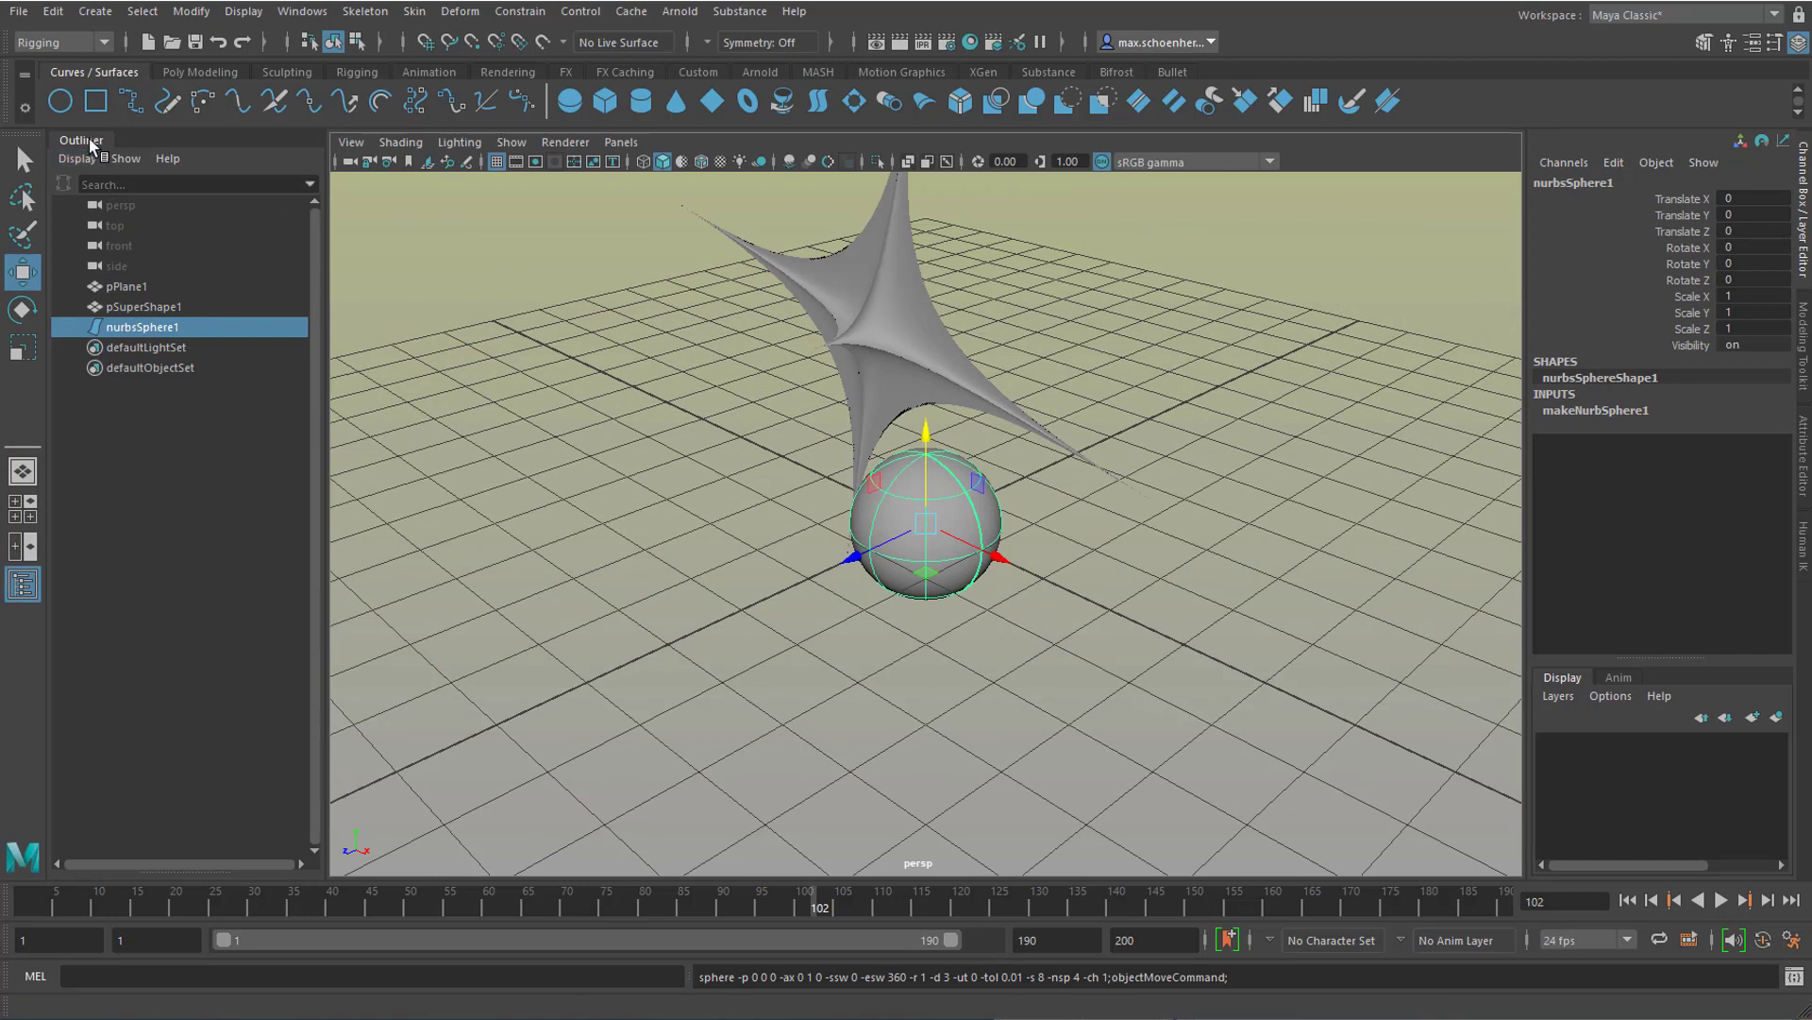
click(26, 548)
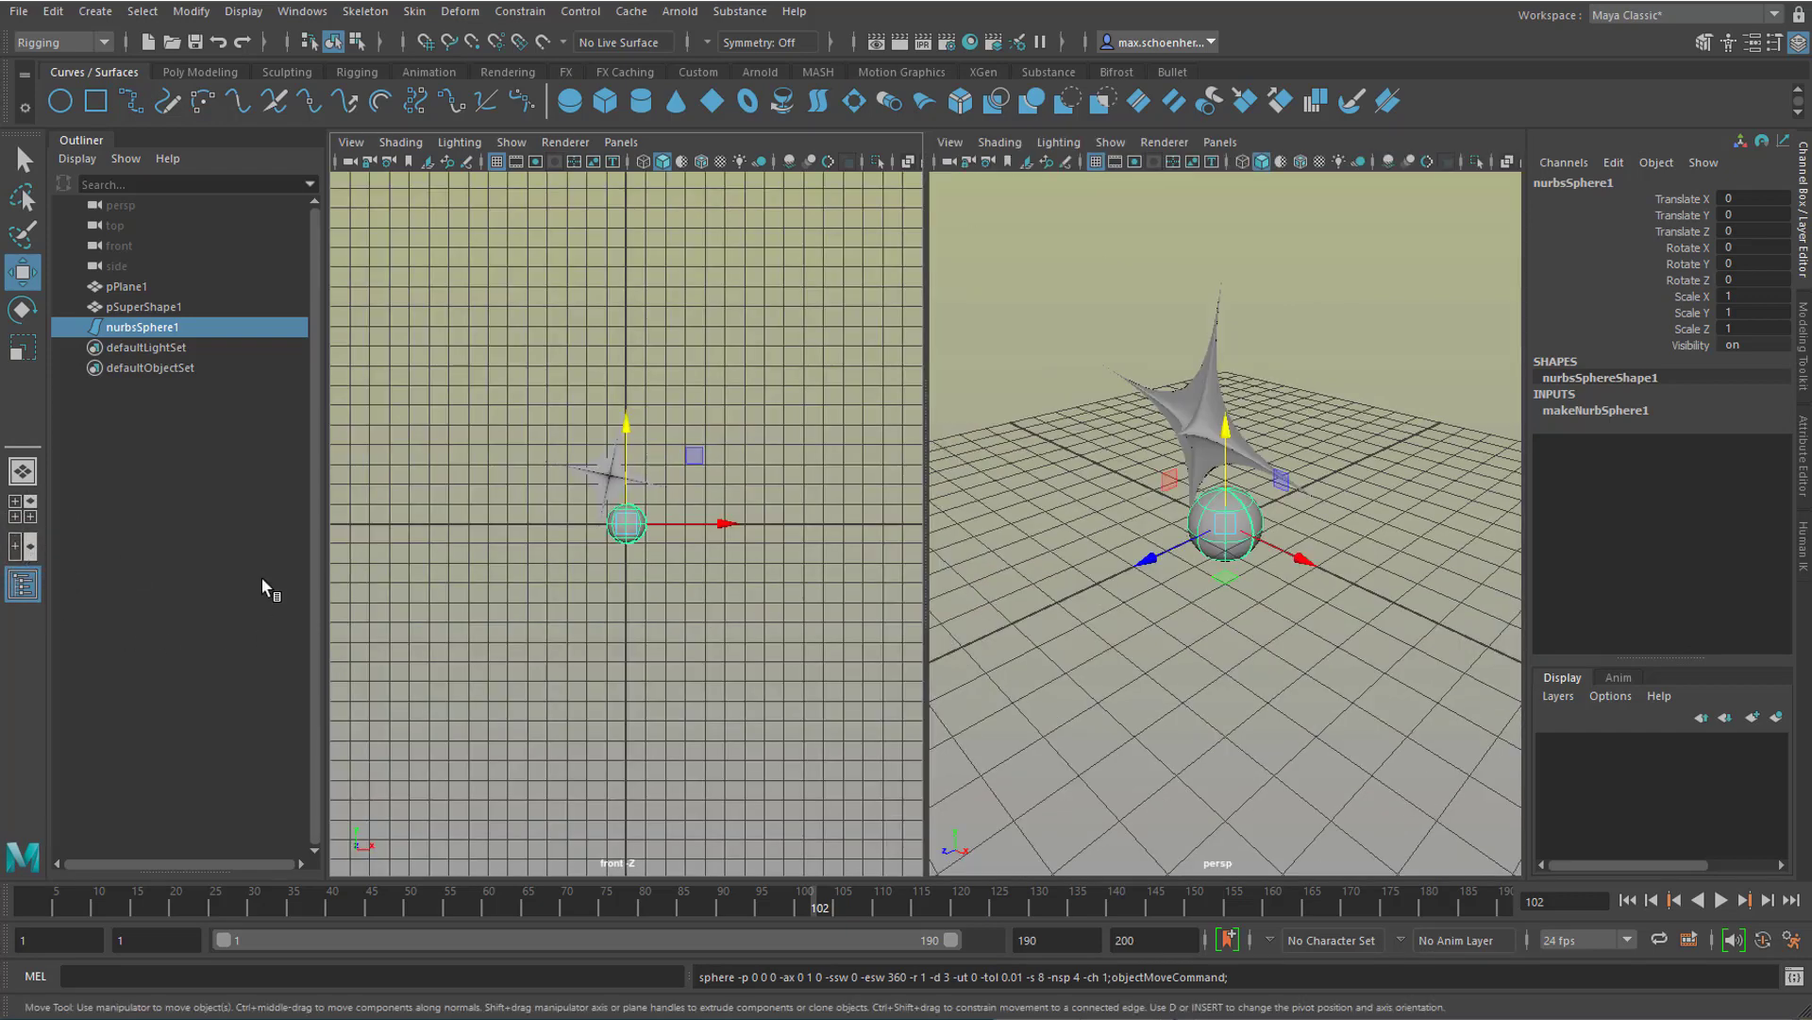
click(25, 519)
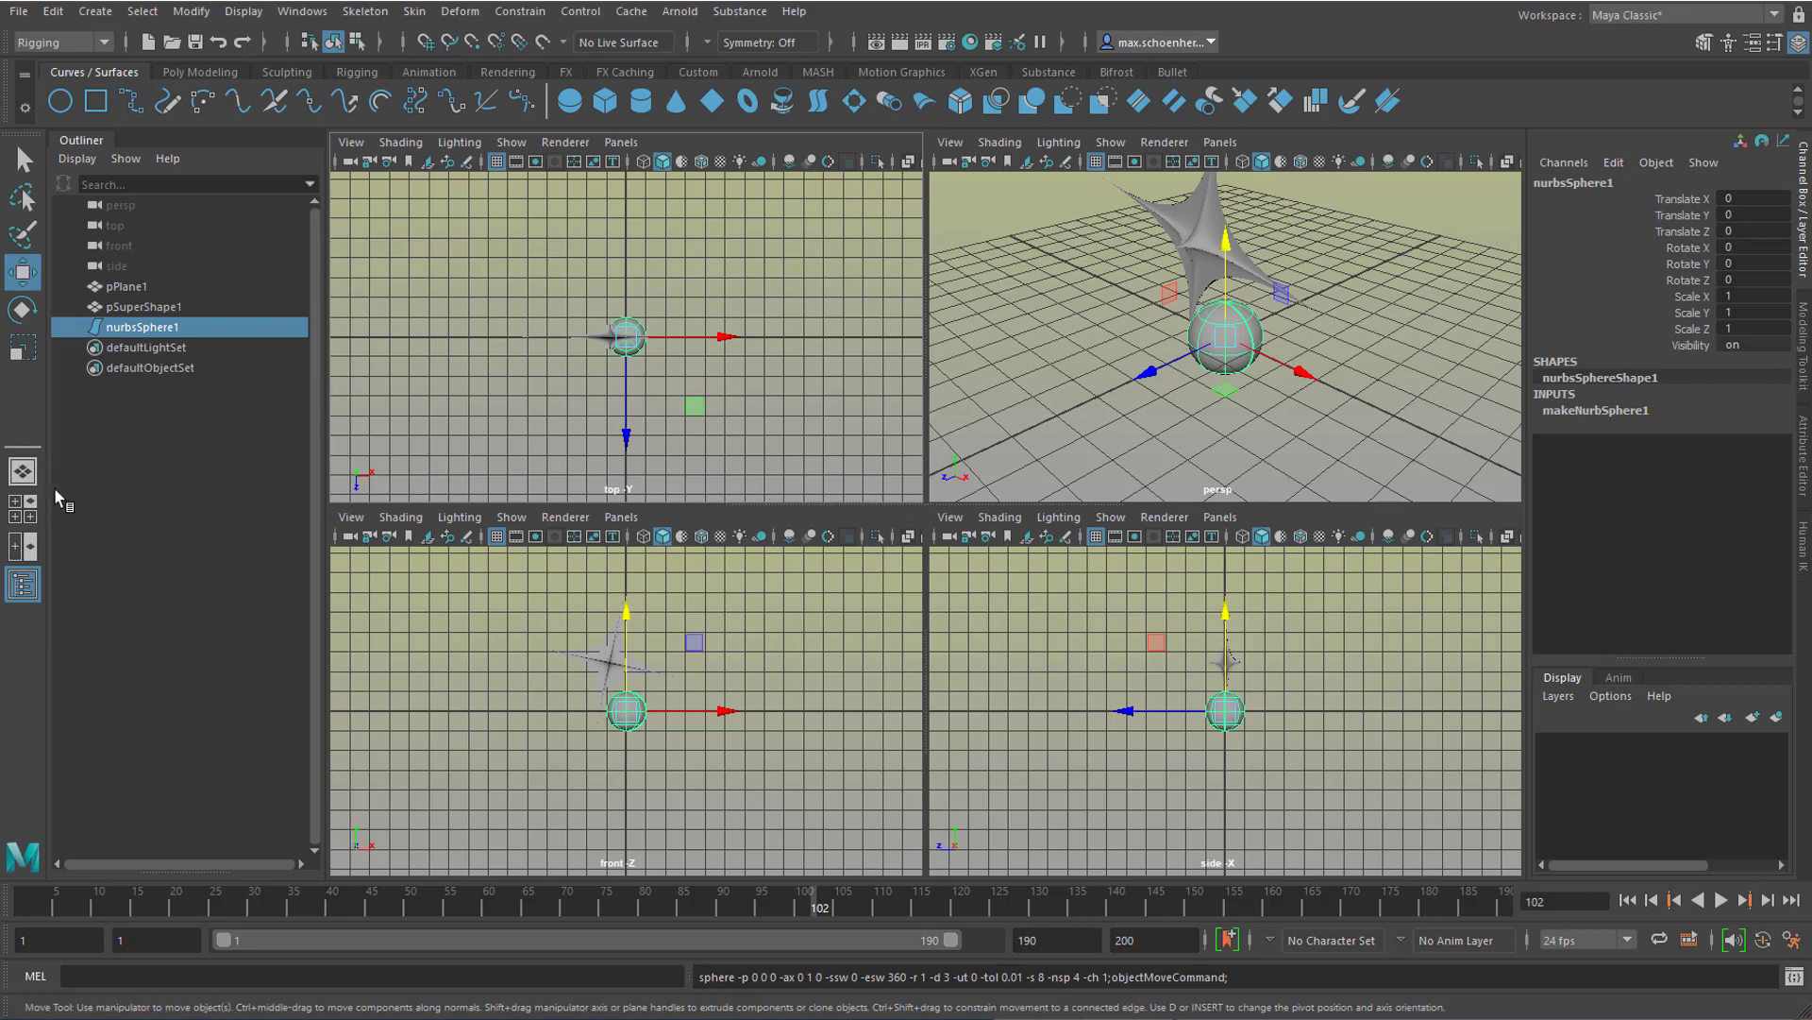
click(24, 474)
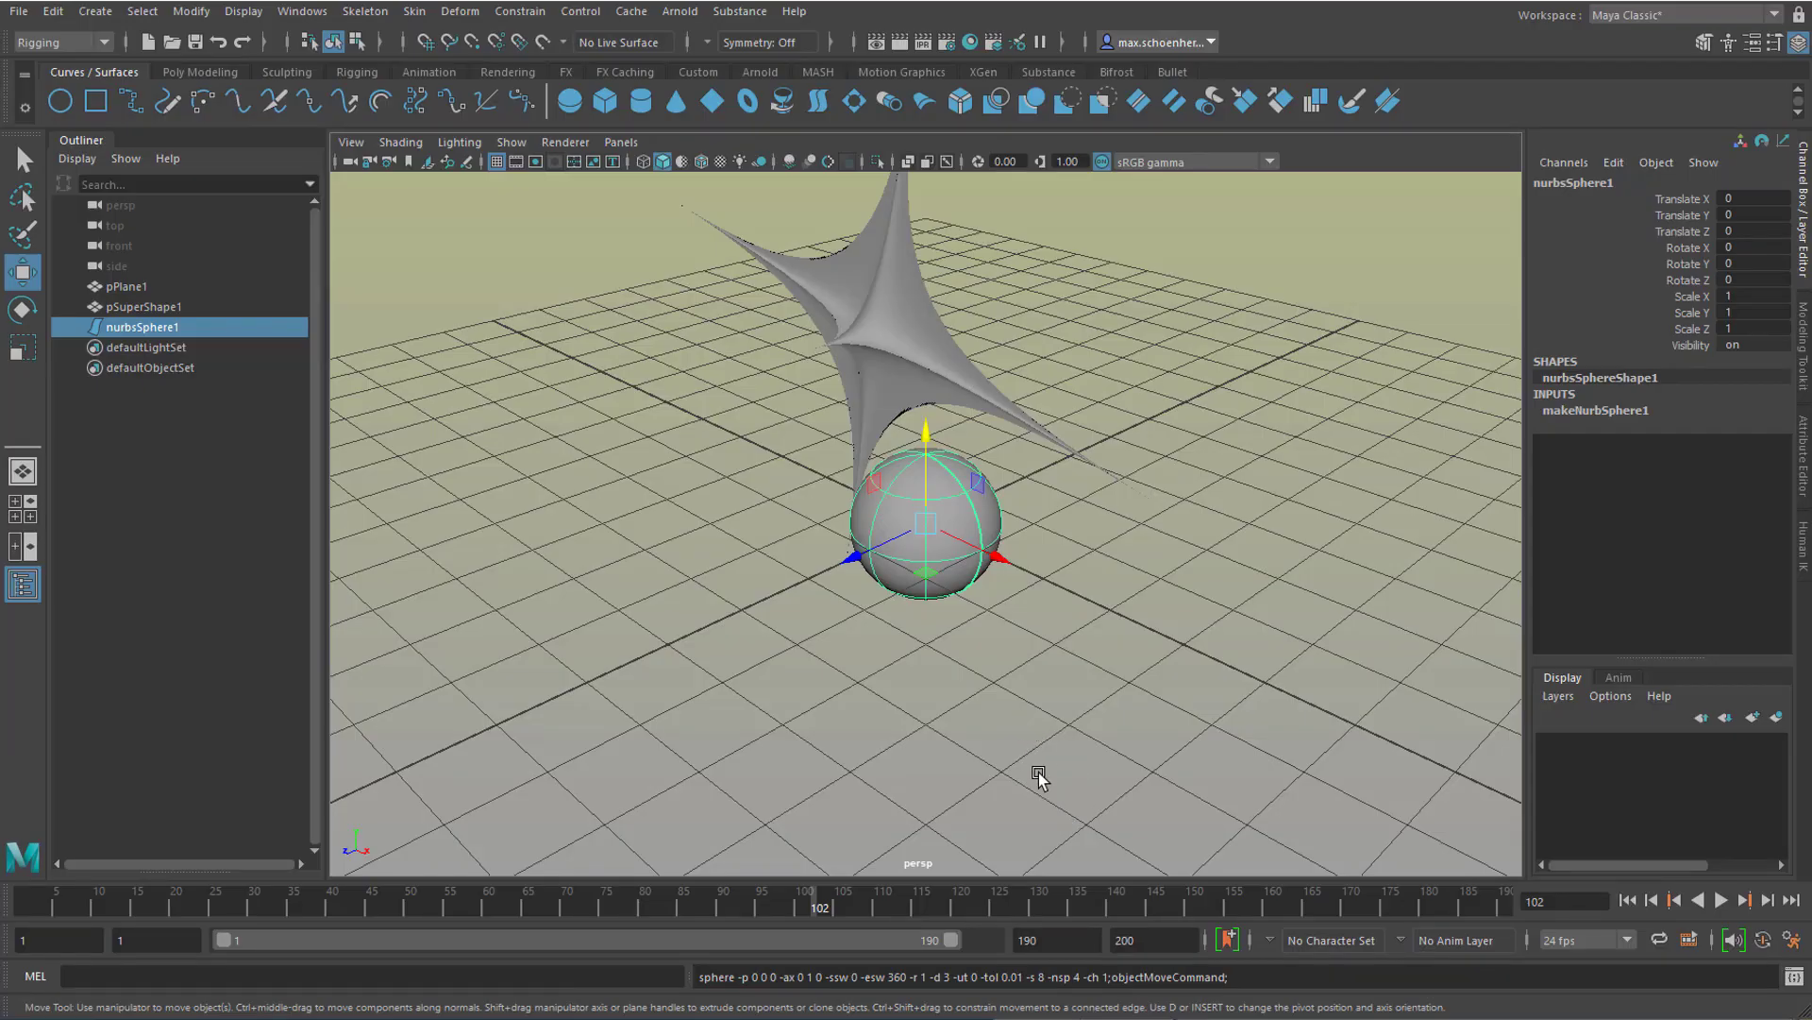
Step: Orbit and pan the perspective view to examine the sphere and the super shape from different sides
alt+drag(954, 760, 1080, 752)
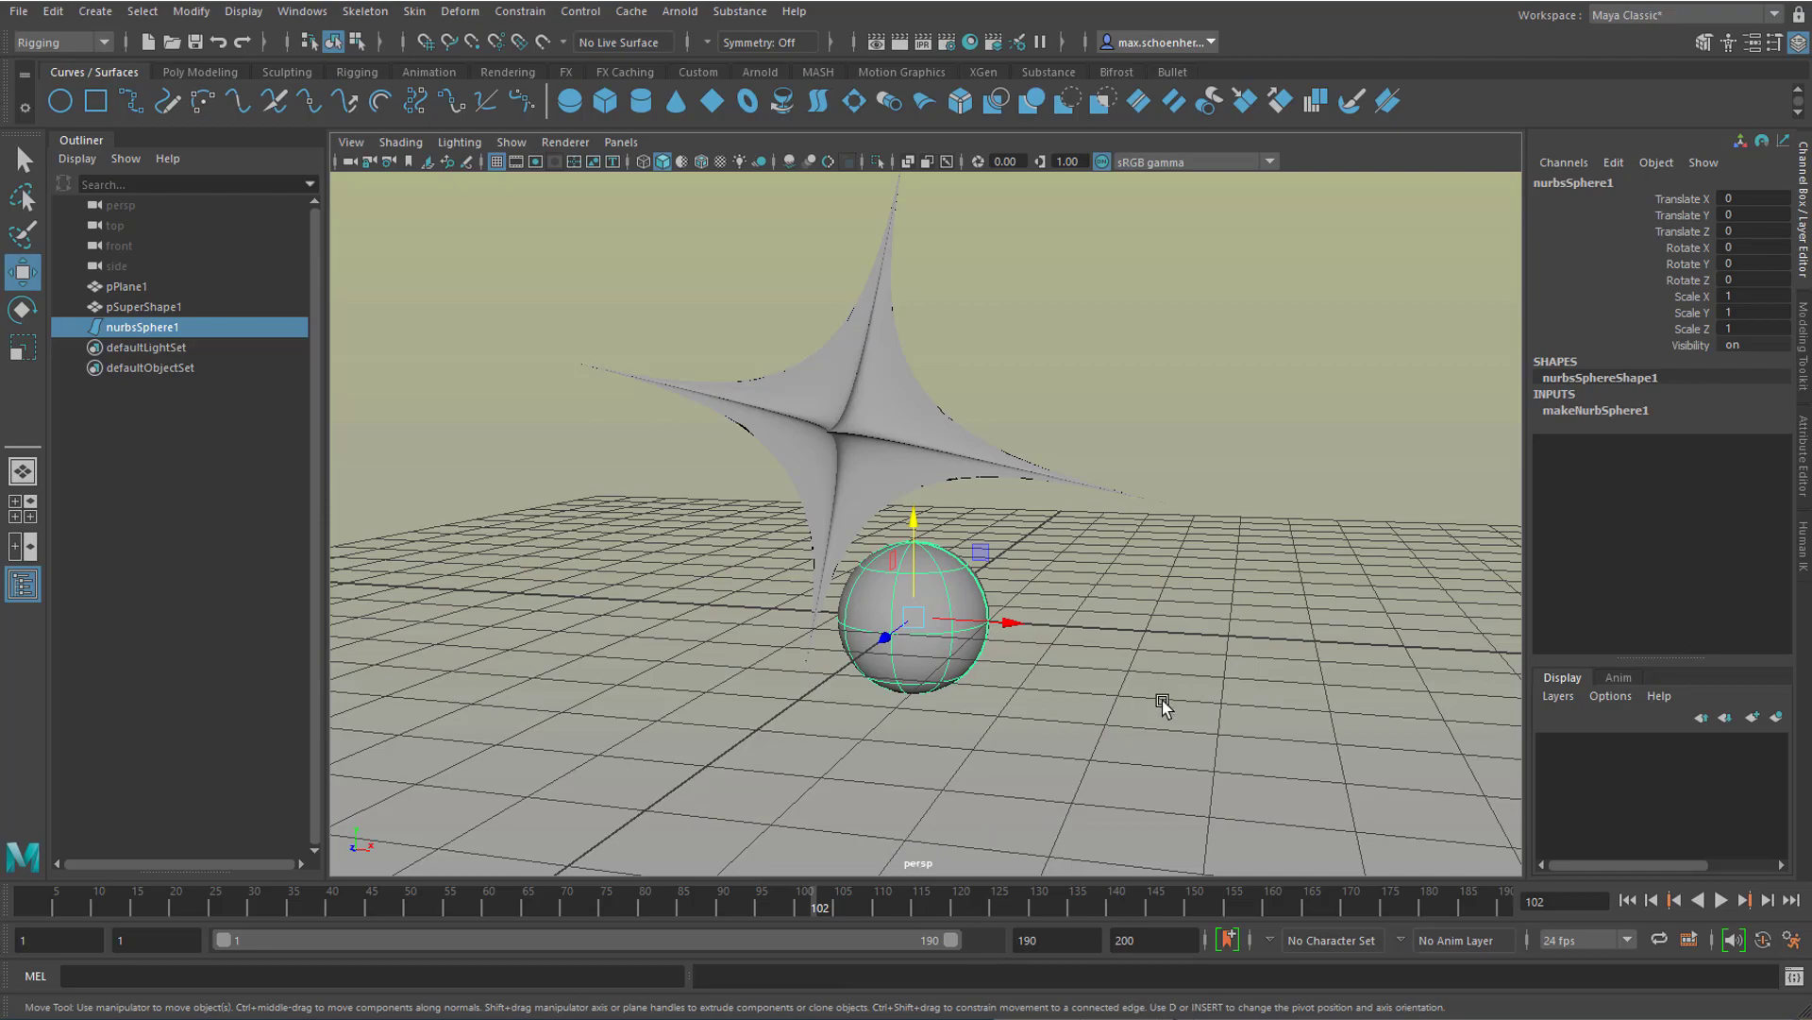
alt+drag(1186, 696, 901, 703)
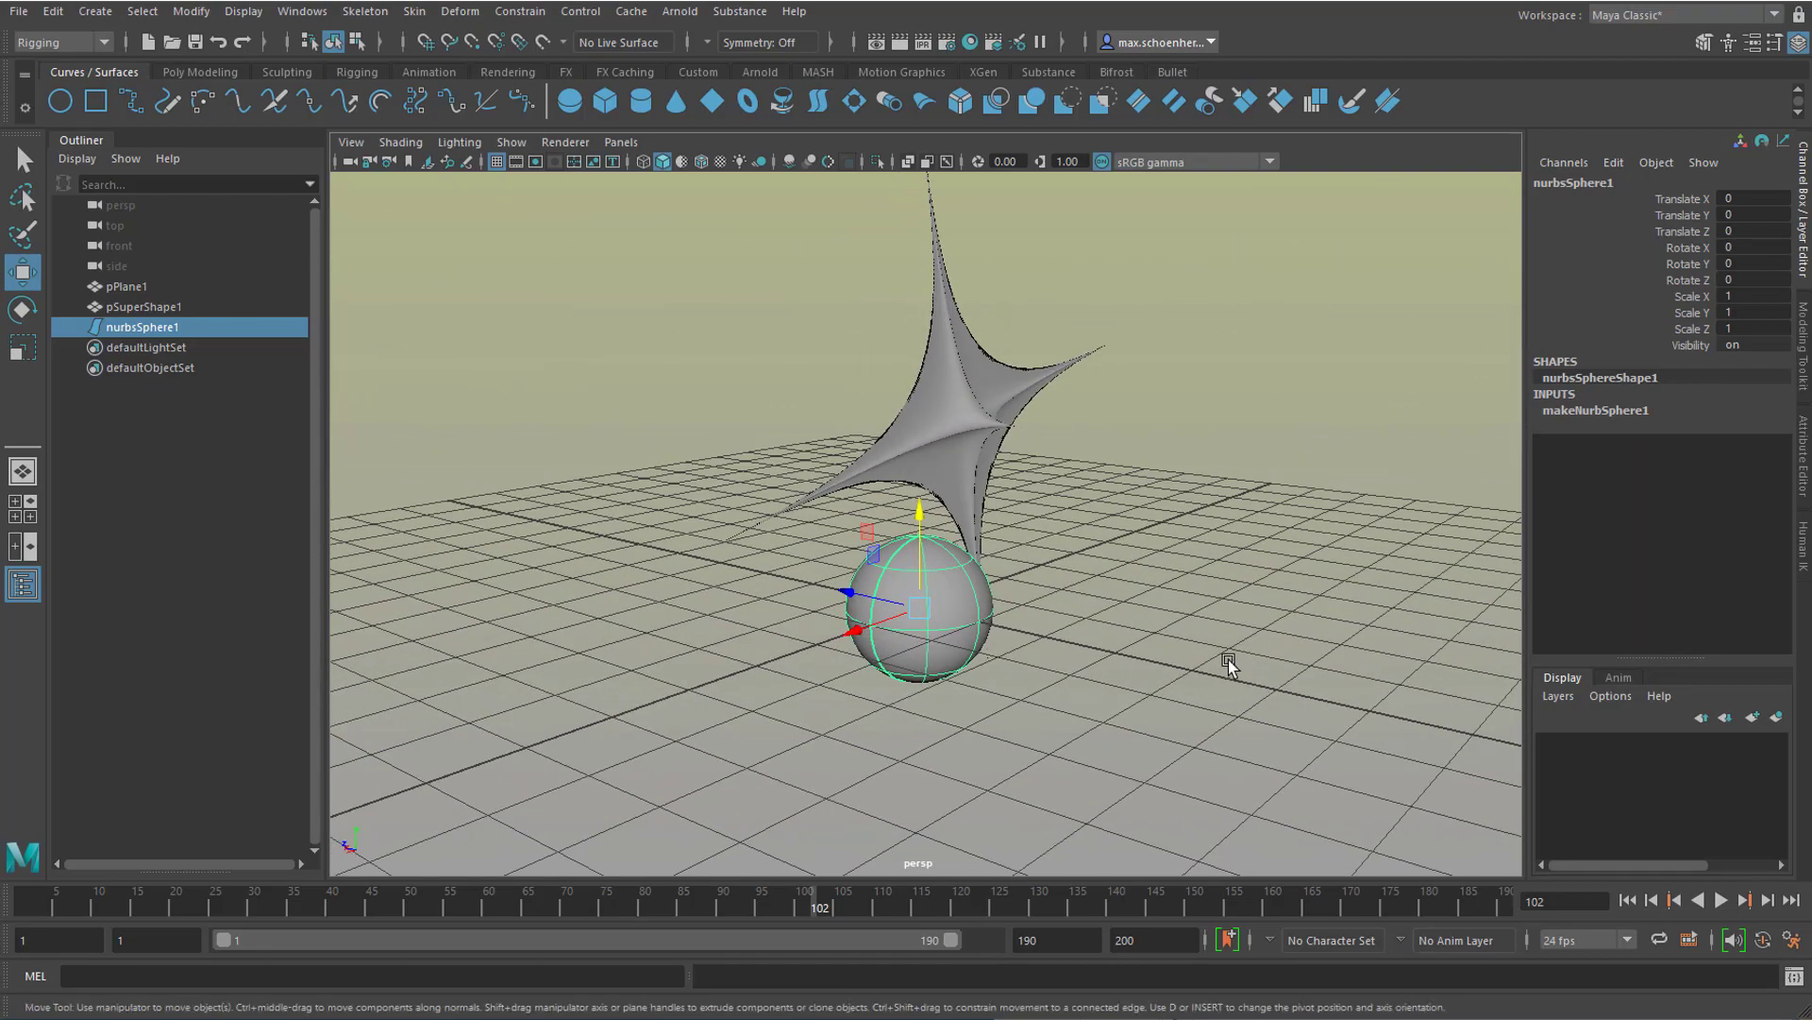
alt+drag(1146, 556, 1142, 609)
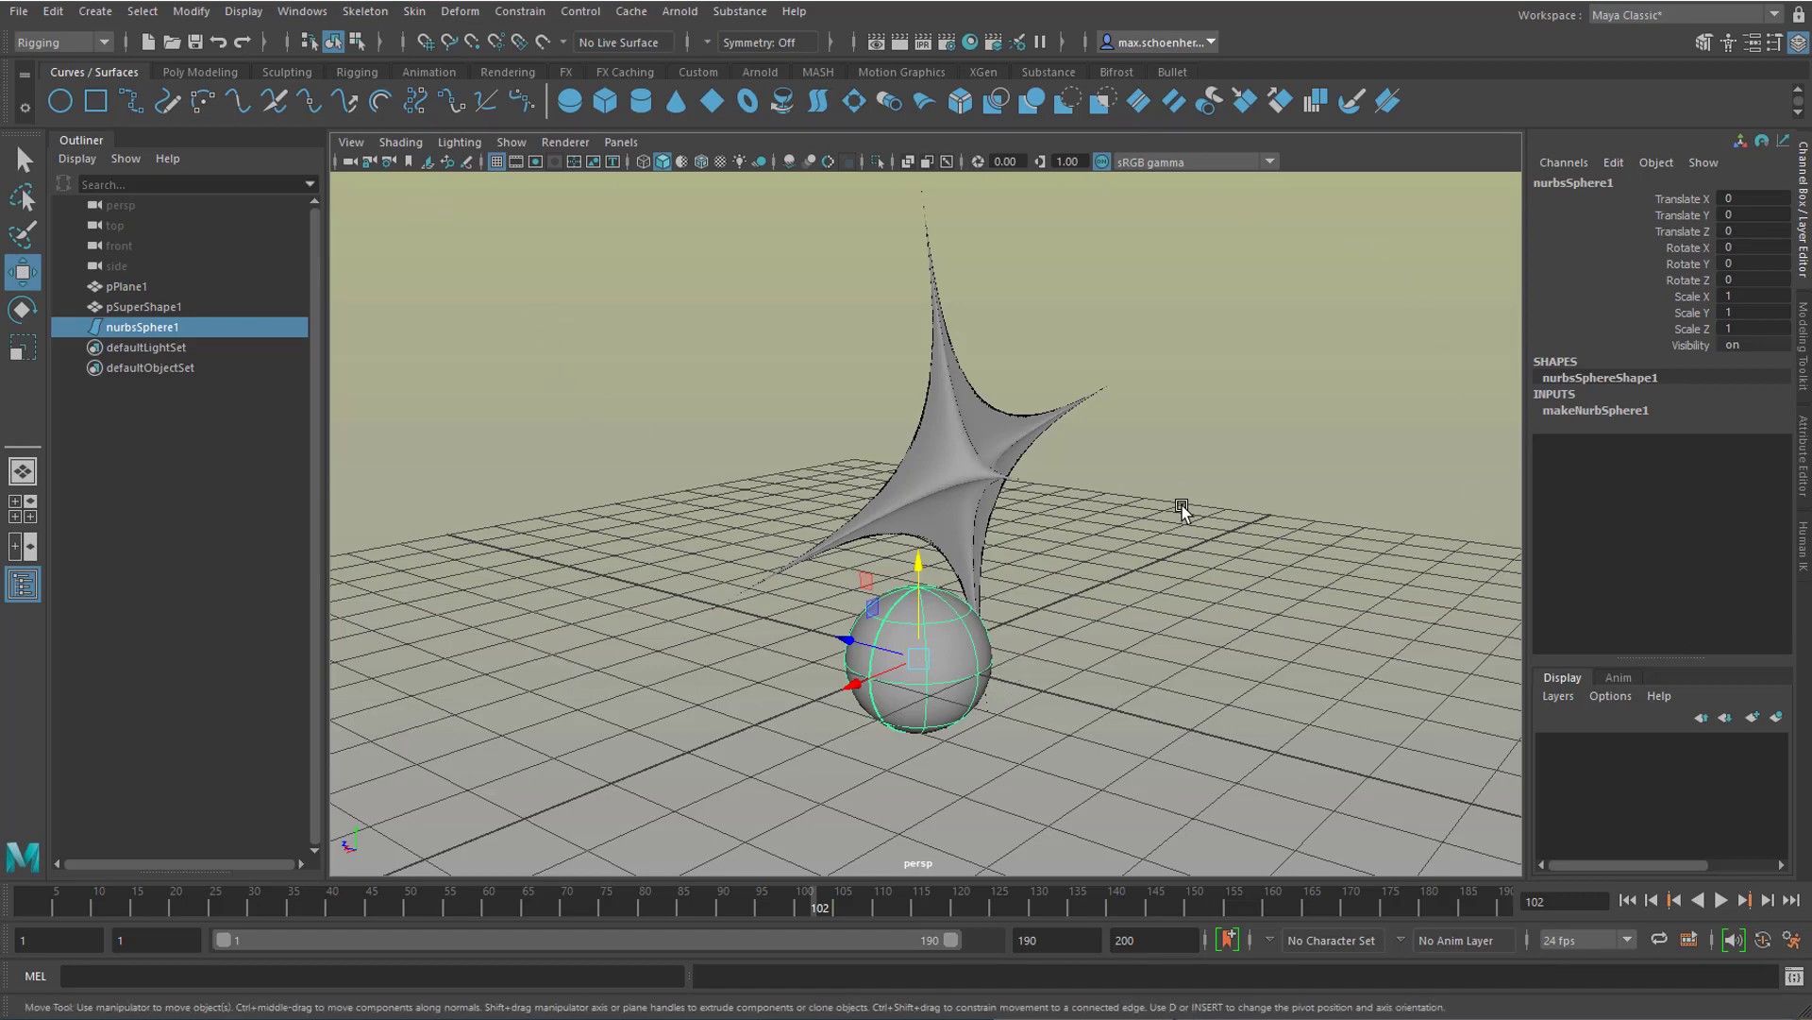
Step: Show all four views together and return to the full-size perspective view
key(space)
key(space)
key(space)
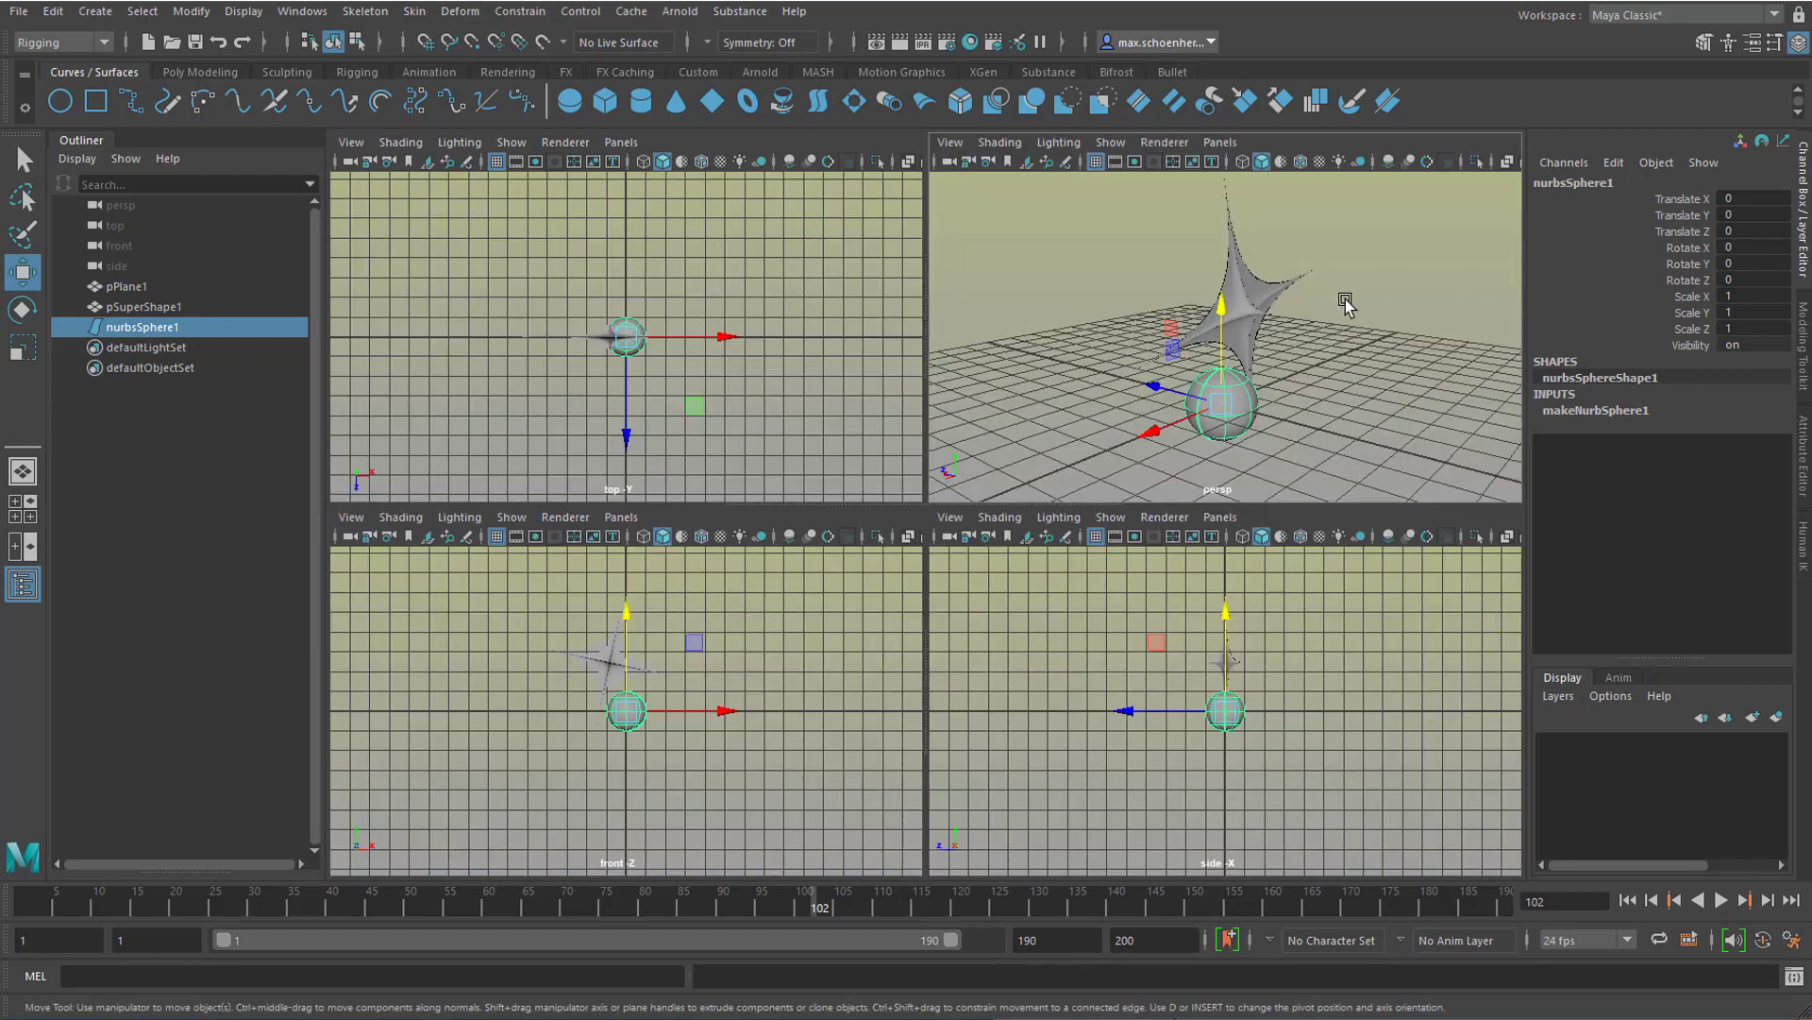
key(space)
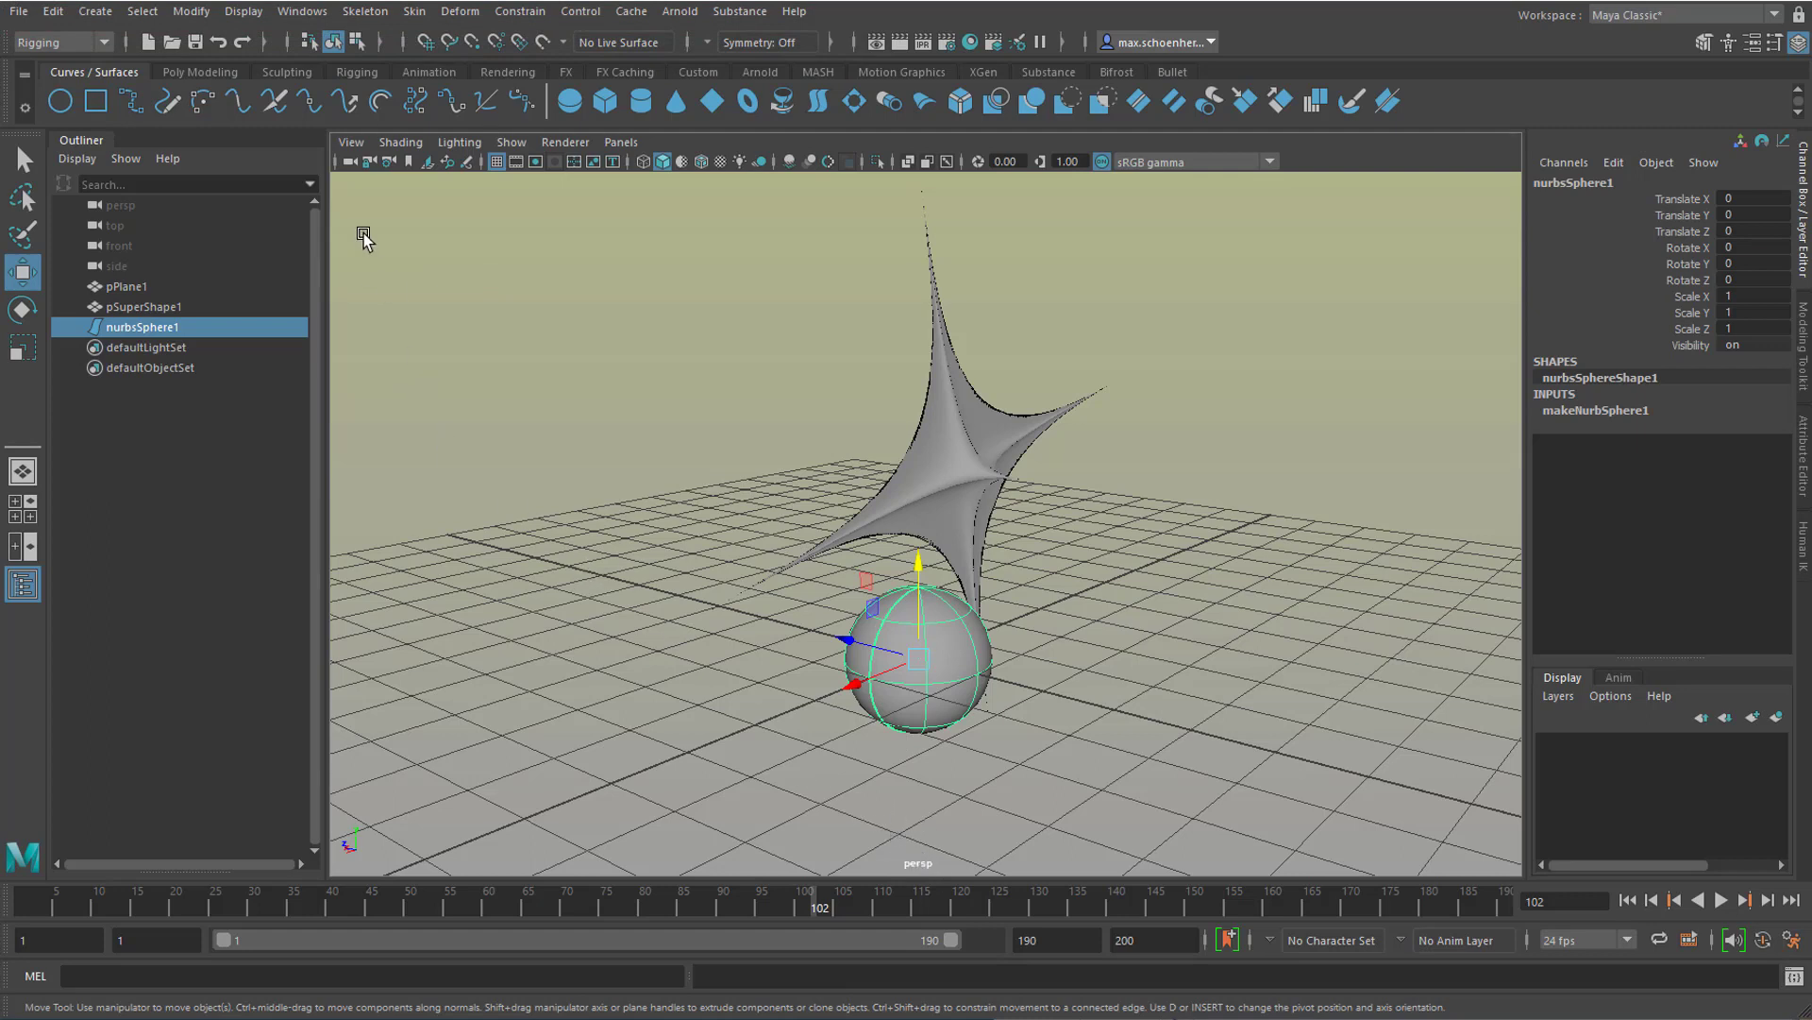
Step: Turn on the Resolution Gate in the perspective view's camera settings
click(353, 144)
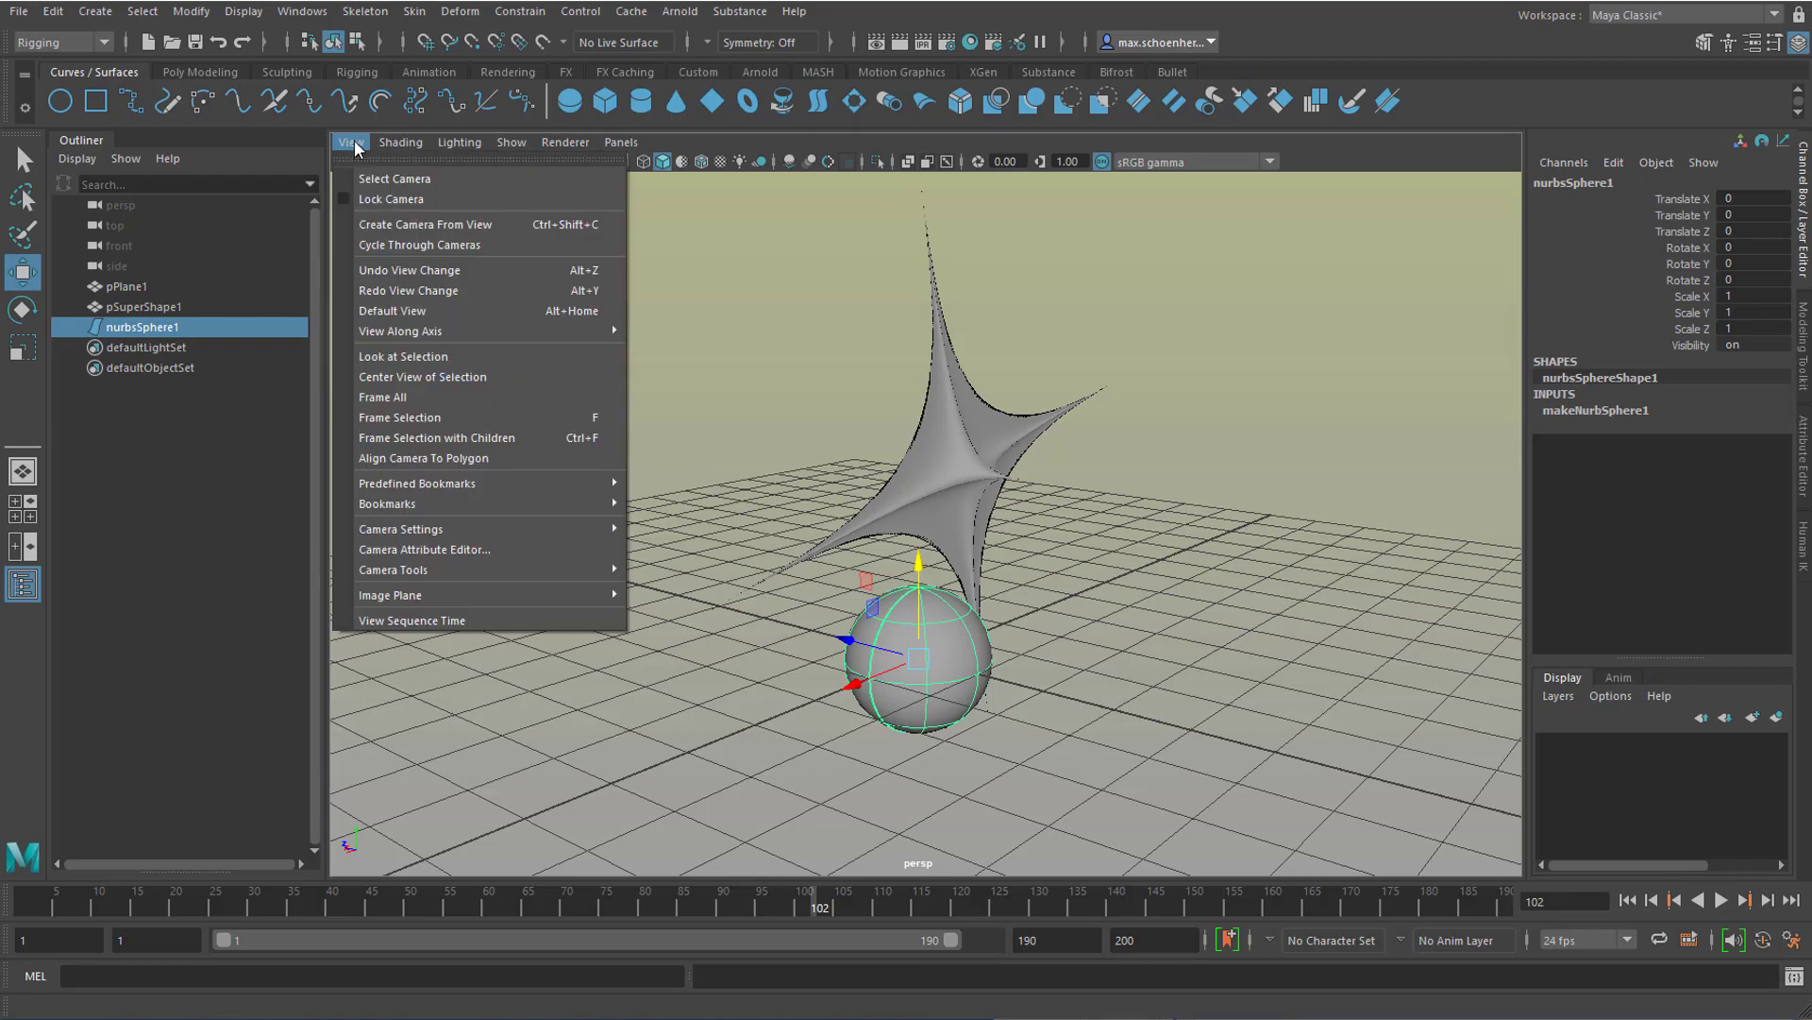
mouse_move(466, 534)
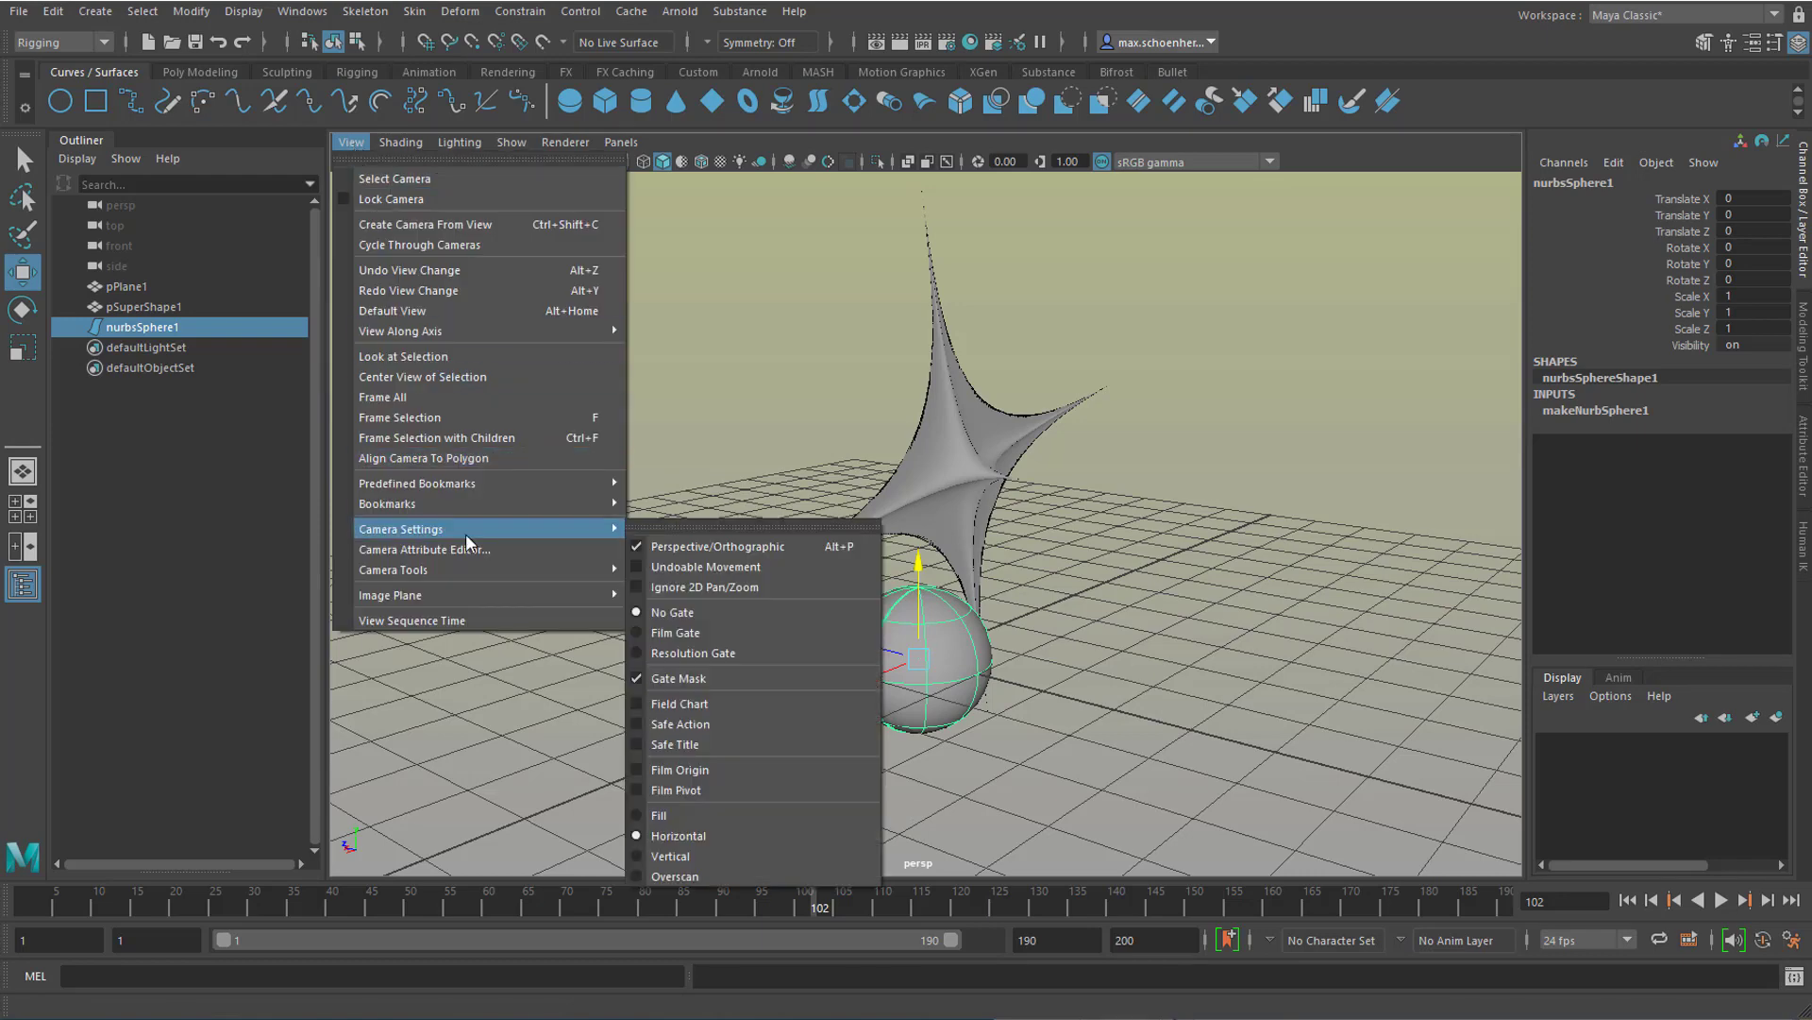
click(738, 653)
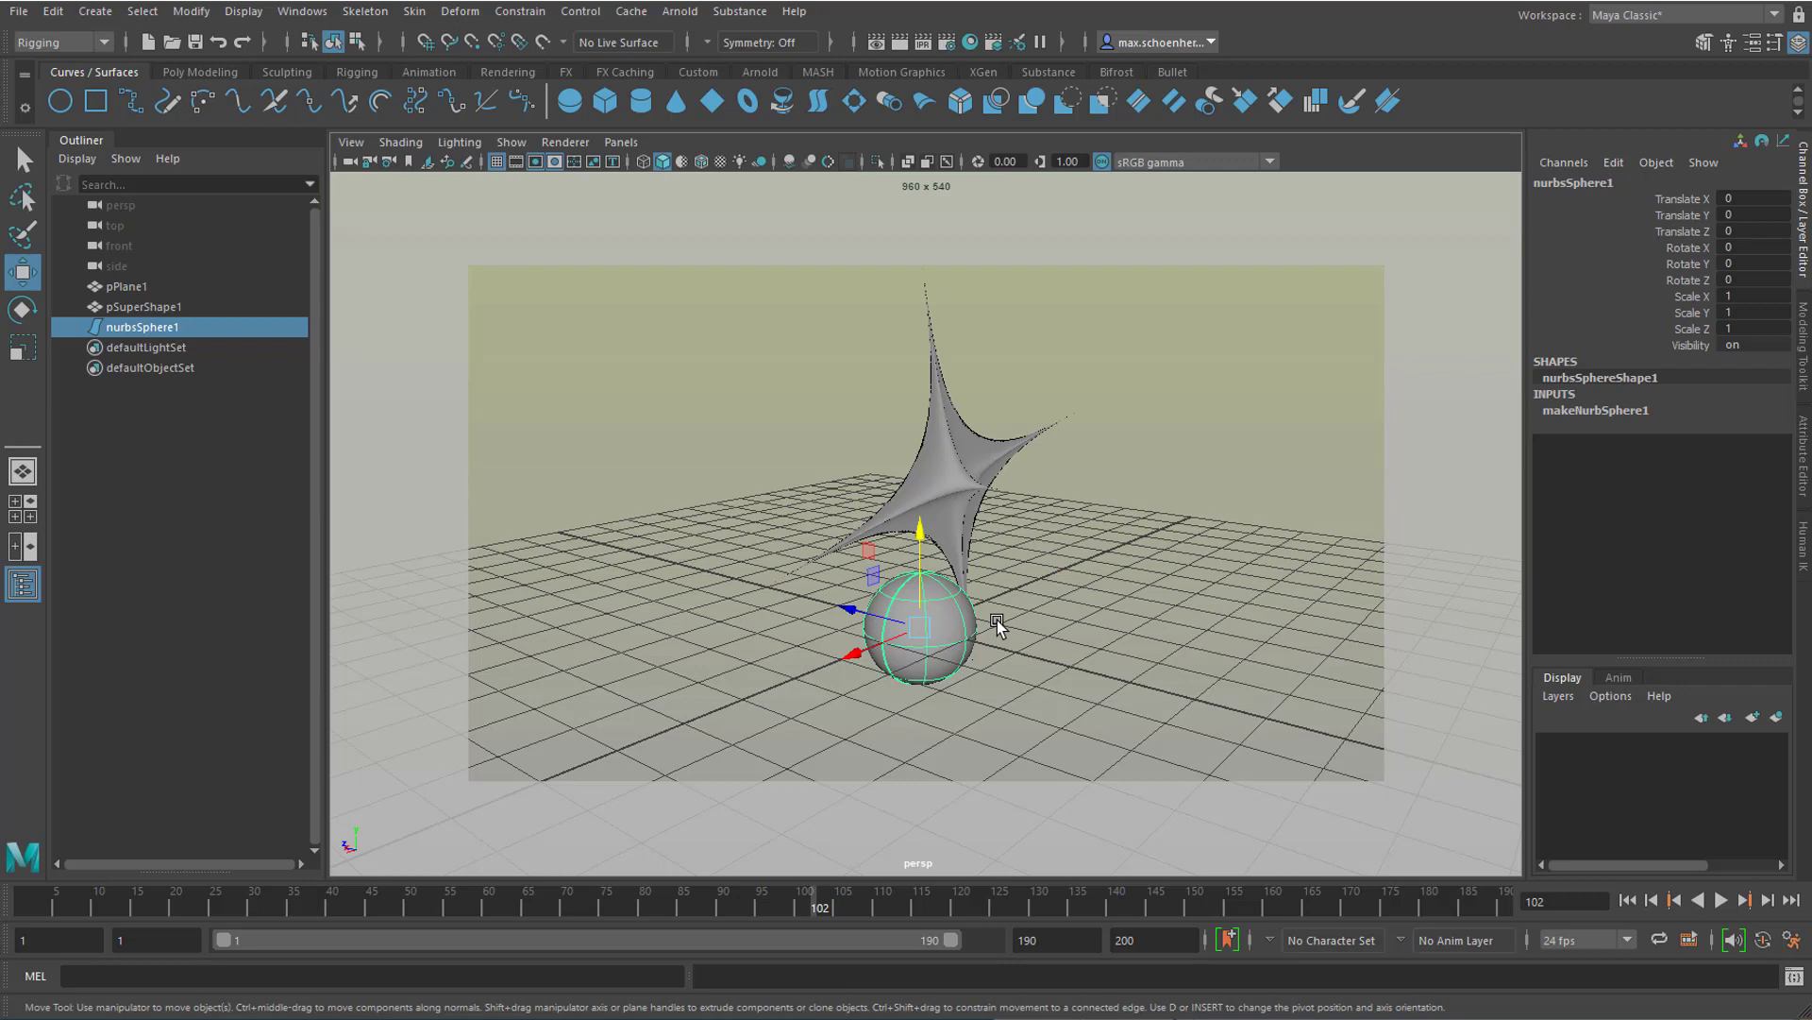
Step: Select the super shape and the sphere in turn with the Select Tool, and undo the last selection
click(26, 162)
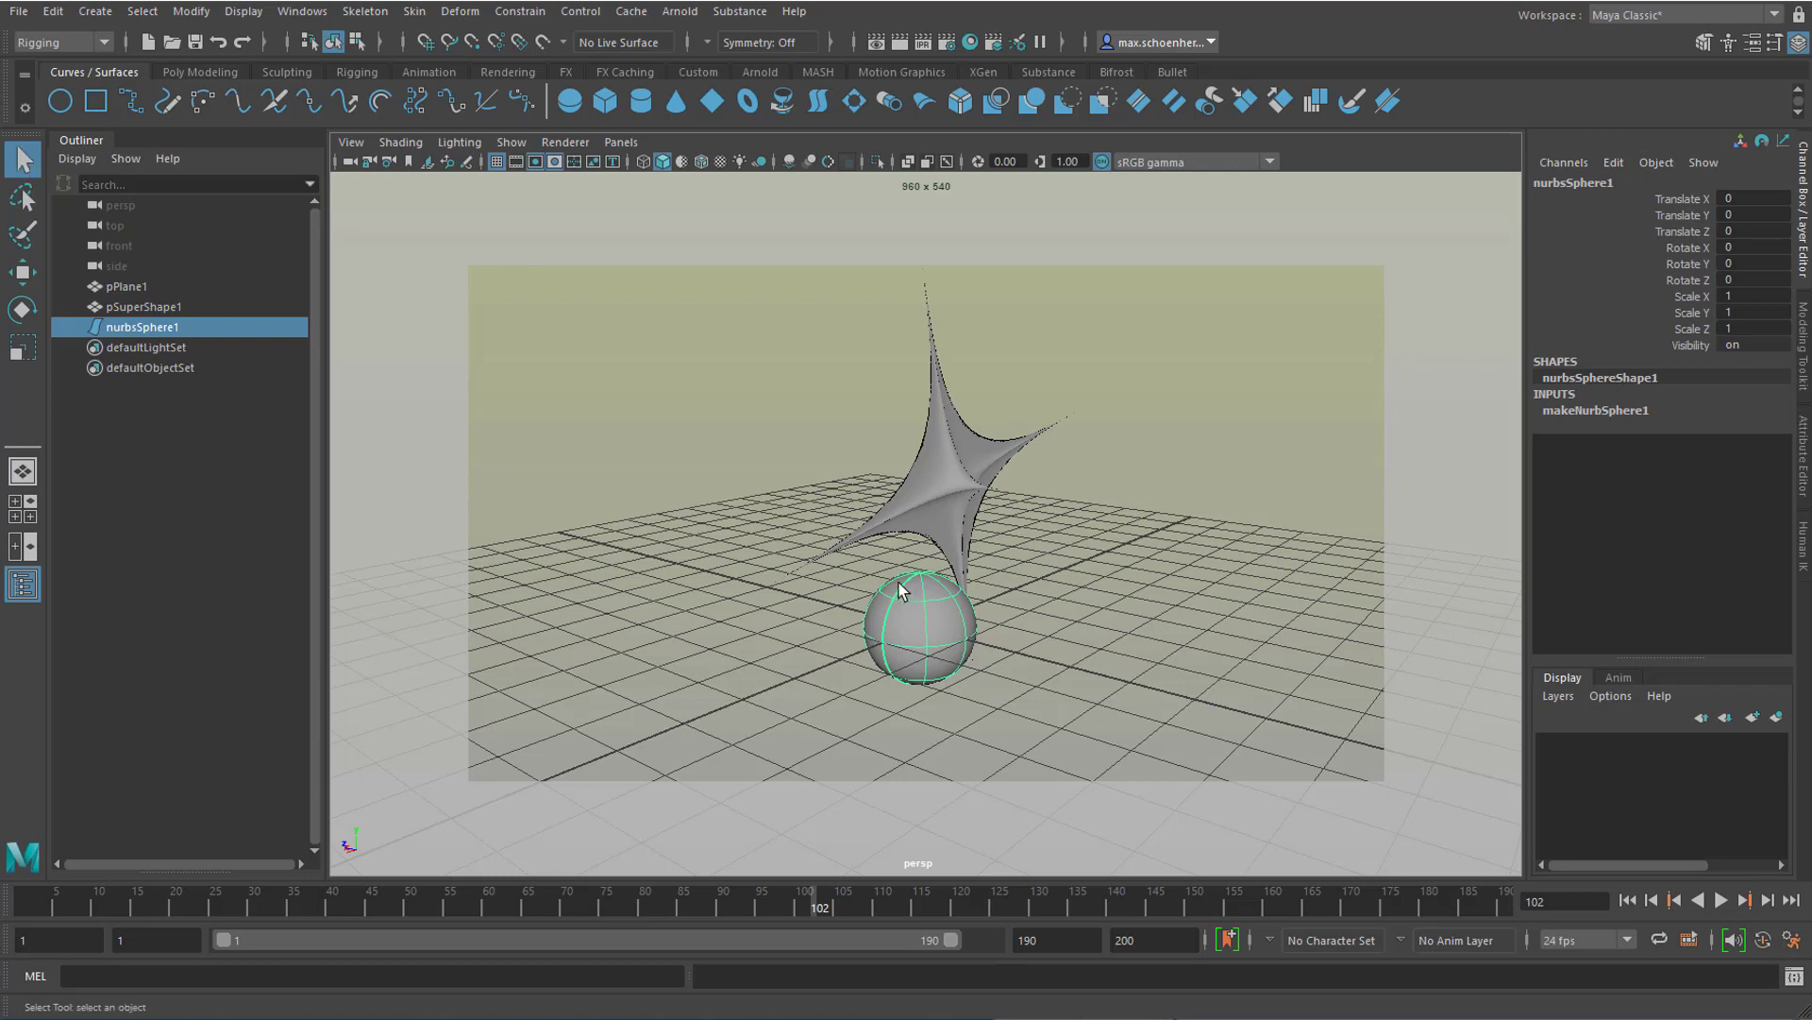
click(941, 505)
click(928, 640)
key(ctrl+z)
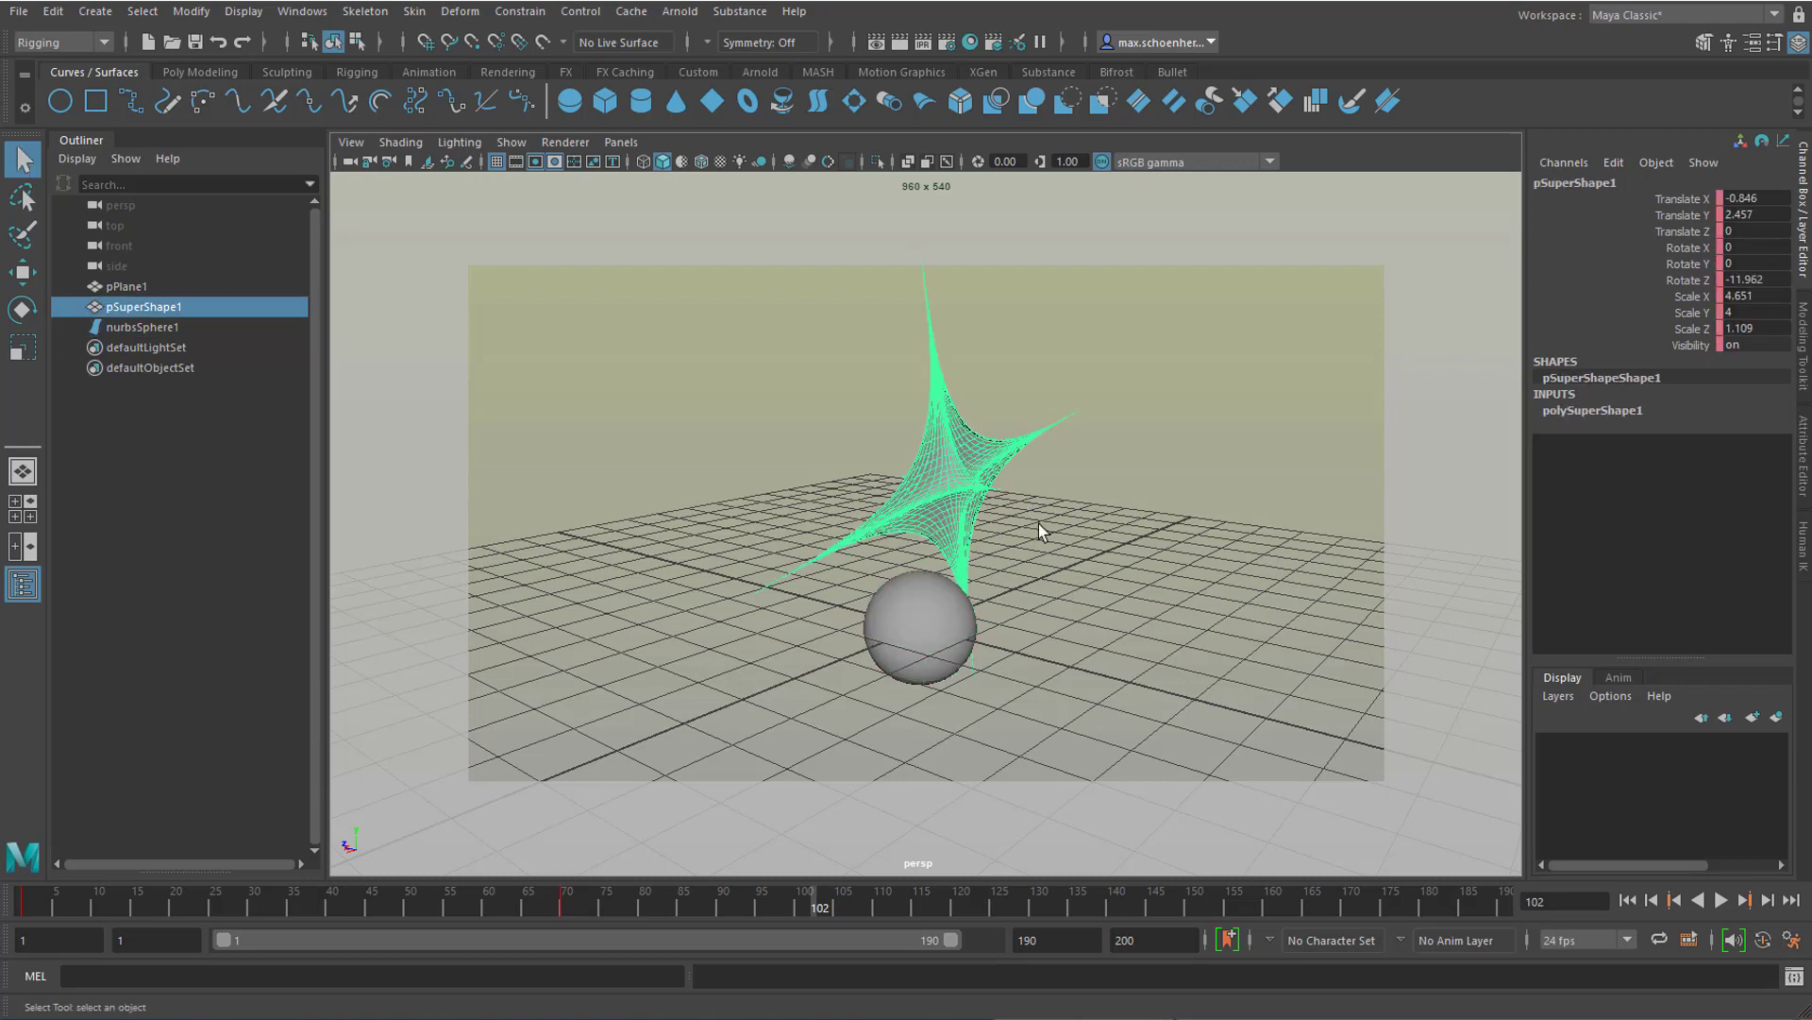
Step: Encircle the scene objects with the Lasso Tool, and lasso only the sphere to select it alone
click(21, 200)
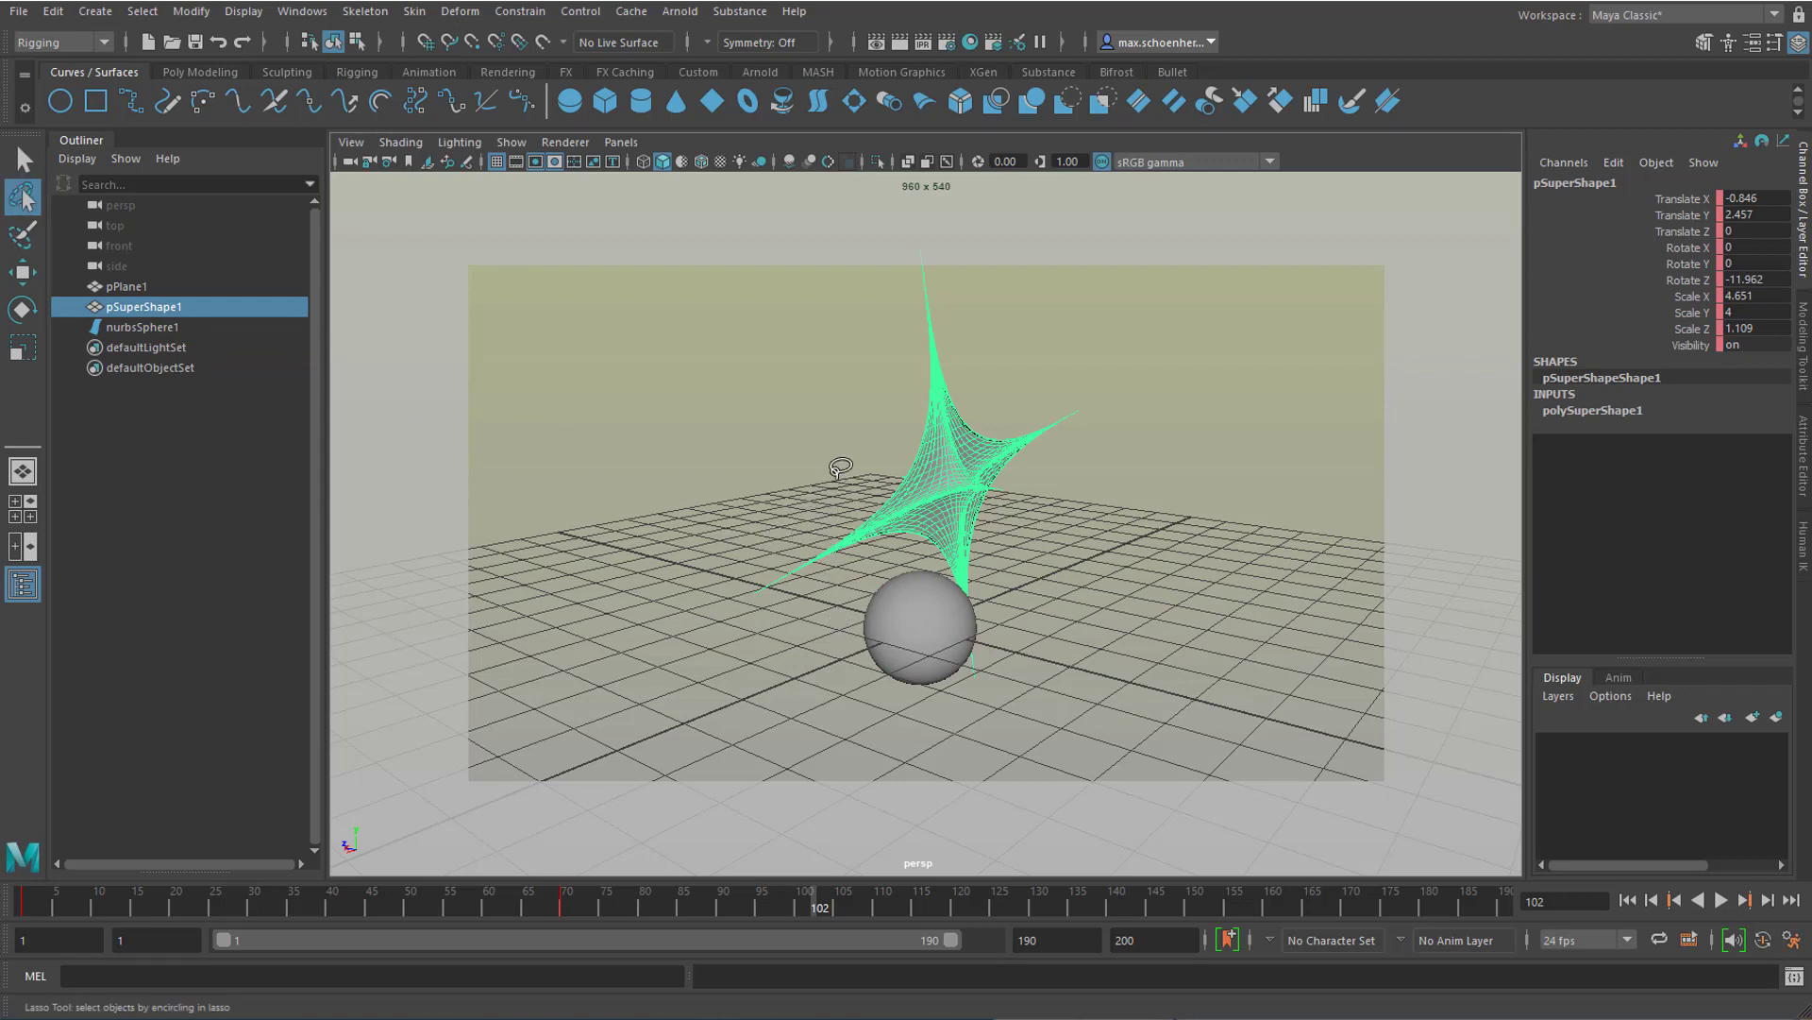
mouse_move(836, 475)
mouse_down()
mouse_move(972, 698)
mouse_move(1024, 489)
mouse_up()
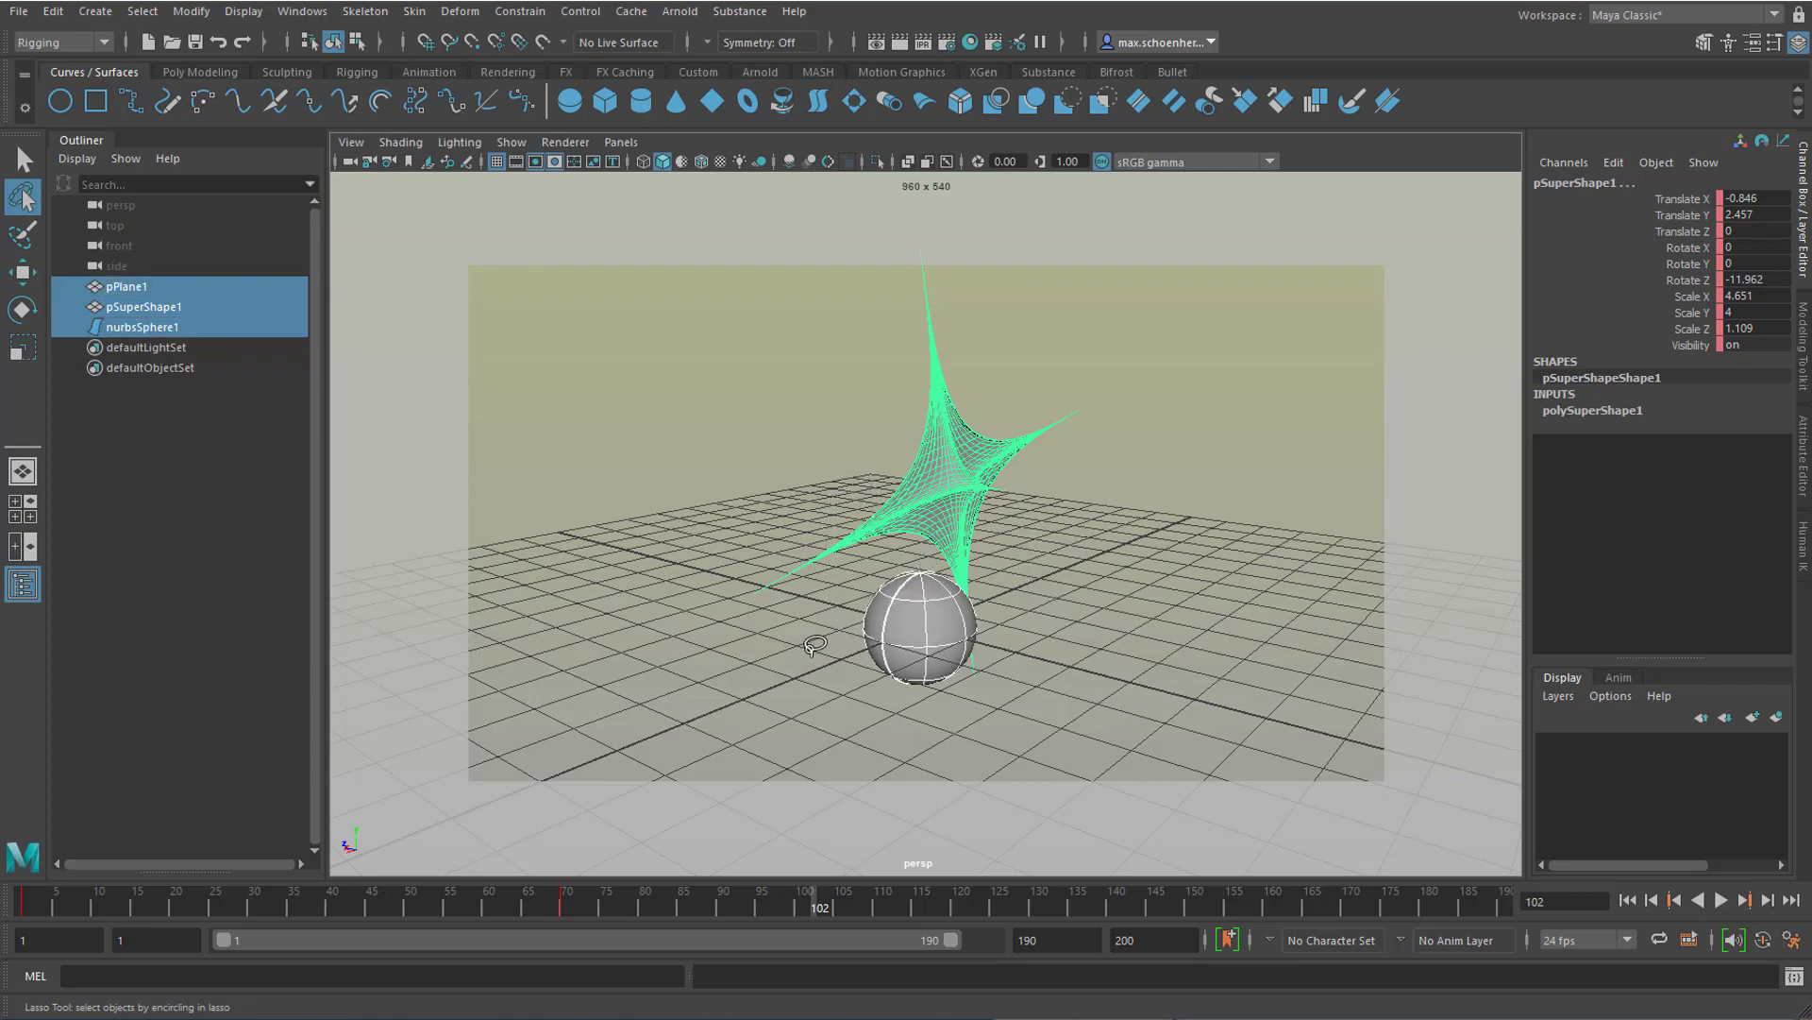
mouse_move(814, 650)
mouse_down()
mouse_move(863, 645)
mouse_move(923, 687)
mouse_up()
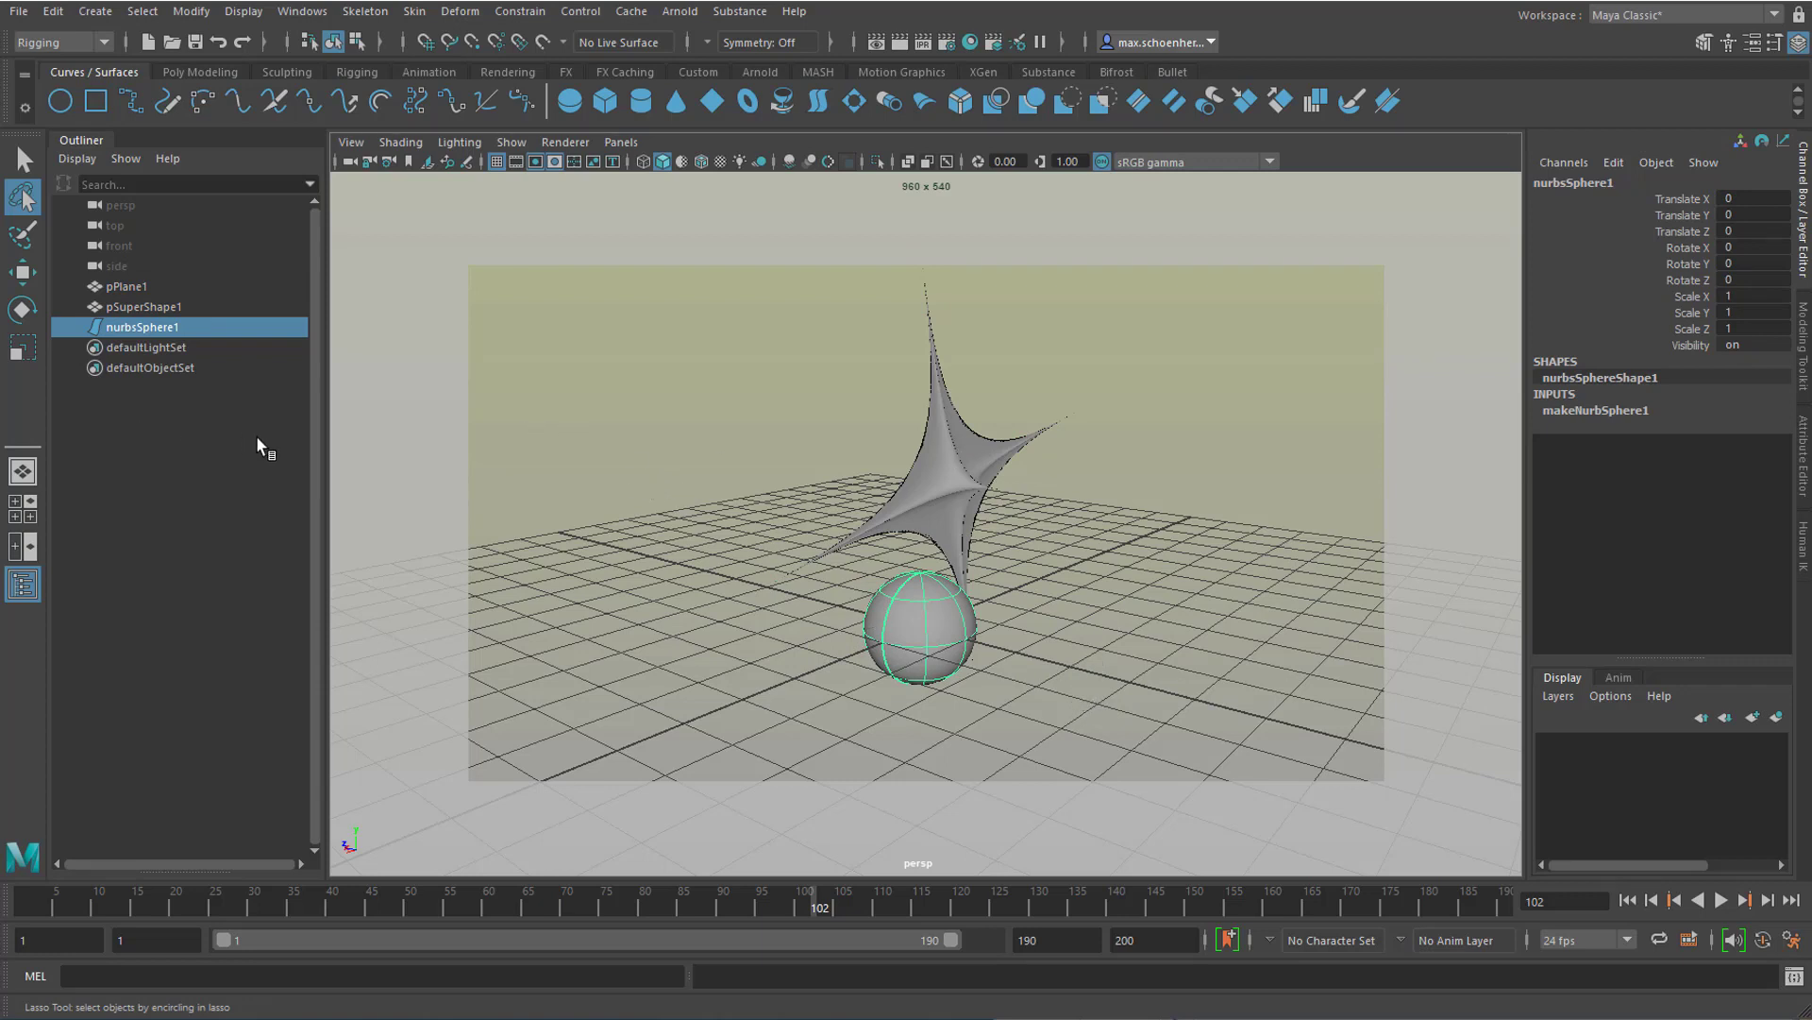
Step: Pull a single control vertex on the sphere's upper part outward to form a pointed tip, and return to object mode
click(25, 234)
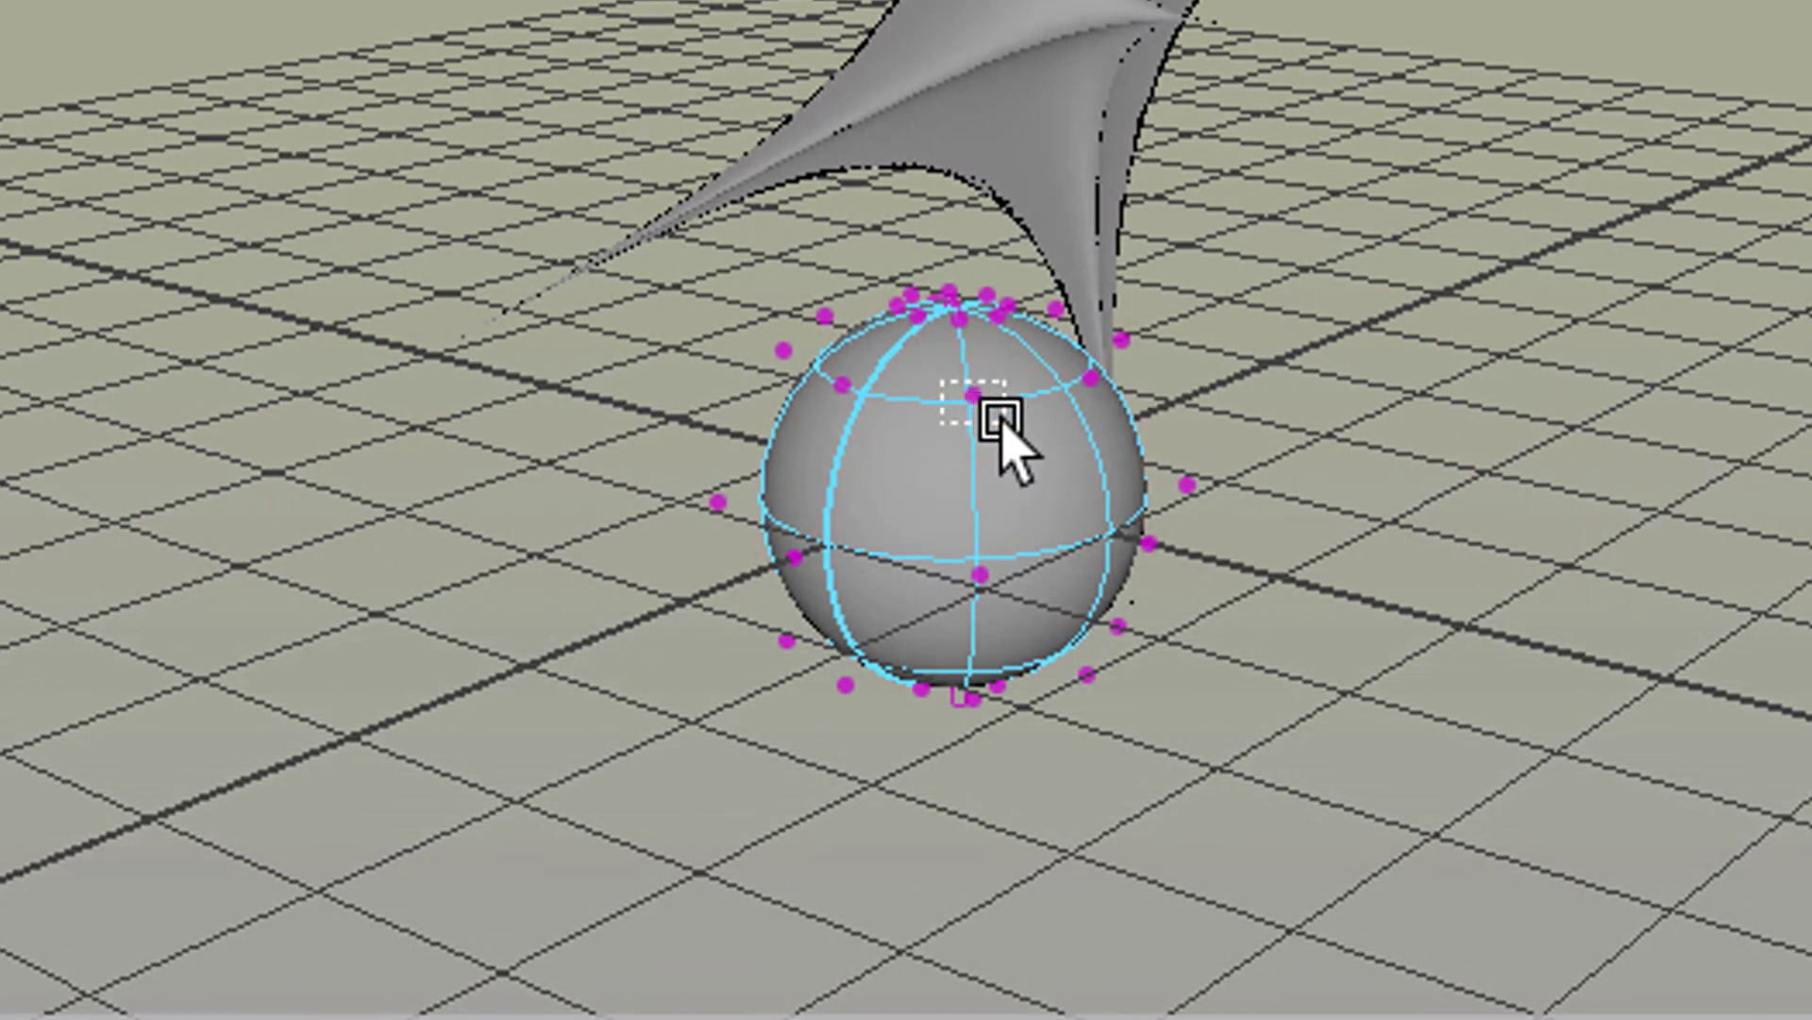
drag(942, 381, 1002, 423)
drag(984, 73, 1115, 176)
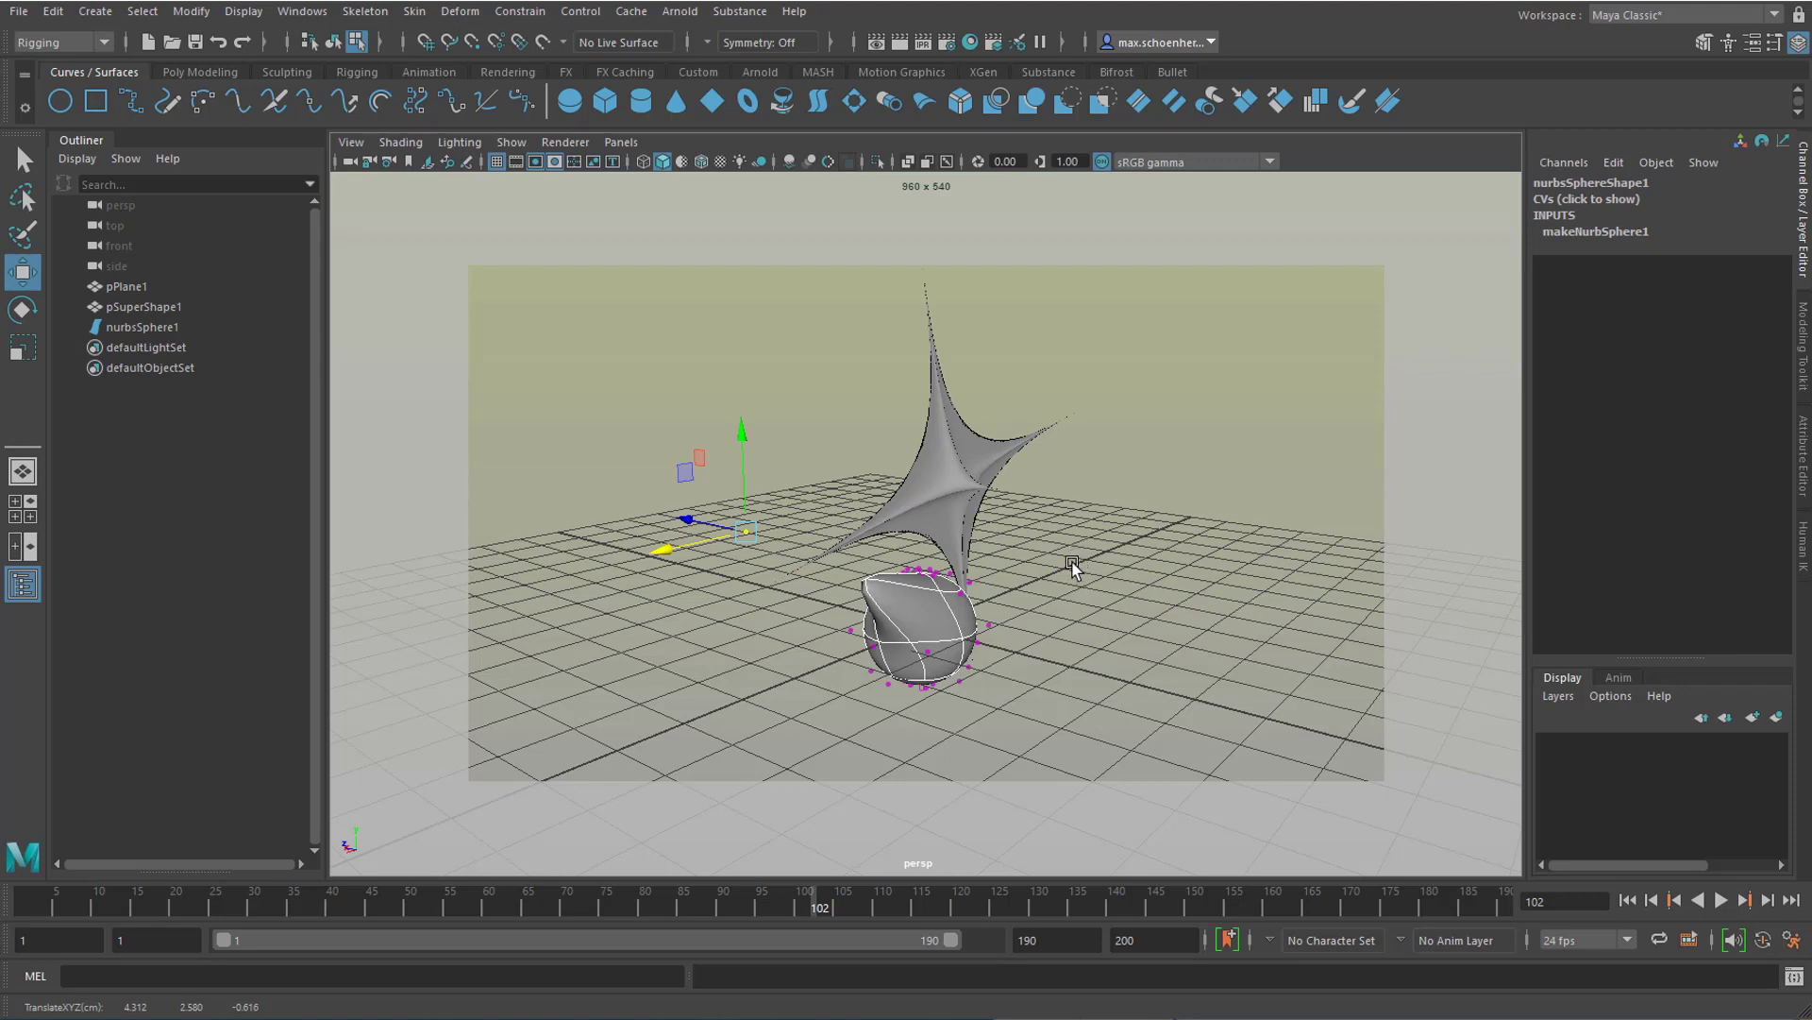
key(F8)
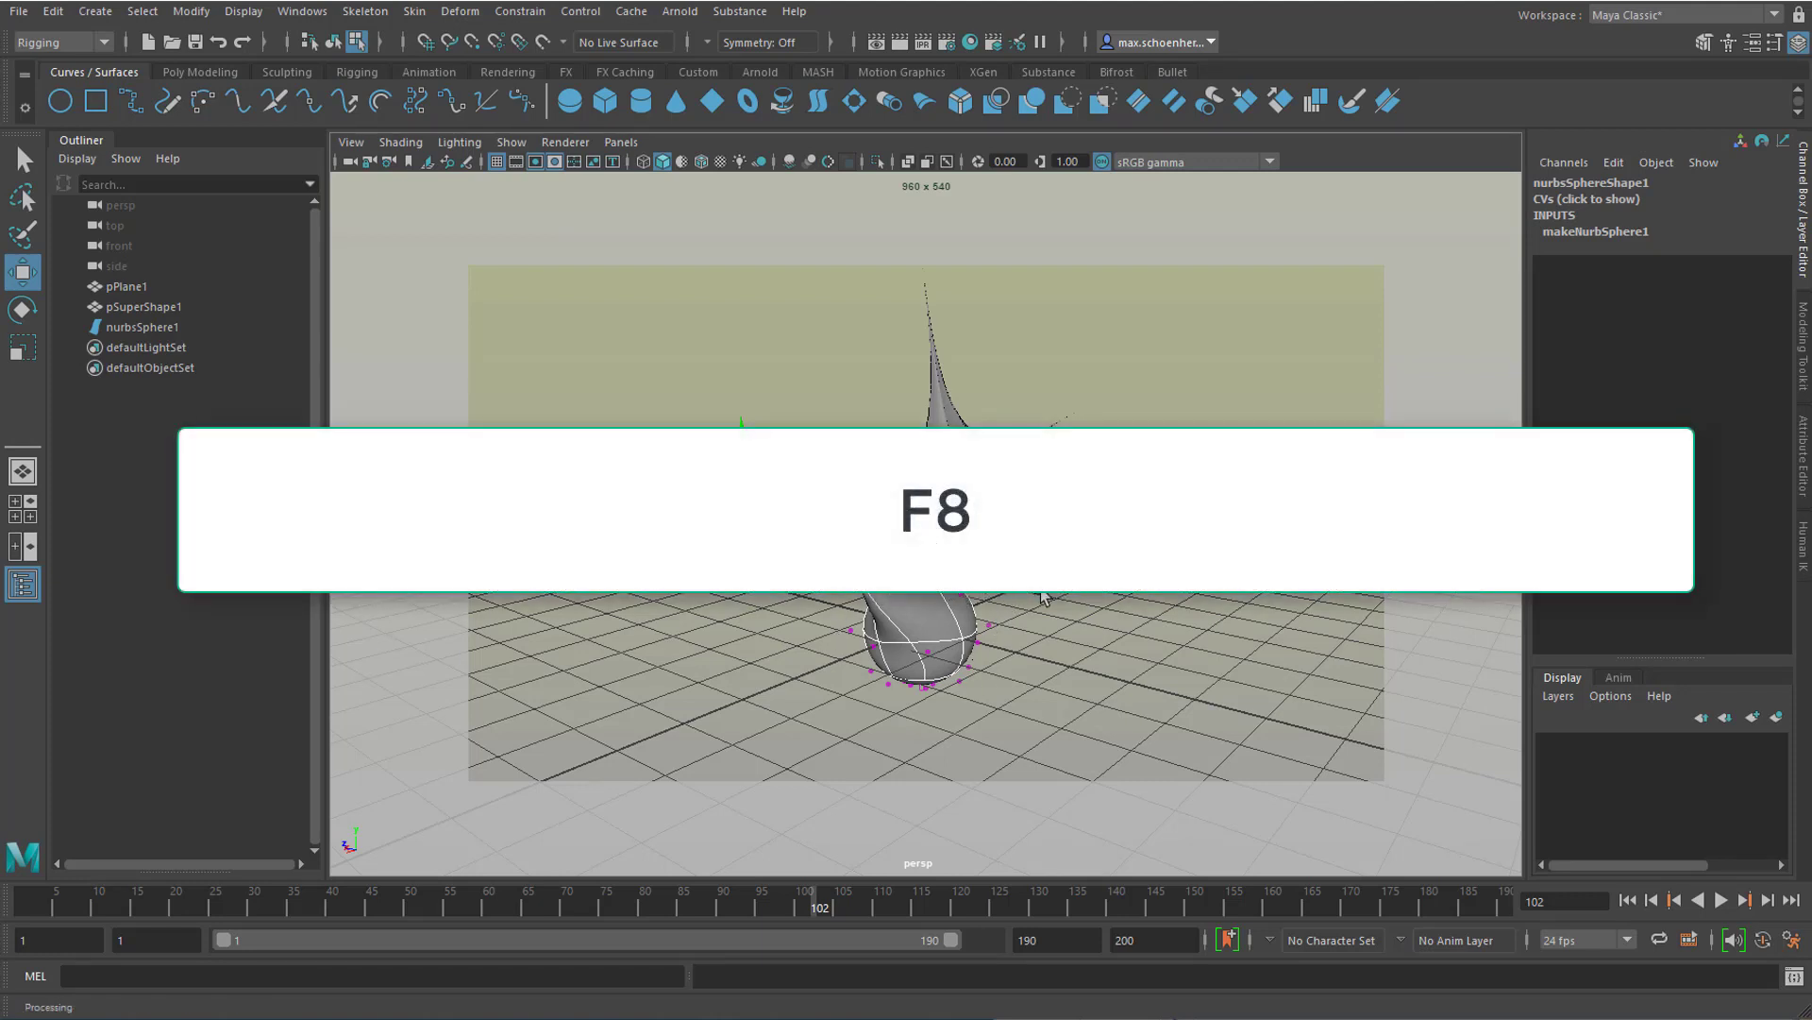
key(F8)
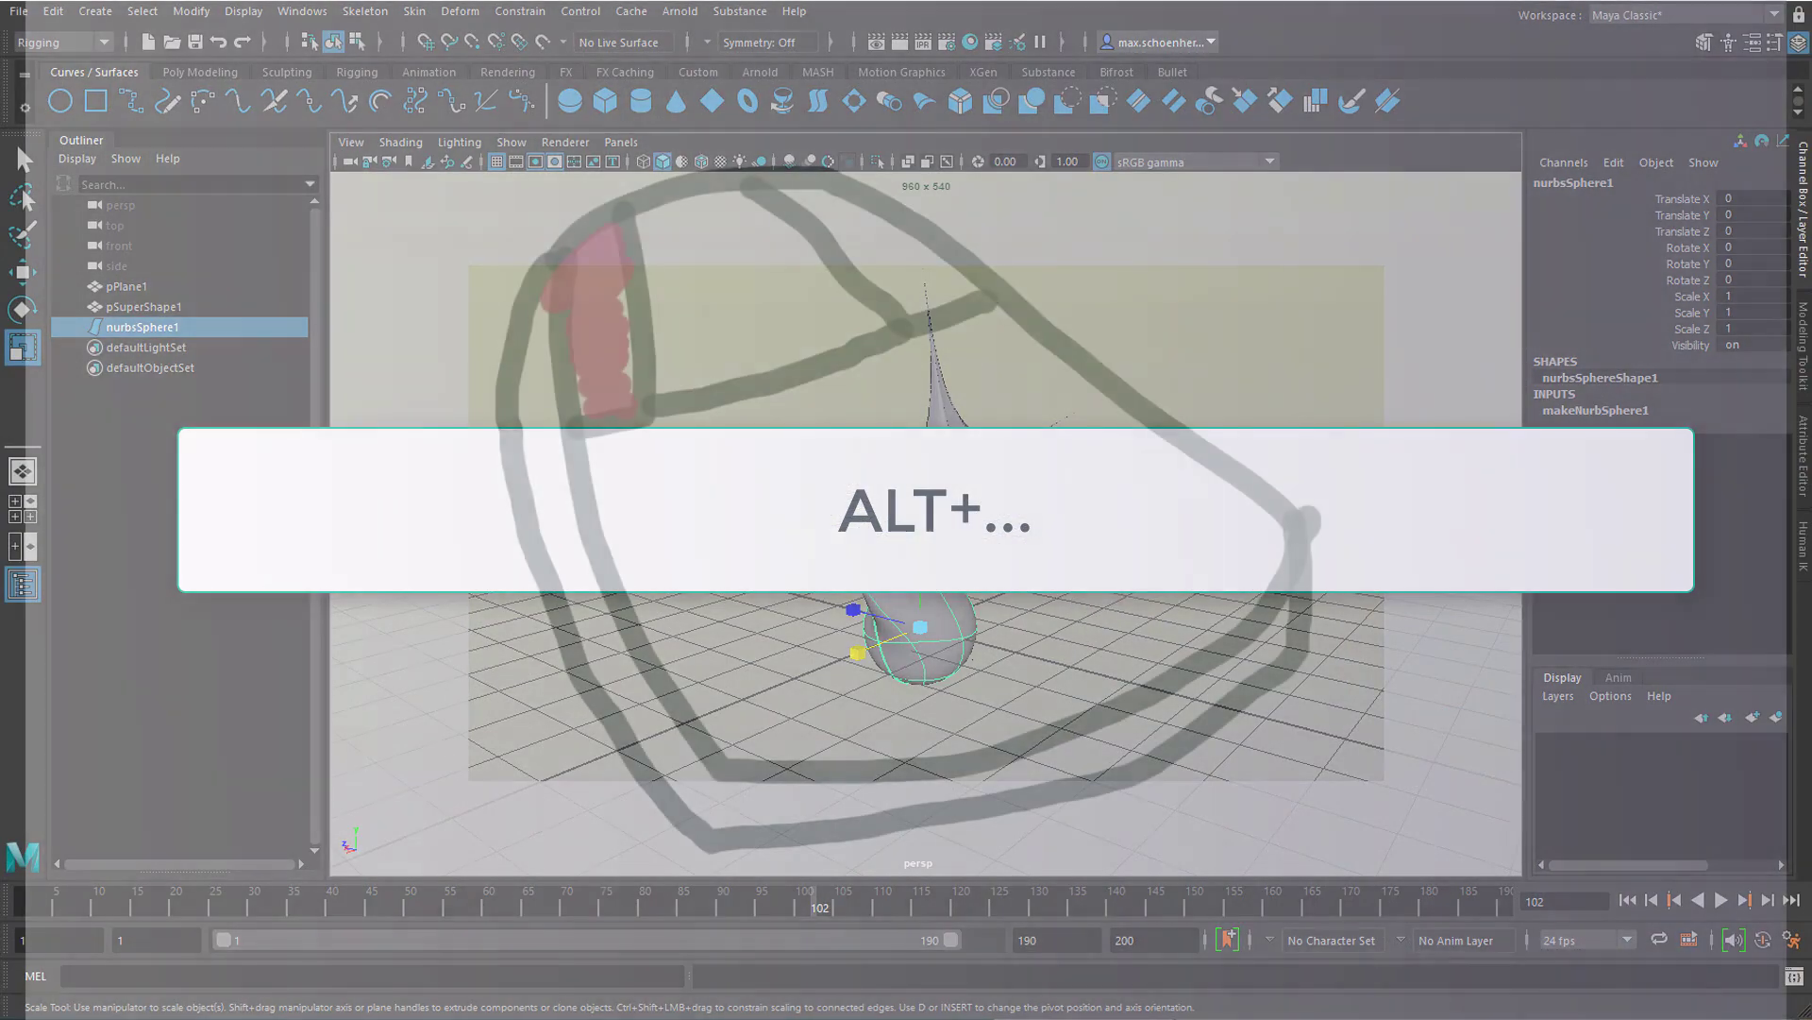
Step: Move the deformed sphere along the X axis to about -24.7, and frame it in the perspective view
mouse_move(1094, 593)
alt+mouse_down()
mouse_move(1050, 609)
mouse_move(849, 506)
mouse_move(1085, 598)
mouse_move(1253, 599)
mouse_move(1299, 625)
mouse_move(1275, 668)
mouse_move(1124, 607)
mouse_move(1033, 621)
mouse_move(972, 573)
mouse_move(1100, 599)
mouse_move(999, 518)
alt+mouse_up()
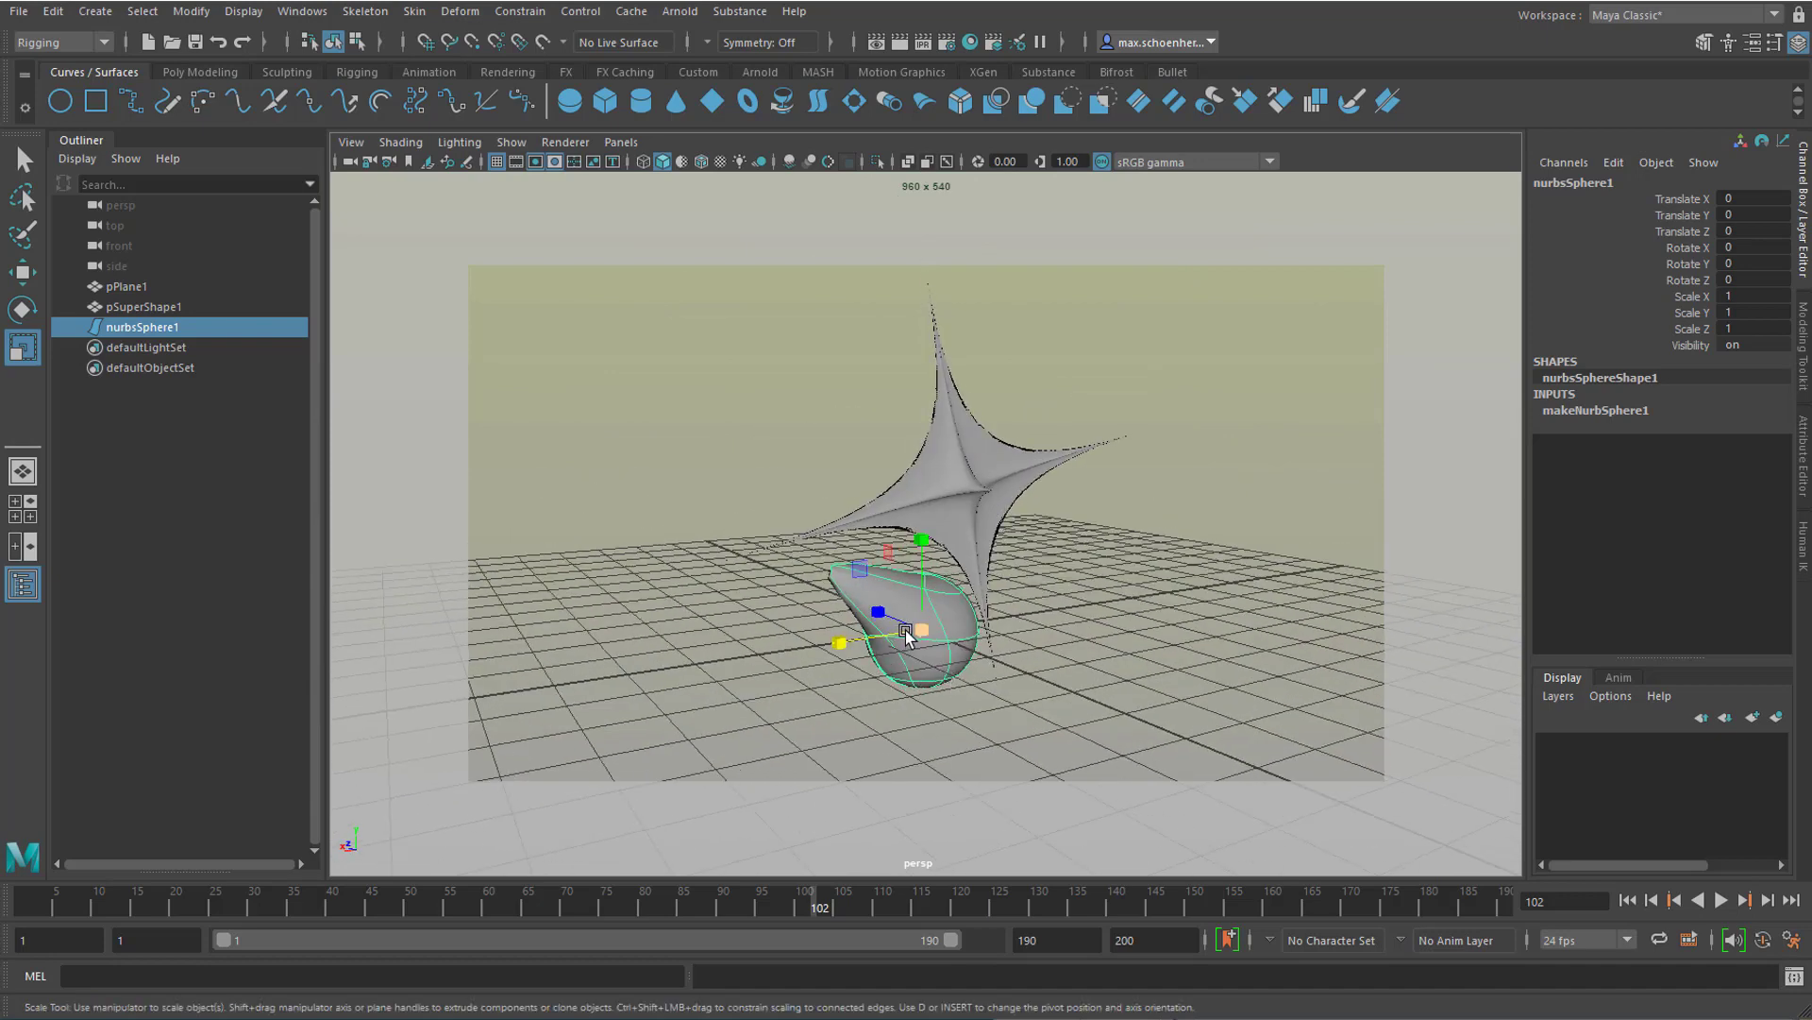
drag(839, 650, 1563, 538)
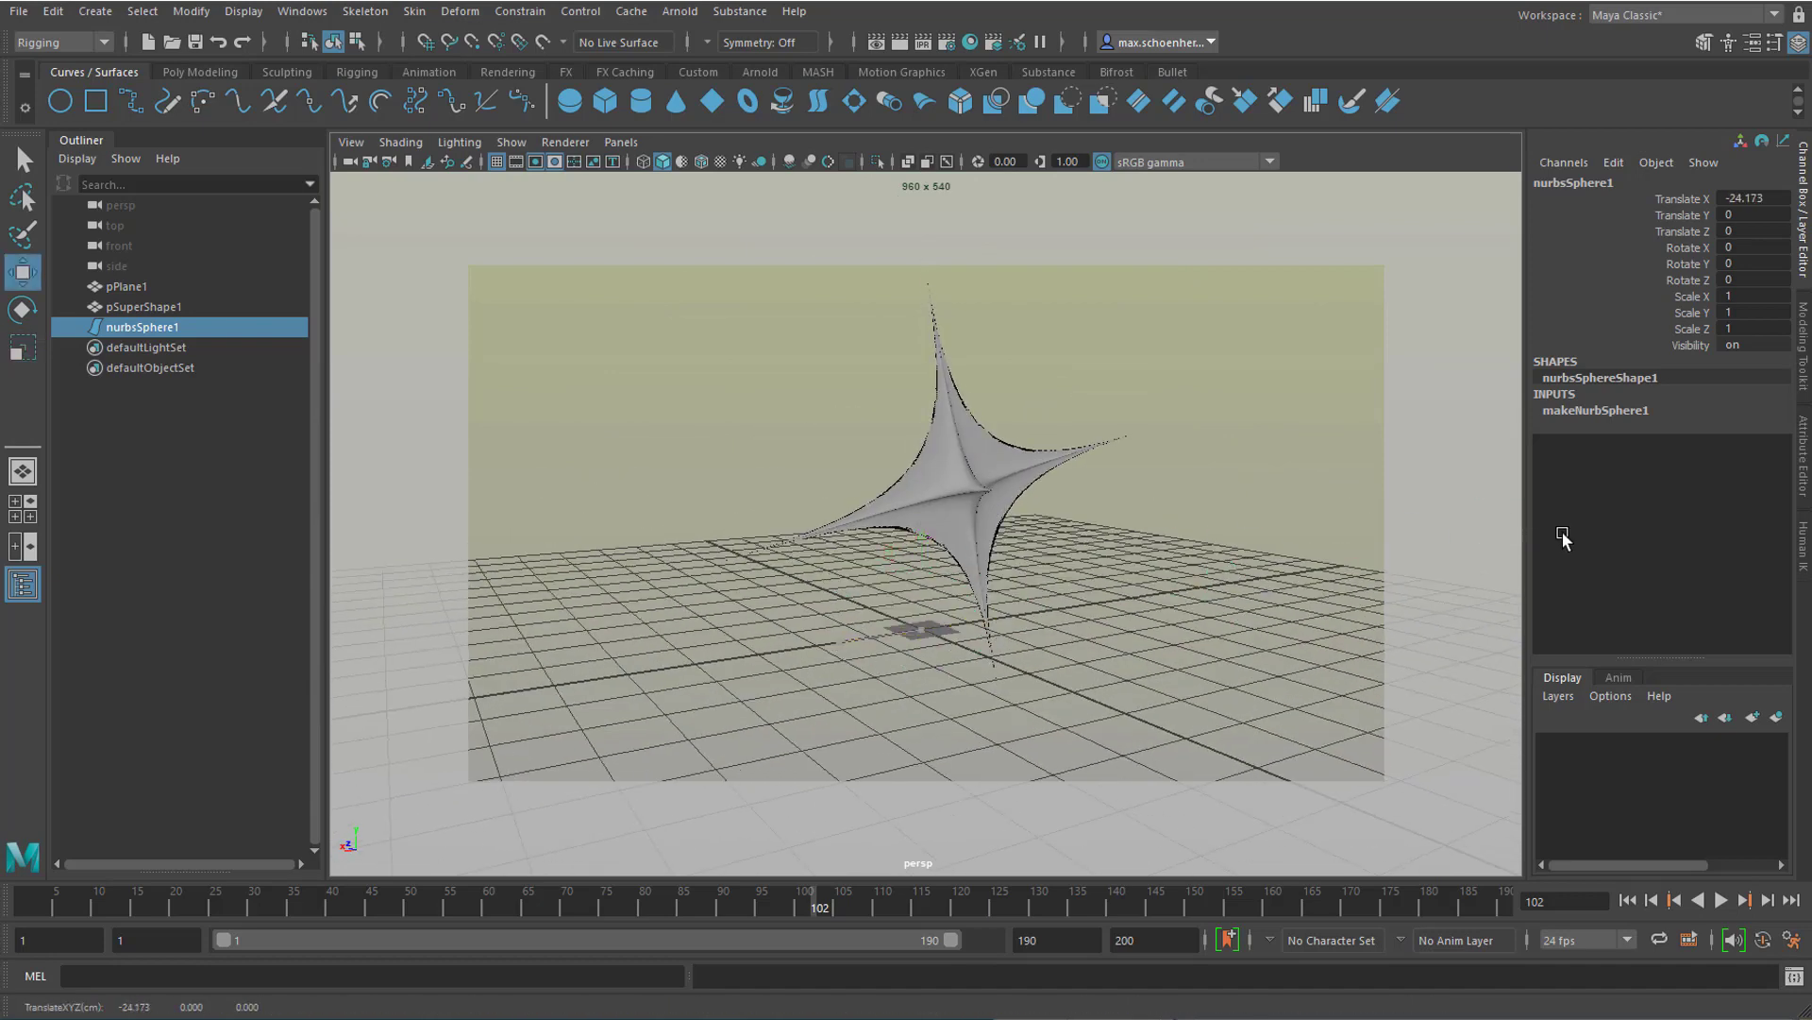
key(f)
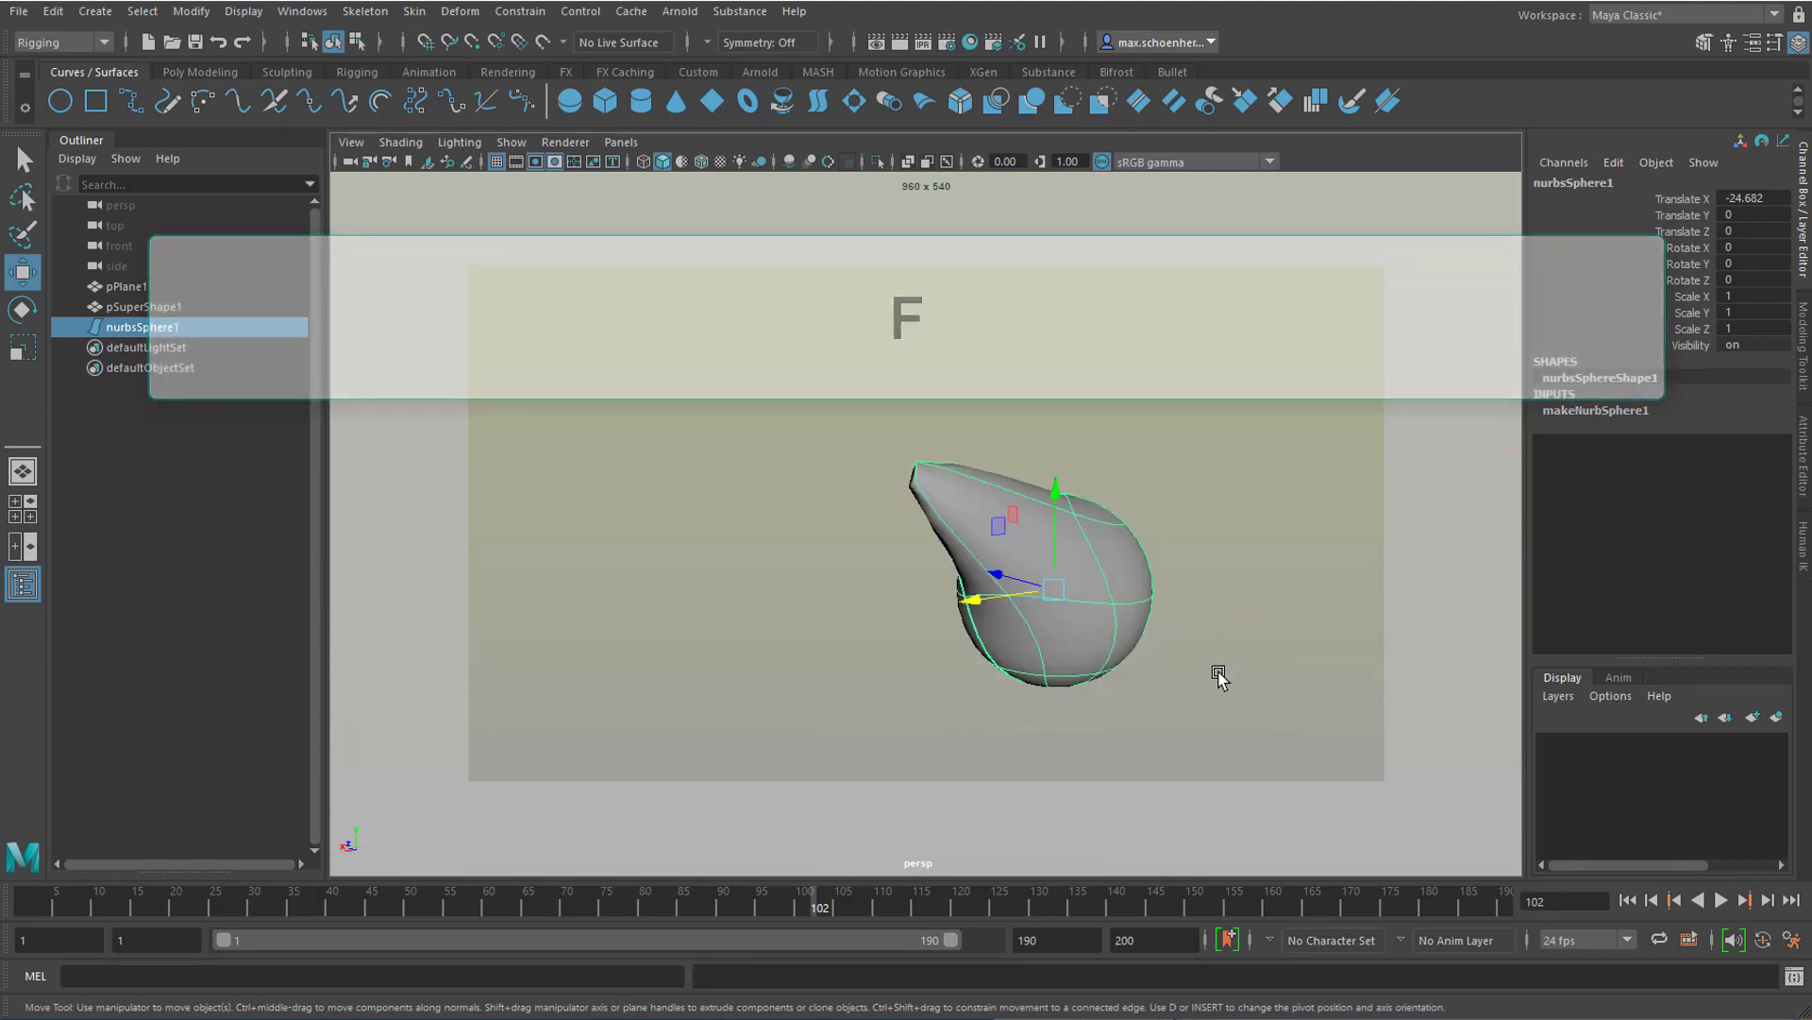
Step: Orbit the sphere, frame the whole scene, and orbit, pan and zoom to view the super shape and sphere from different angles and distances
mouse_move(1010, 668)
alt+mouse_down()
mouse_move(979, 667)
mouse_move(1084, 689)
mouse_move(1205, 679)
mouse_move(1180, 703)
mouse_move(979, 655)
mouse_move(805, 688)
mouse_move(858, 689)
mouse_move(888, 630)
mouse_move(1201, 660)
mouse_move(1130, 717)
mouse_move(915, 695)
mouse_move(858, 717)
mouse_move(995, 676)
mouse_move(700, 647)
mouse_move(1084, 683)
mouse_move(1016, 690)
alt+mouse_up()
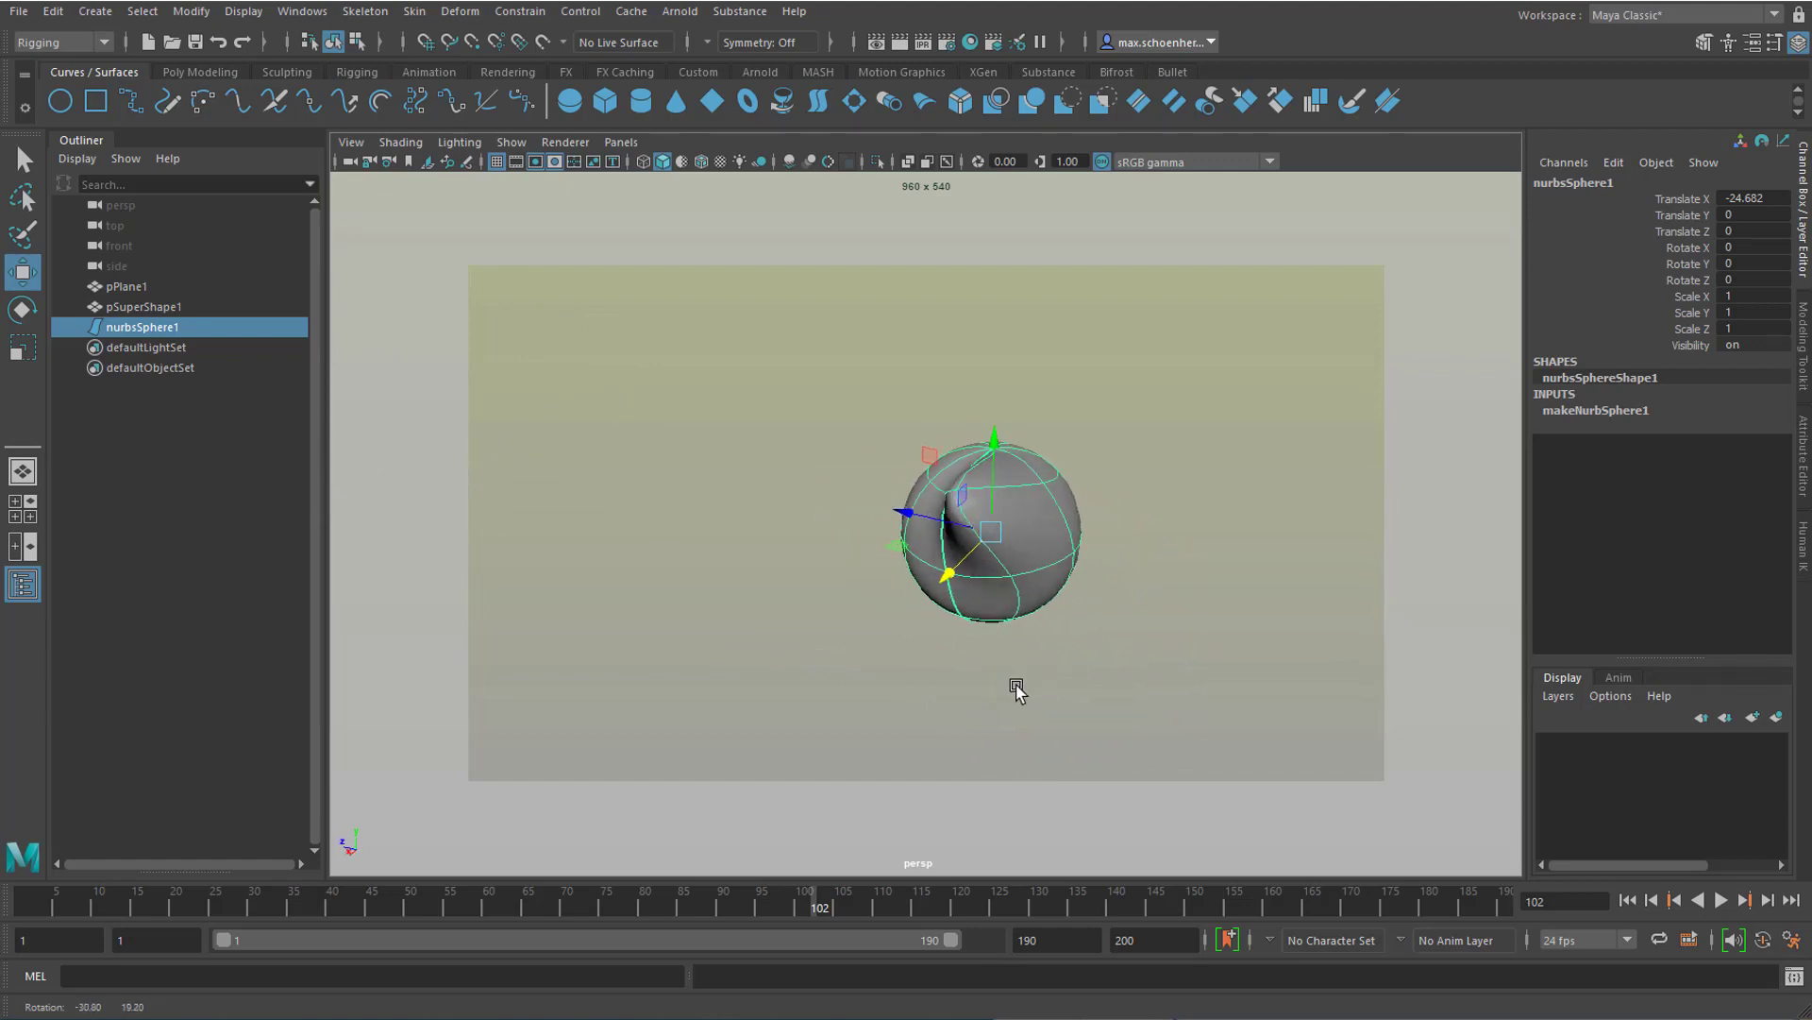
key(a)
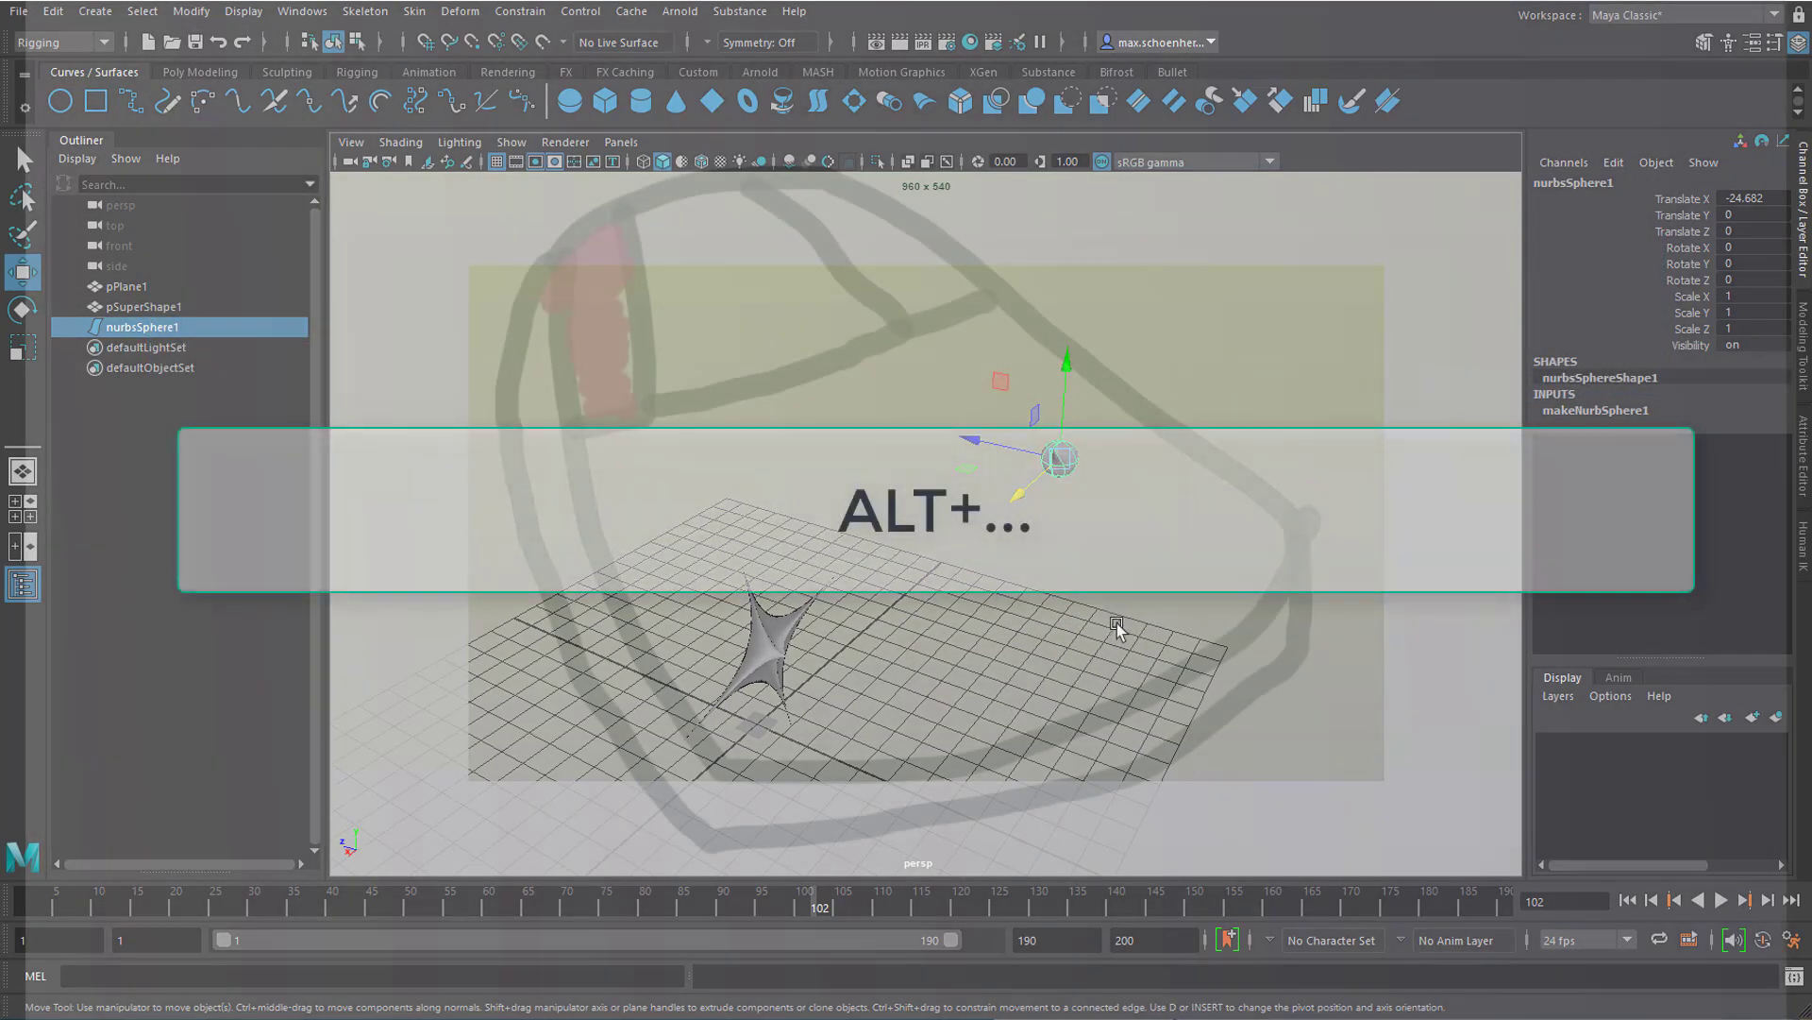
alt+drag(1118, 621, 999, 593)
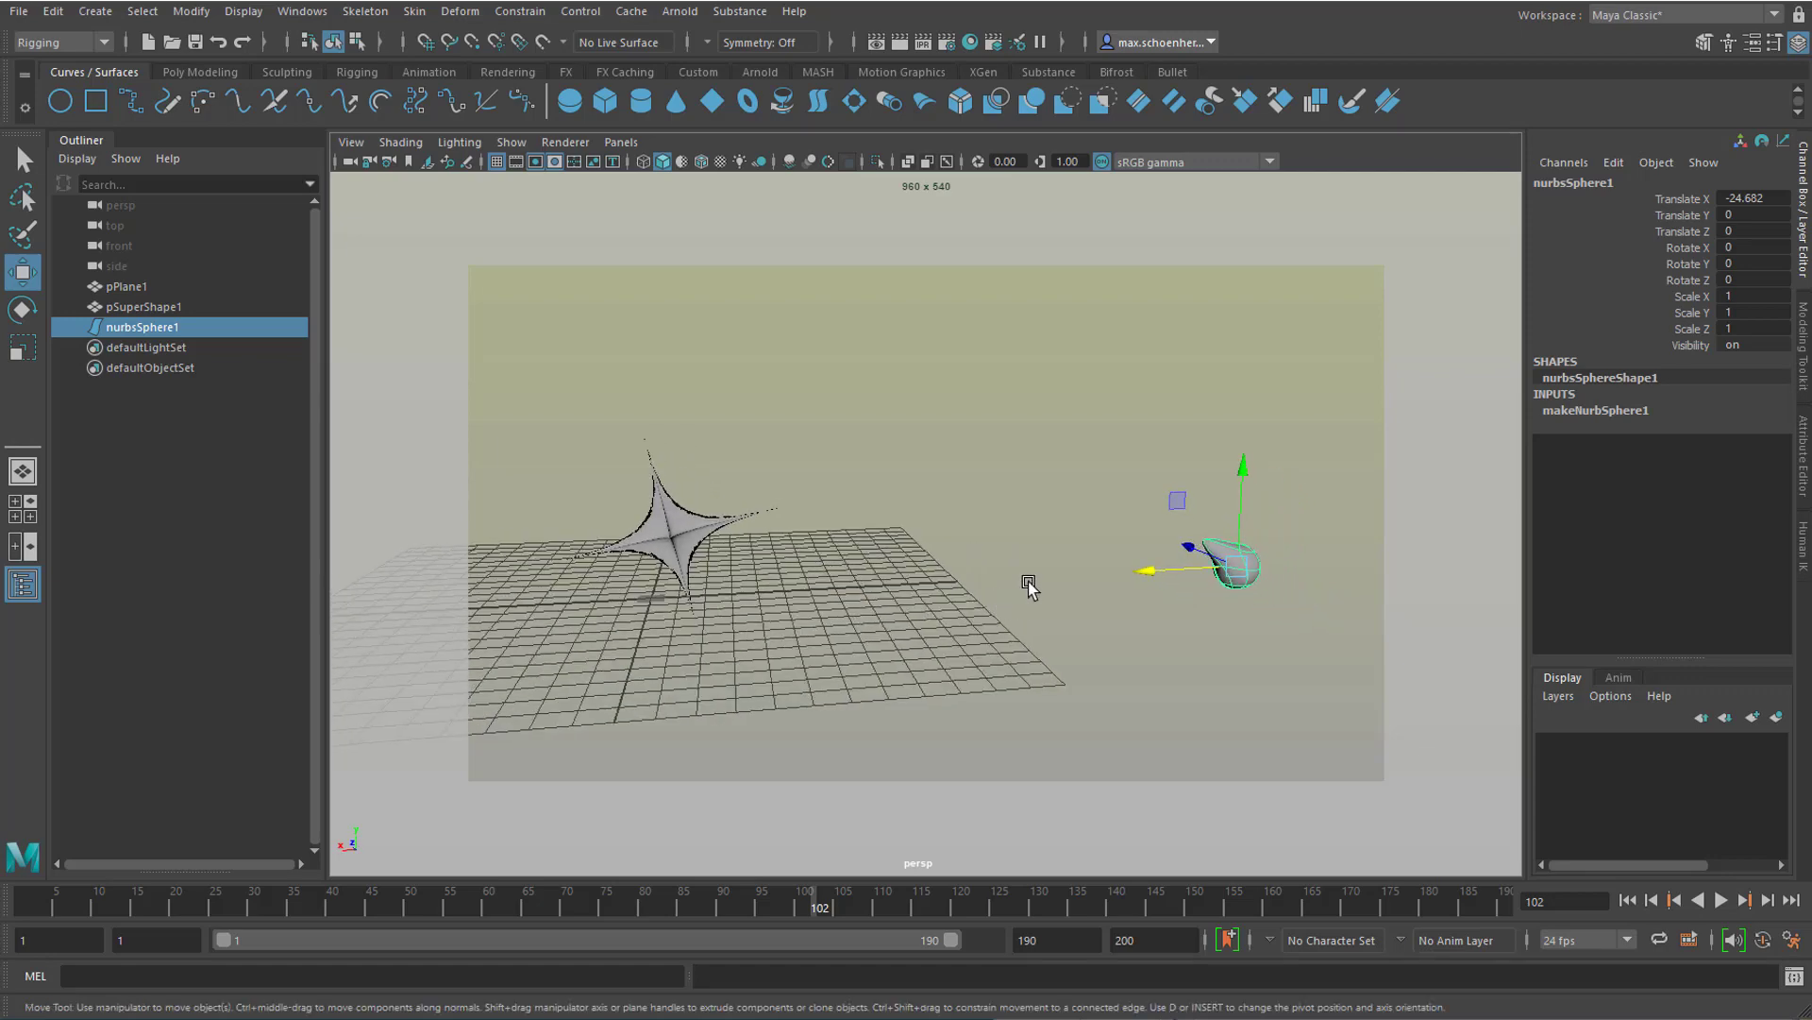
mouse_move(1168, 570)
alt+middle_down()
mouse_move(1021, 541)
mouse_move(937, 617)
mouse_move(1028, 405)
mouse_move(1170, 437)
mouse_move(842, 570)
mouse_move(897, 371)
mouse_move(1060, 433)
mouse_move(979, 579)
mouse_move(818, 388)
mouse_move(1055, 404)
mouse_move(1080, 539)
mouse_move(1234, 450)
mouse_move(995, 523)
mouse_move(997, 382)
mouse_move(1032, 554)
mouse_move(1076, 405)
mouse_move(906, 539)
mouse_move(995, 577)
mouse_move(1084, 509)
mouse_move(1067, 356)
mouse_move(1038, 490)
mouse_move(1163, 574)
mouse_move(987, 583)
mouse_move(1092, 550)
mouse_move(888, 492)
mouse_move(991, 554)
alt+middle_up()
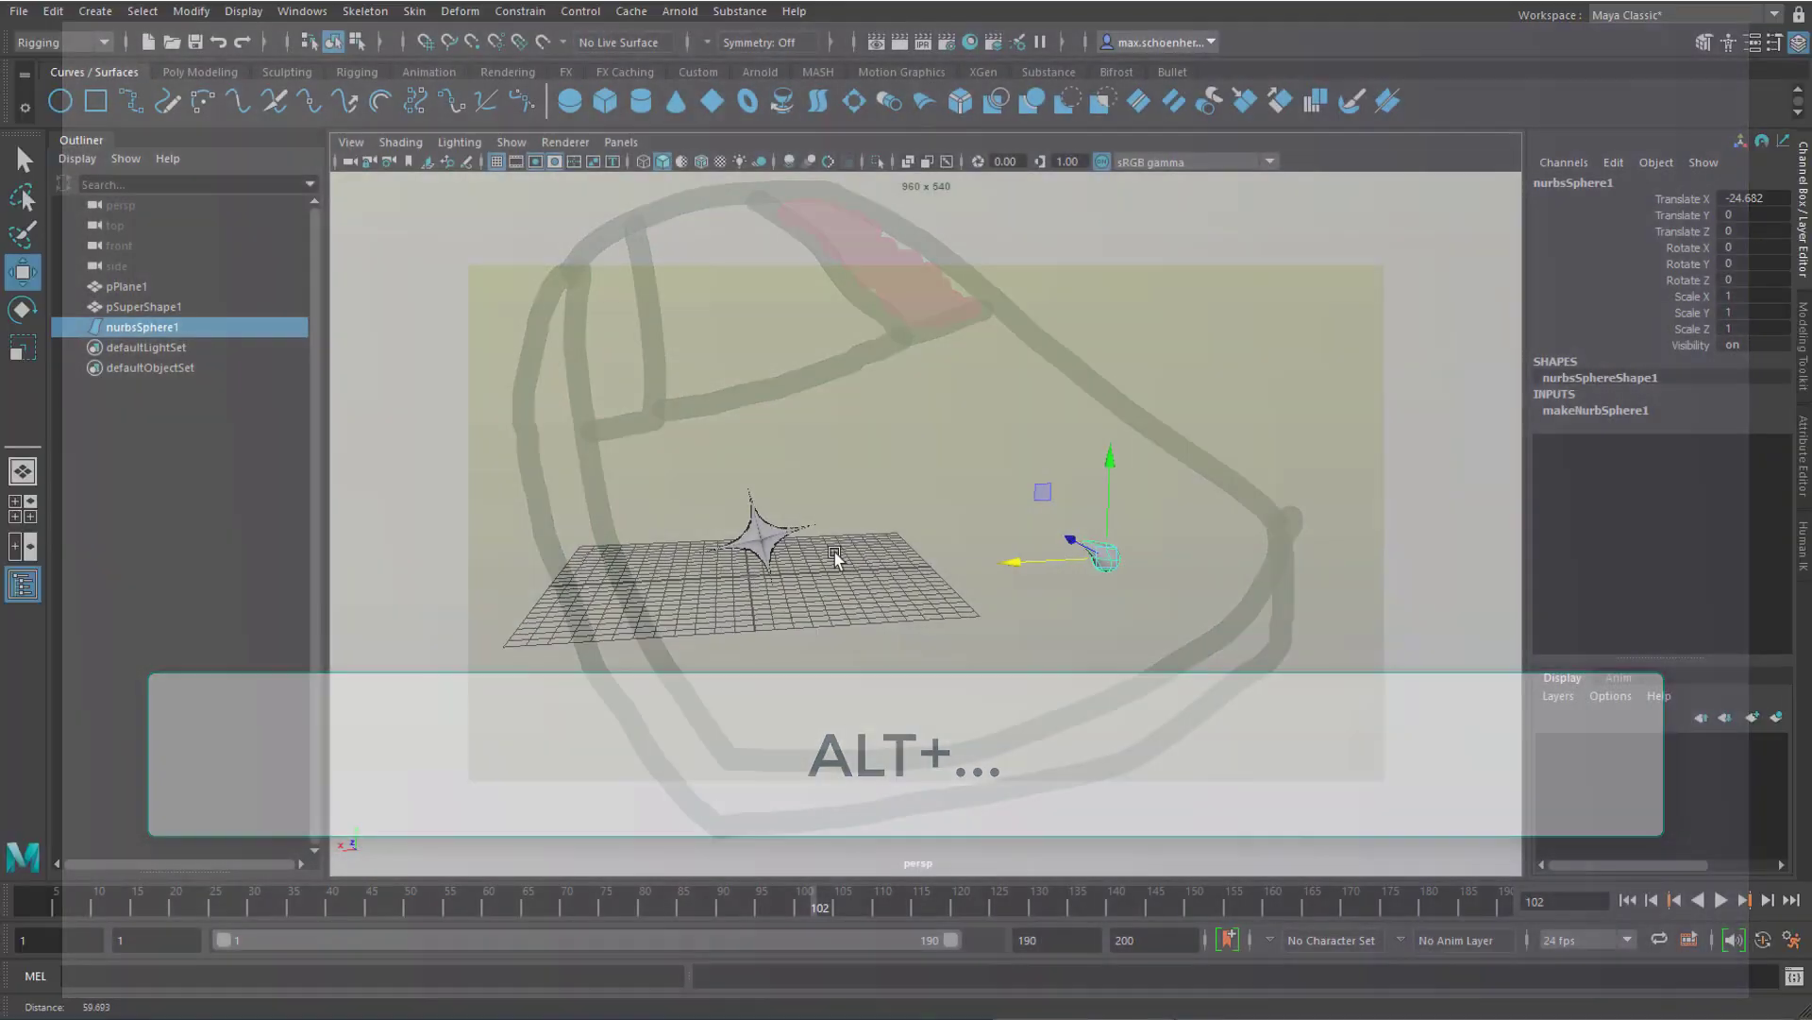
alt+middle_drag(835, 552, 912, 540)
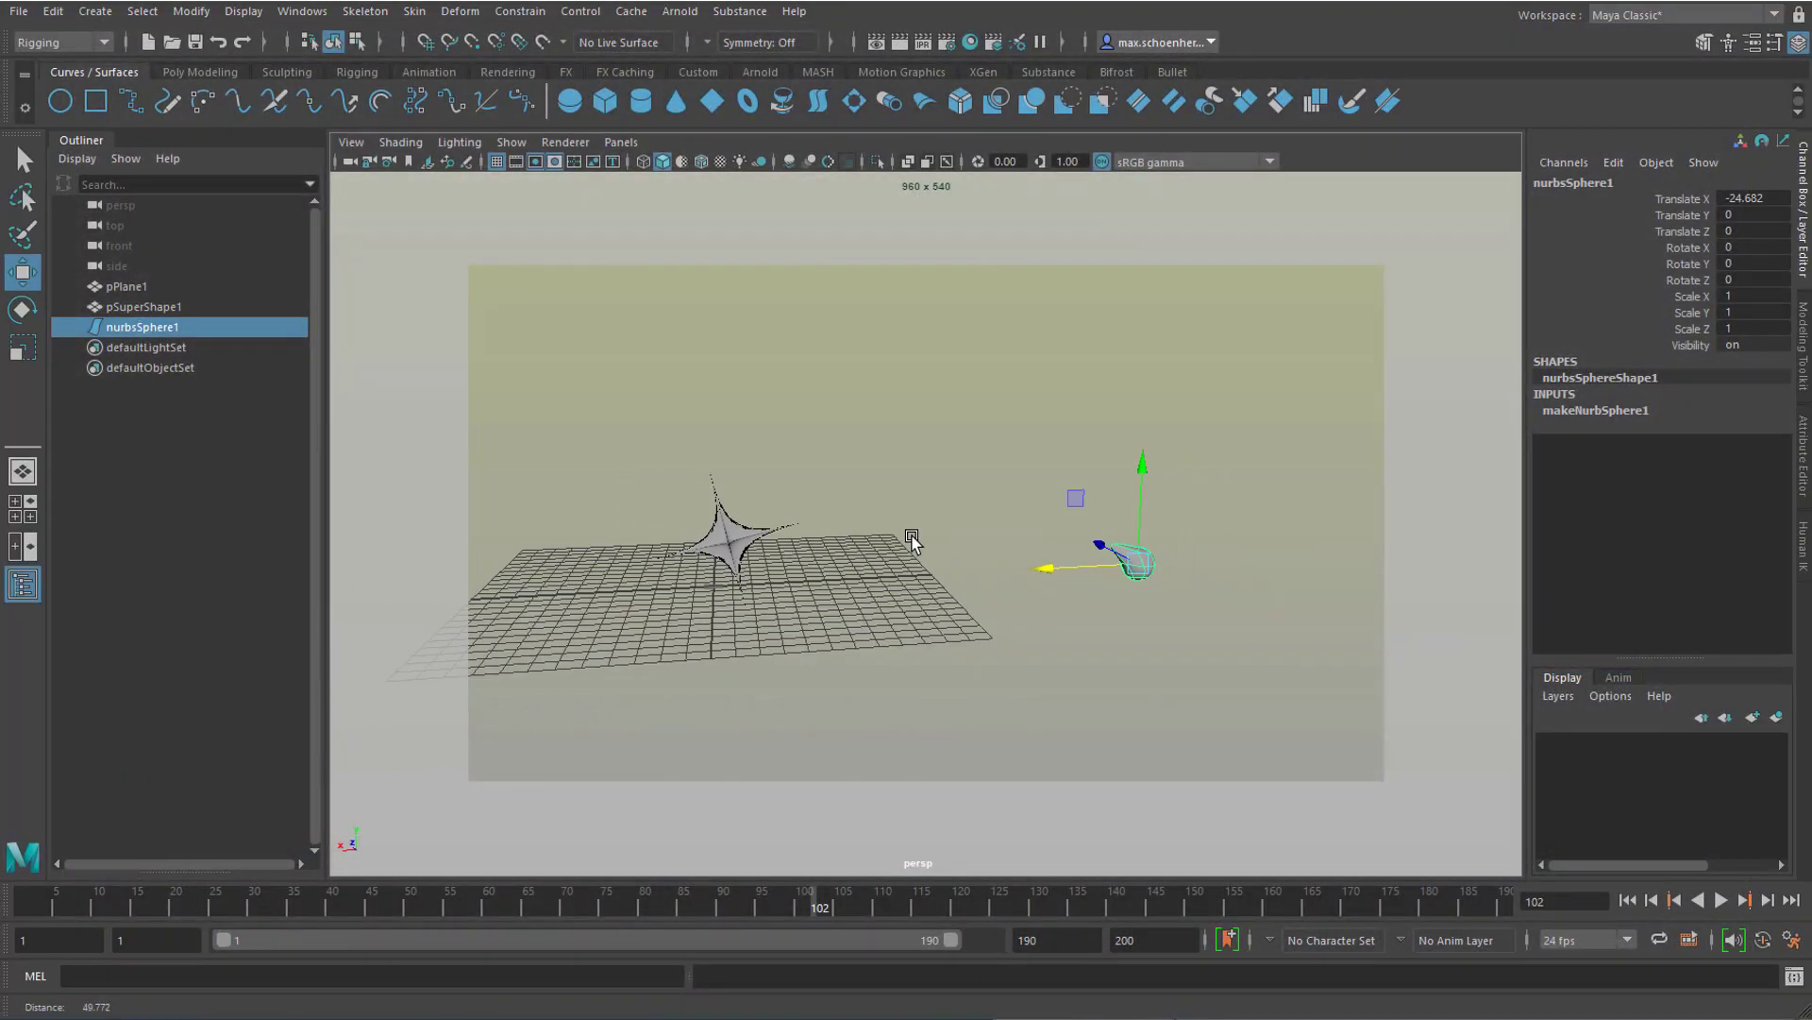
alt+right_drag(912, 540, 942, 552)
scroll(939, 542, up, 4)
scroll(947, 535, down, 11)
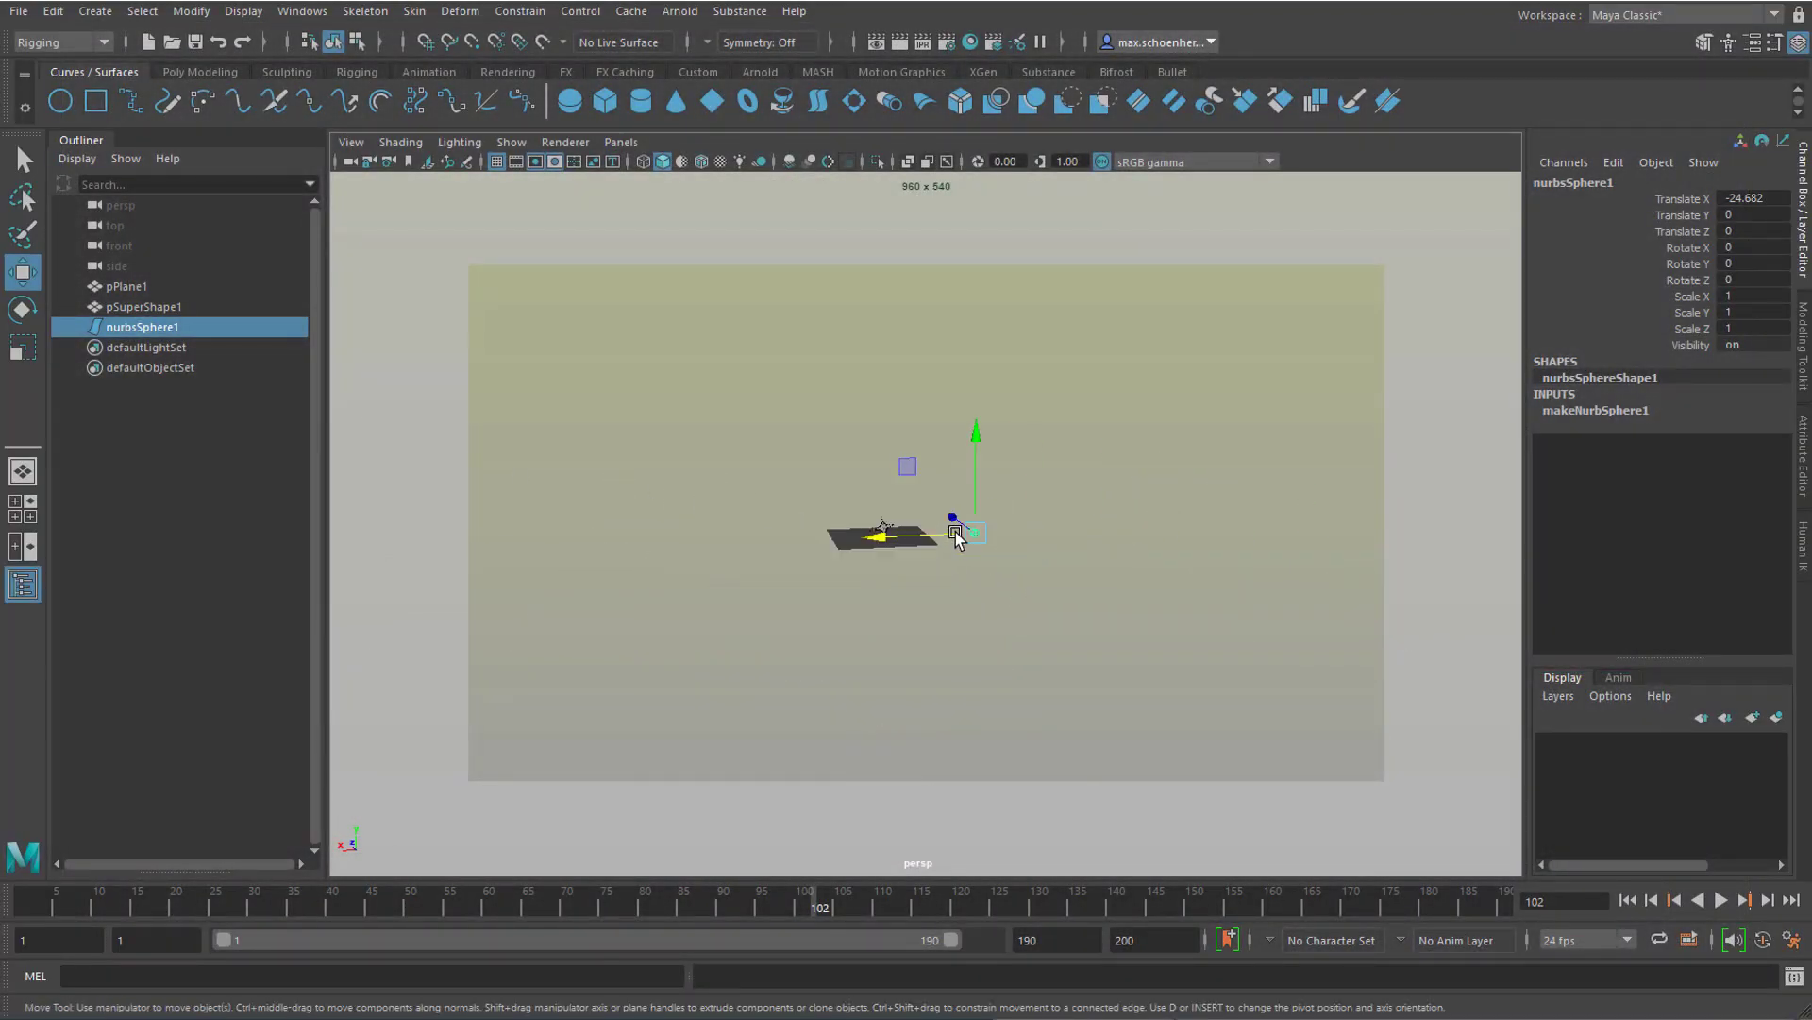
scroll(956, 531, up, 10)
alt+right_drag(1023, 547, 641, 559)
alt+drag(833, 620, 864, 627)
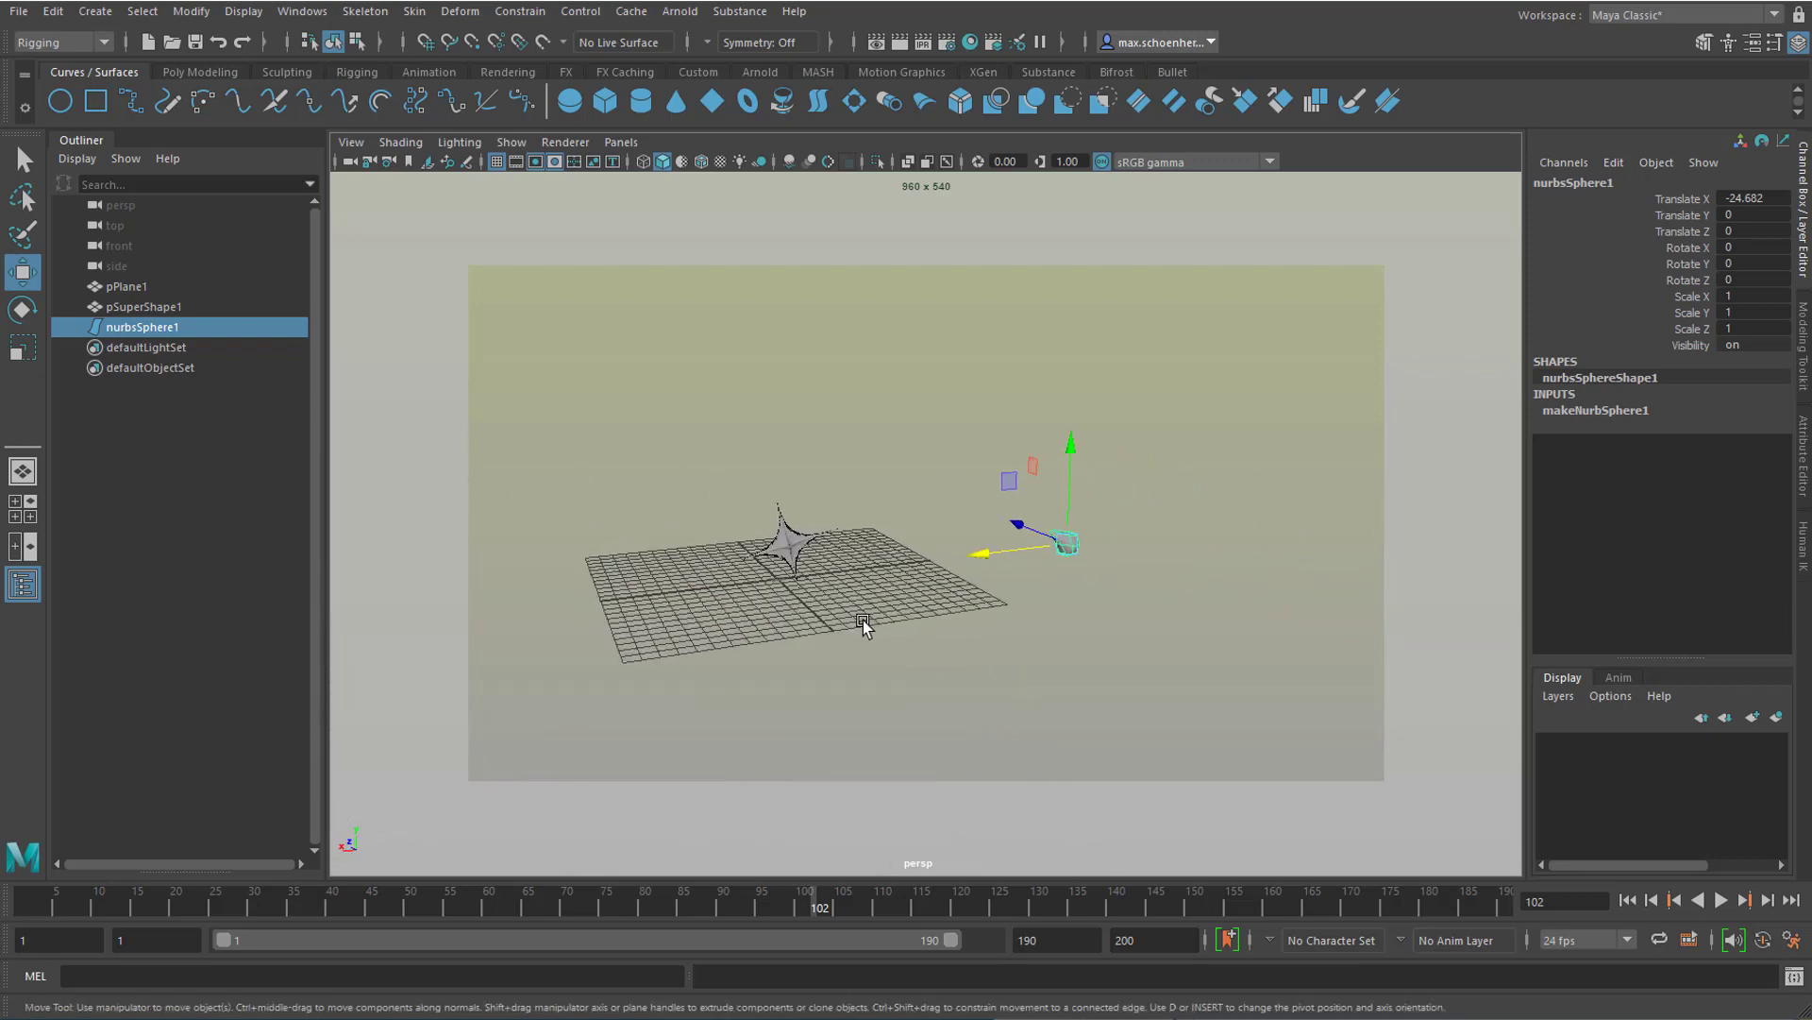